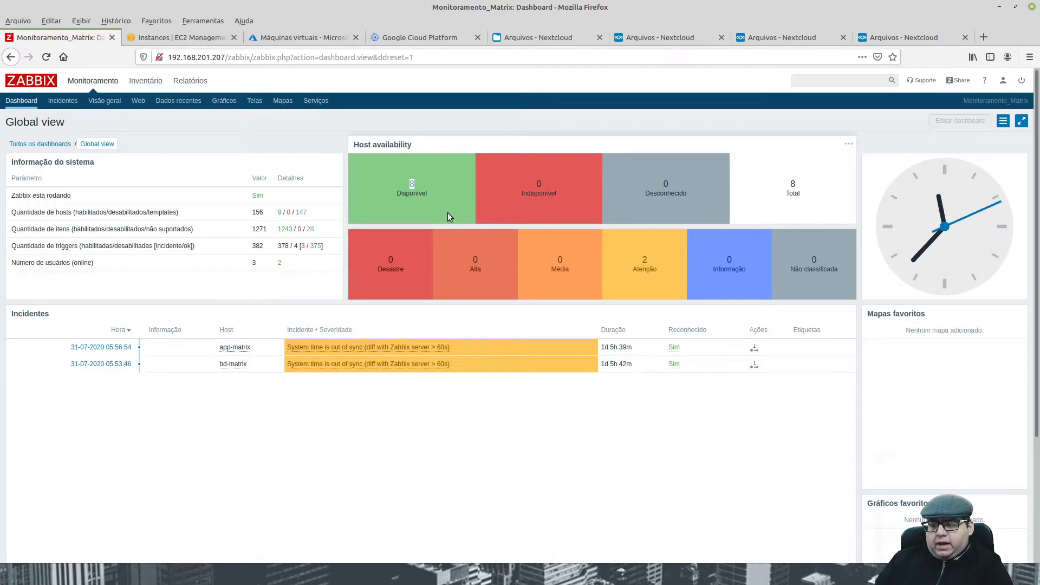
Step: Close the three cloud console tabs for EC2 instances, Azure virtual machines and Google Cloud Platform
left_click(232, 37)
left_click(232, 38)
left_click(233, 38)
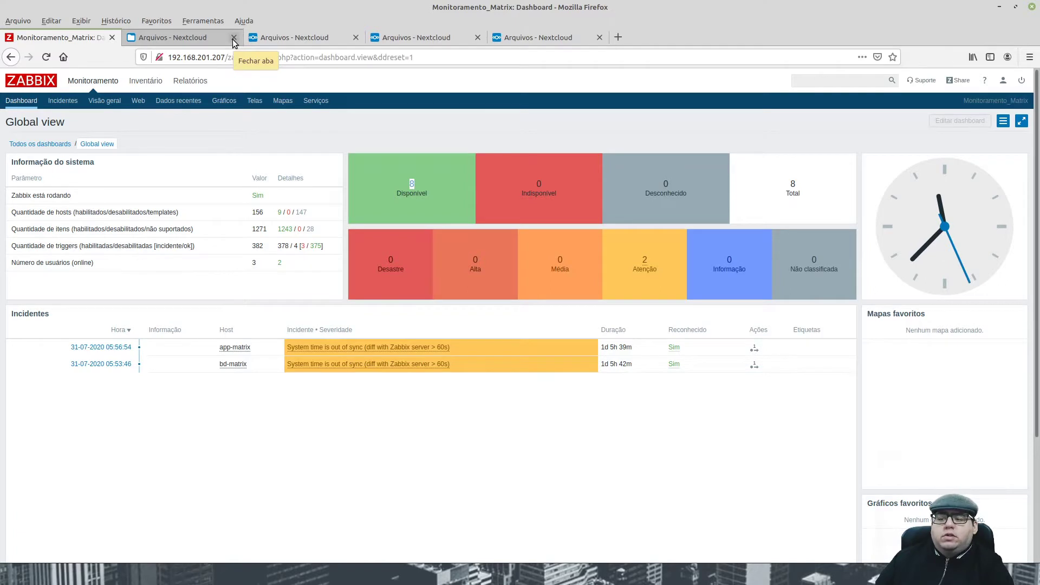
Step: View the Nextcloud files page and close all four Nextcloud tabs, leaving only the monitoring dashboard open
left_click(194, 42)
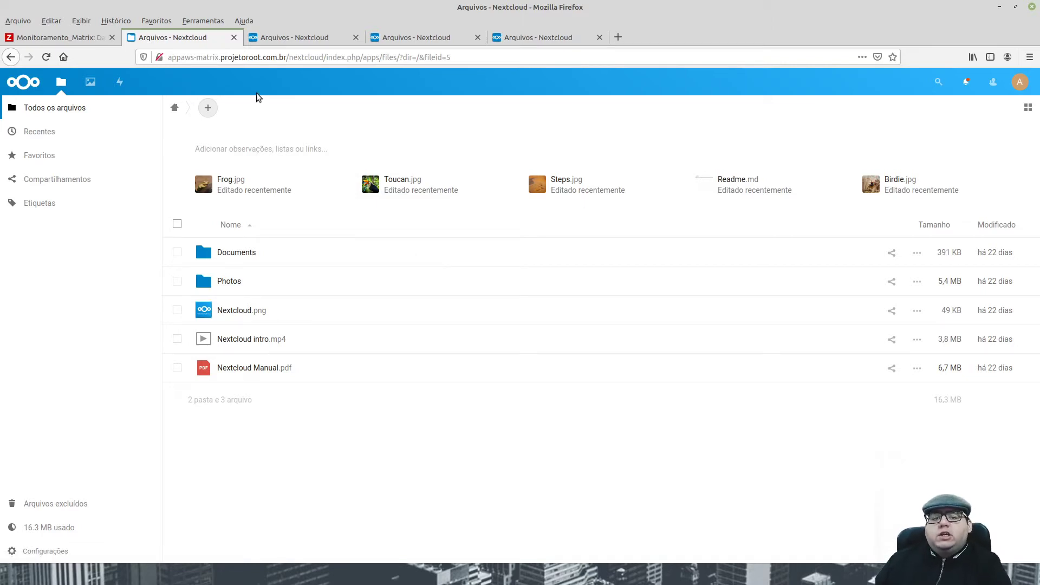
left_click(234, 38)
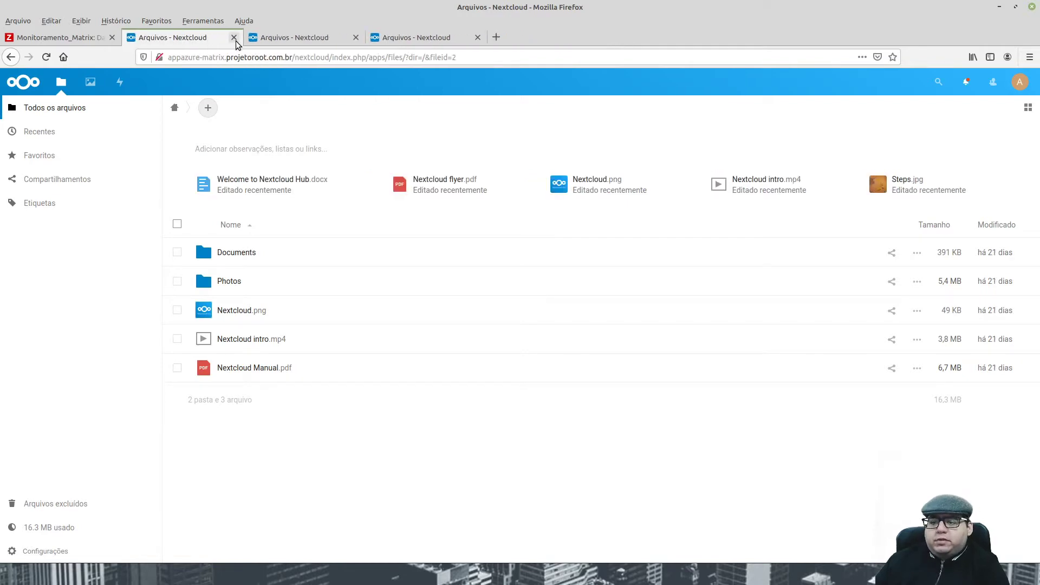
left_click(234, 38)
left_click(234, 38)
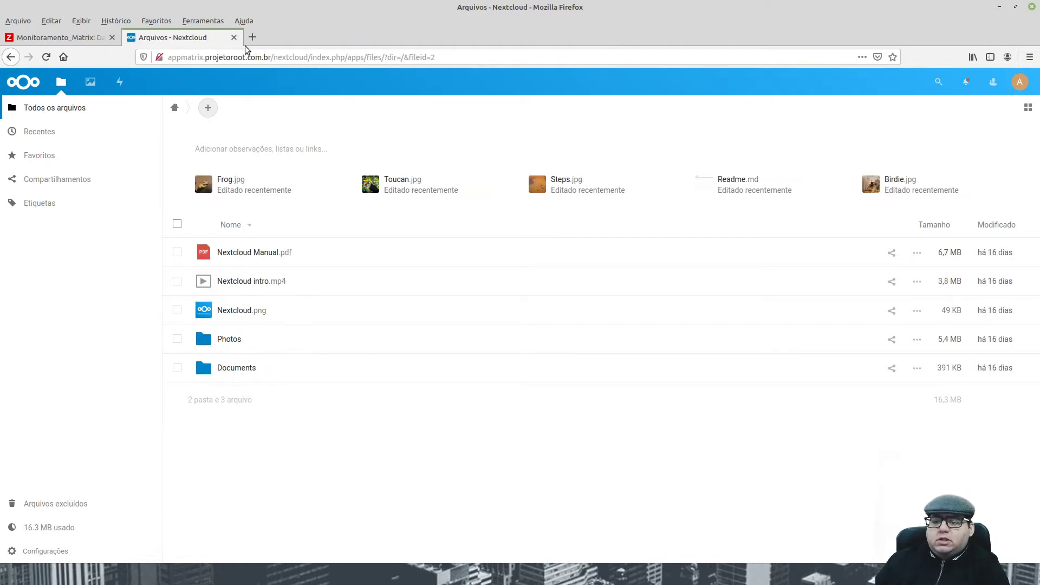
left_click(234, 37)
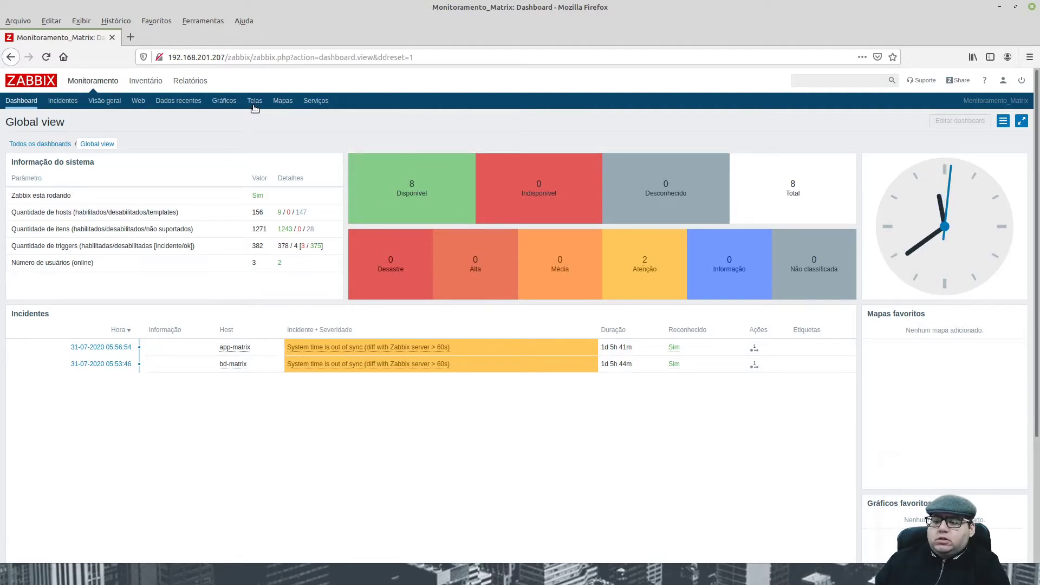
Step: Check the incidents page and return to the Global view dashboard to review its incident list
left_click(282, 101)
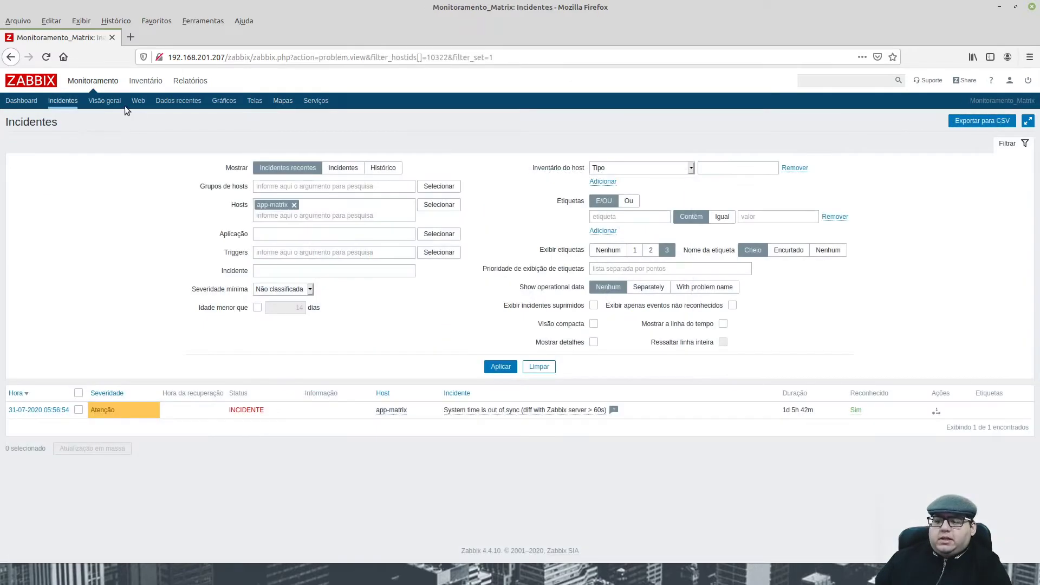
left_click(65, 102)
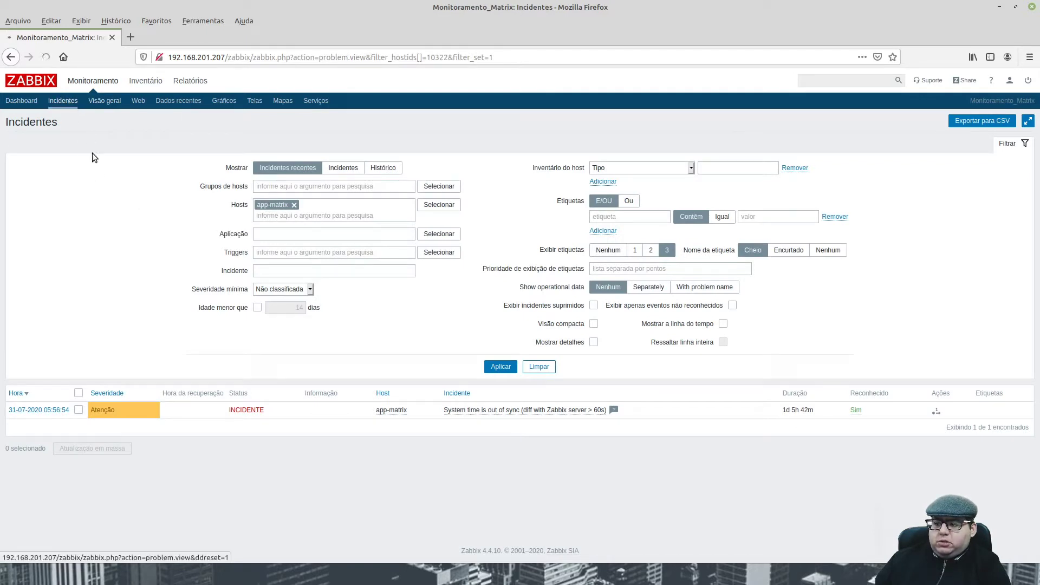
left_click(20, 106)
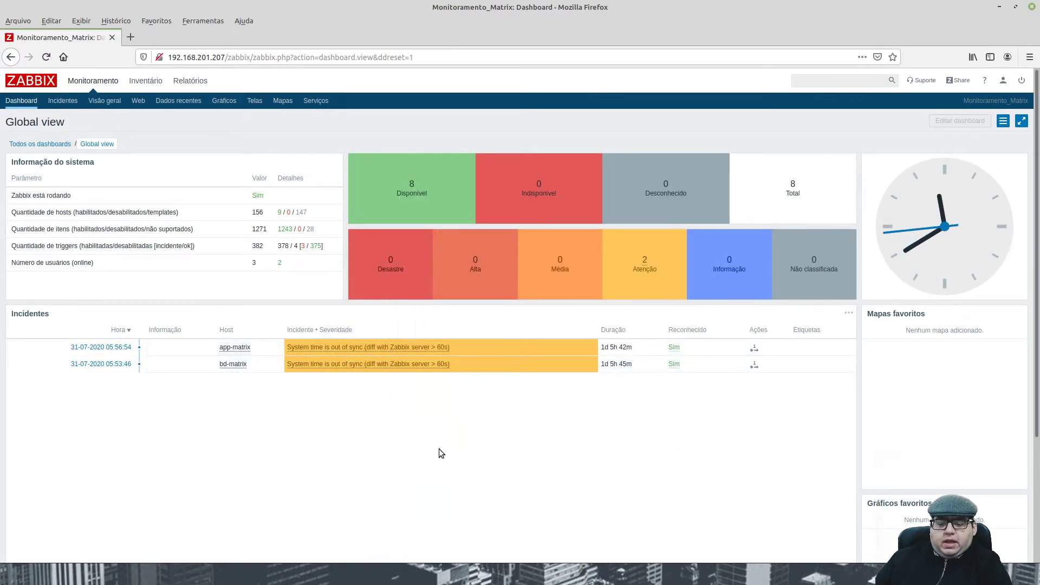
mouse_move(461, 341)
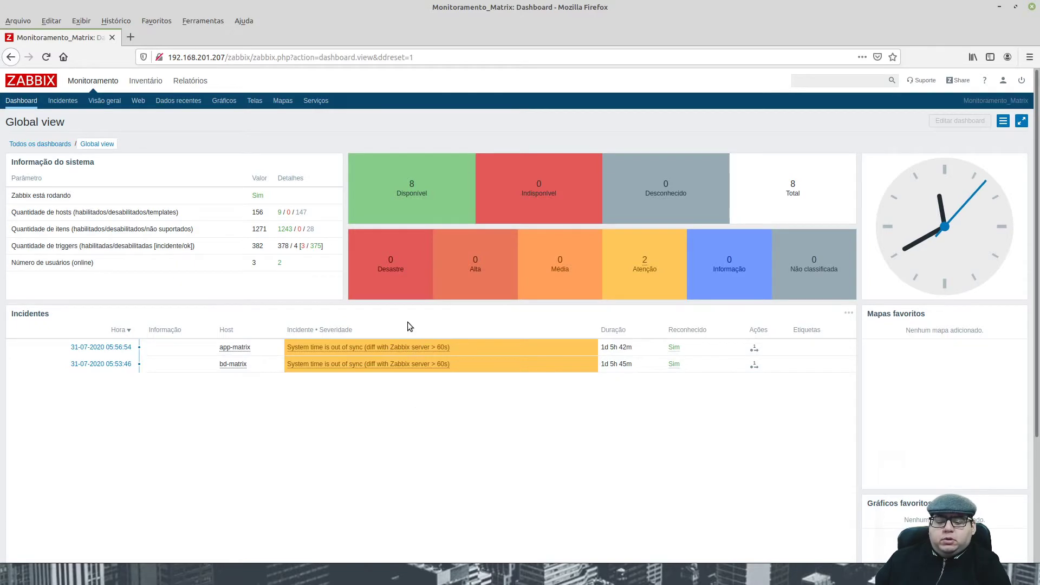
mouse_move(427, 356)
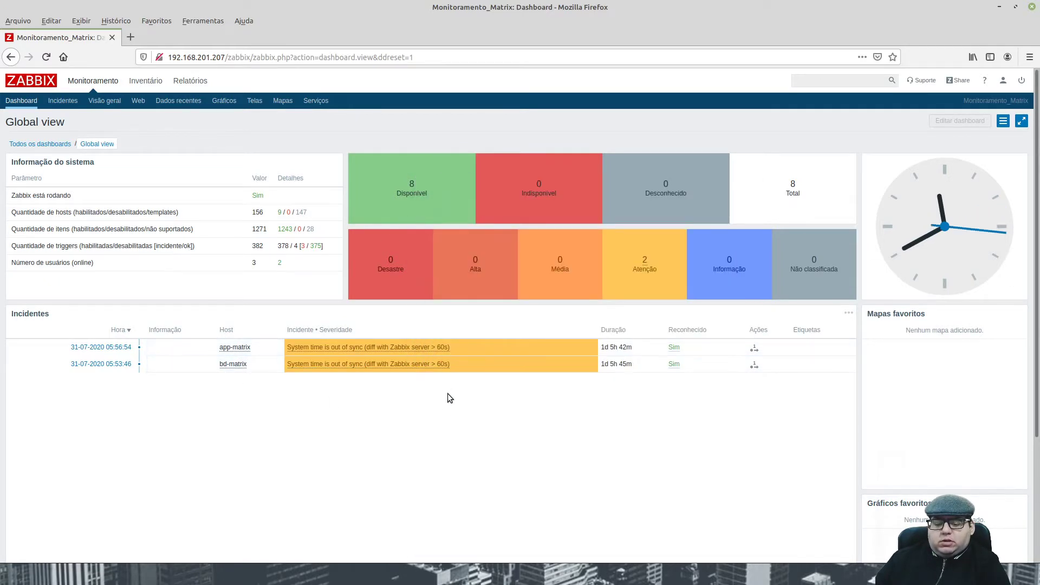
Step: Display the Projeto DC - Matrix network map and view the available actions for the AWS application server
left_click(282, 100)
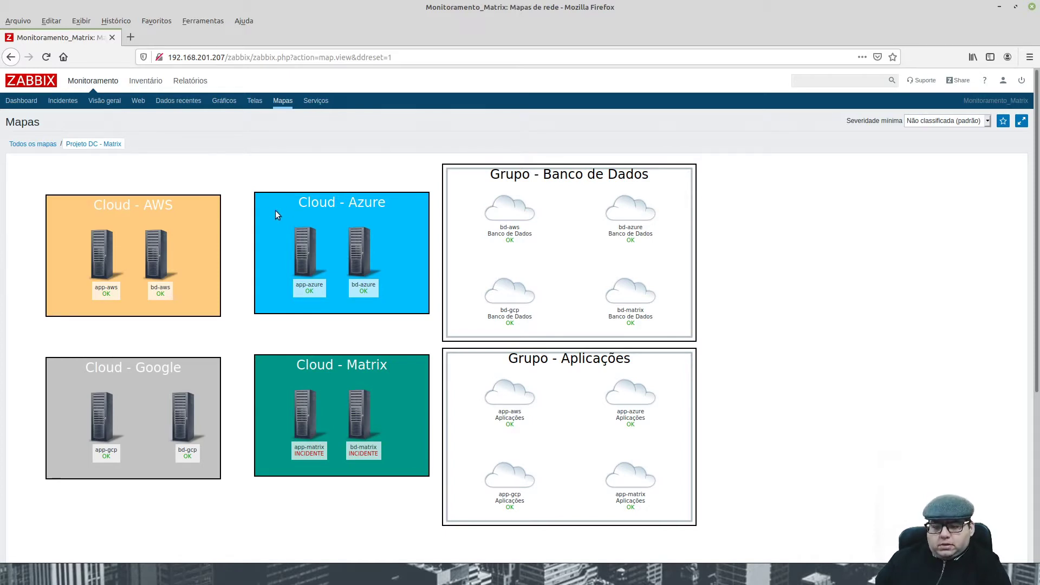
left_click(104, 249)
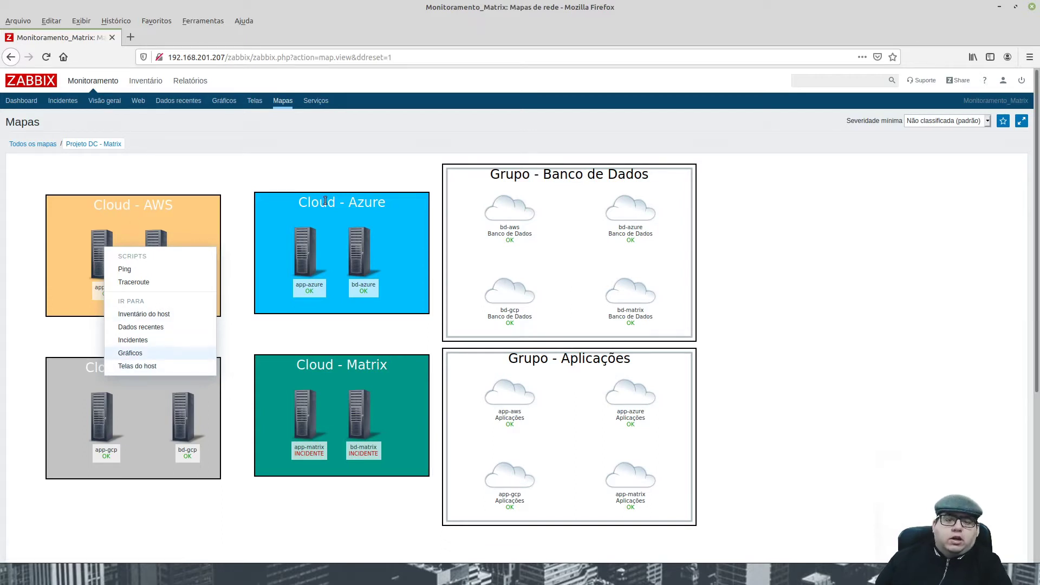
left_click(363, 121)
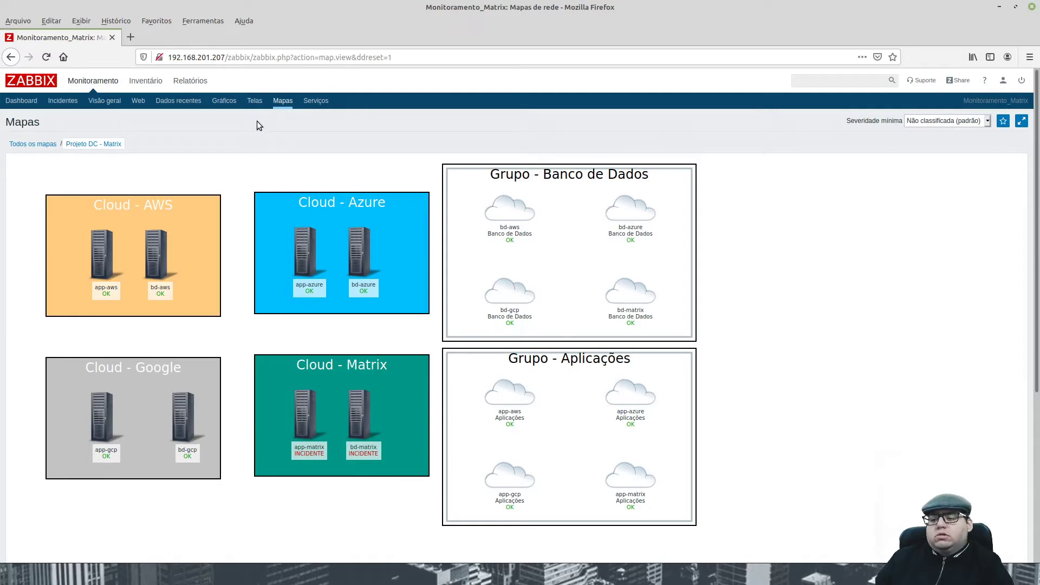
Step: Open the Gráficos page, filter by the Matrix group and view its list of hosts
left_click(224, 100)
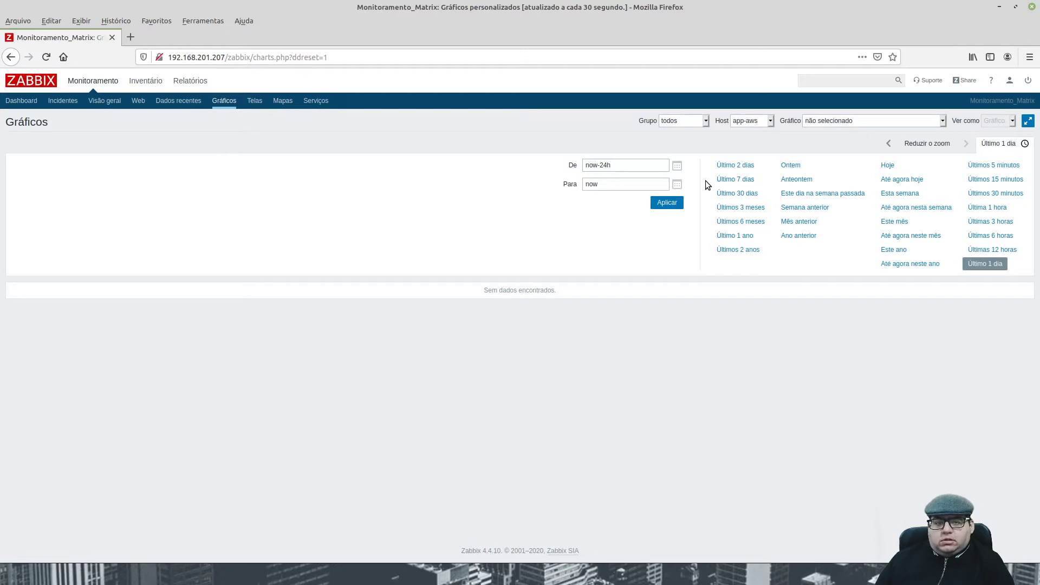
left_click(694, 120)
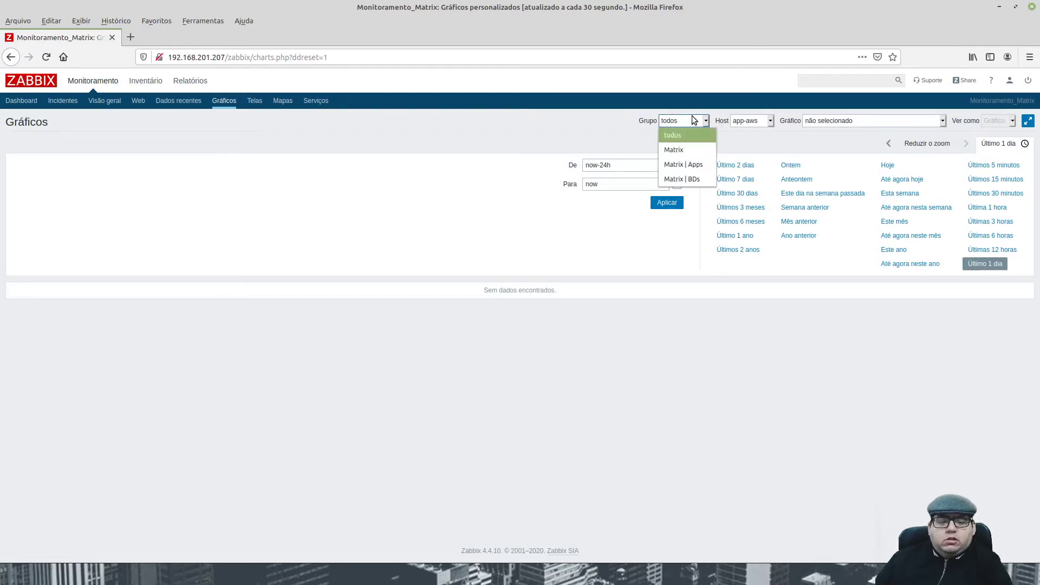
left_click(678, 148)
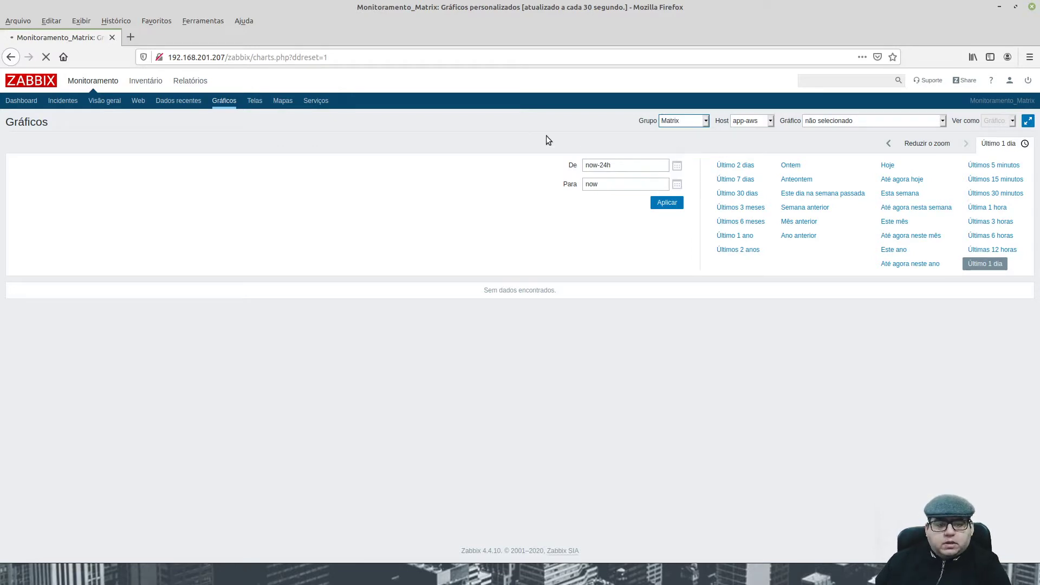
left_click(764, 122)
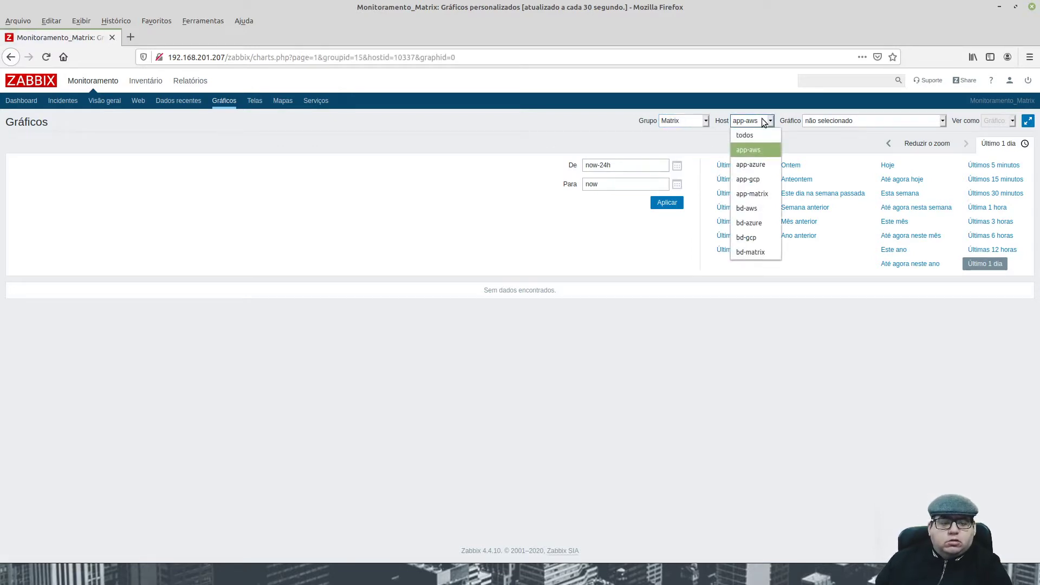
Step: Filter the graphs by the Matrix | Apps group and view its list of hosts
left_click(701, 122)
left_click(700, 122)
left_click(700, 164)
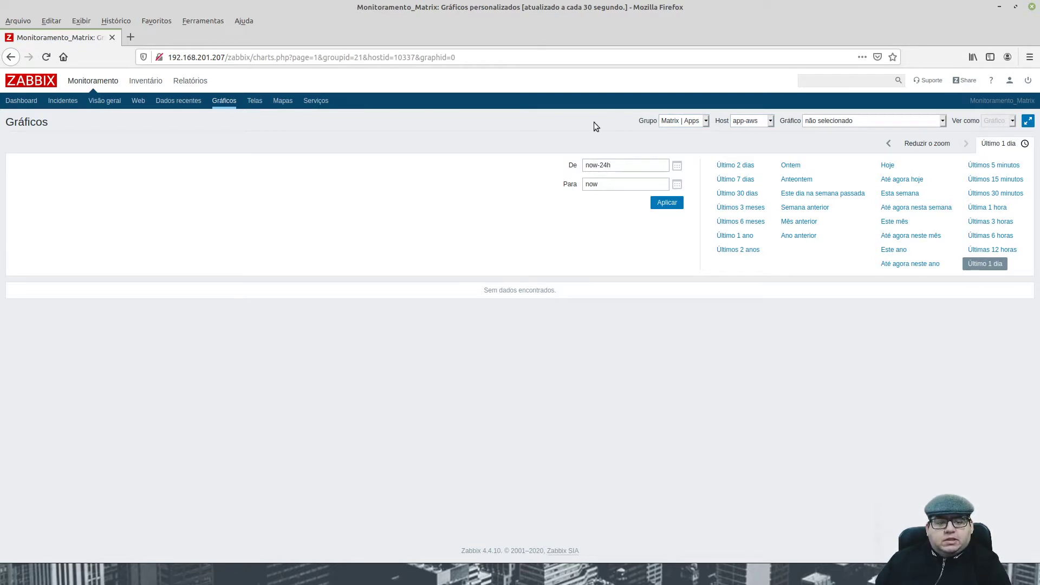
left_click(756, 122)
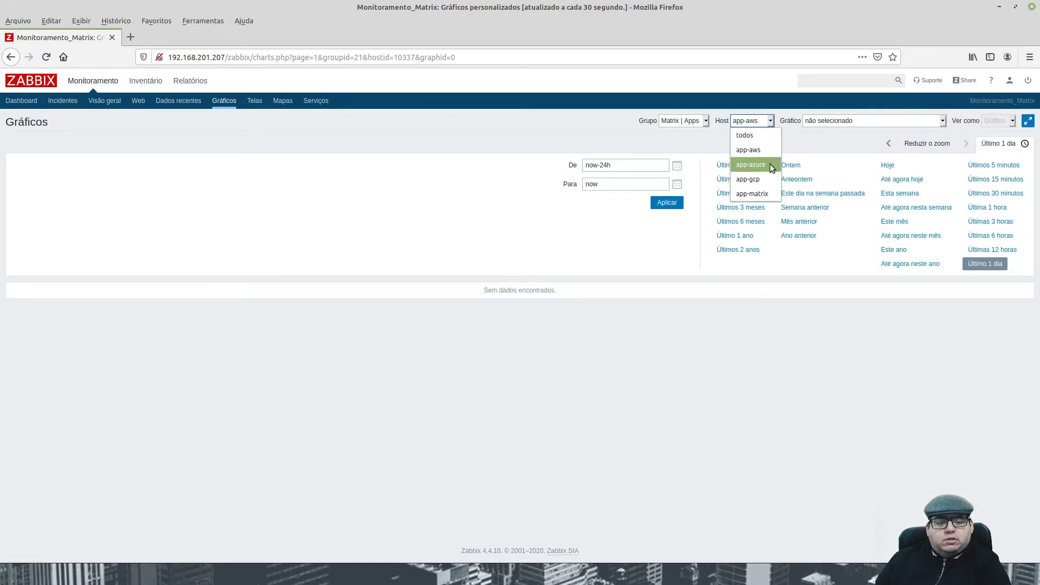
Step: Filter the graphs by the Matrix | BDs group and view its list of hosts
left_click(683, 122)
left_click(685, 122)
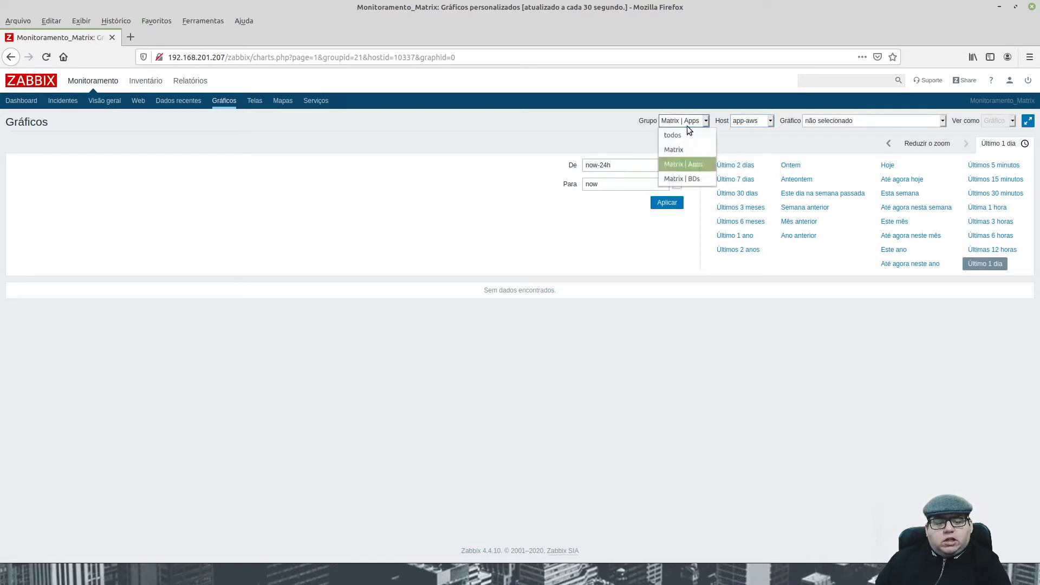
left_click(688, 177)
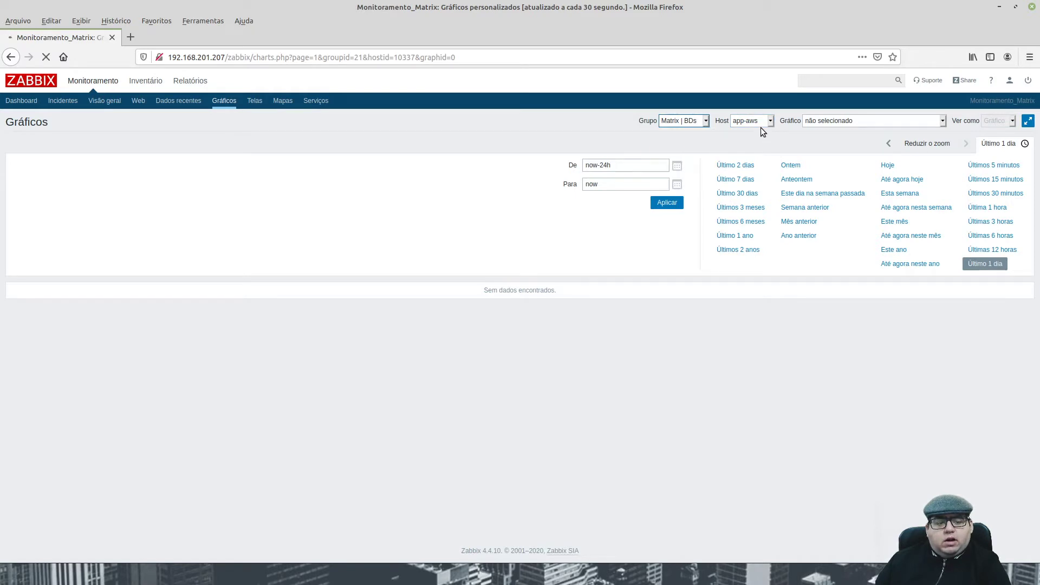
left_click(711, 124)
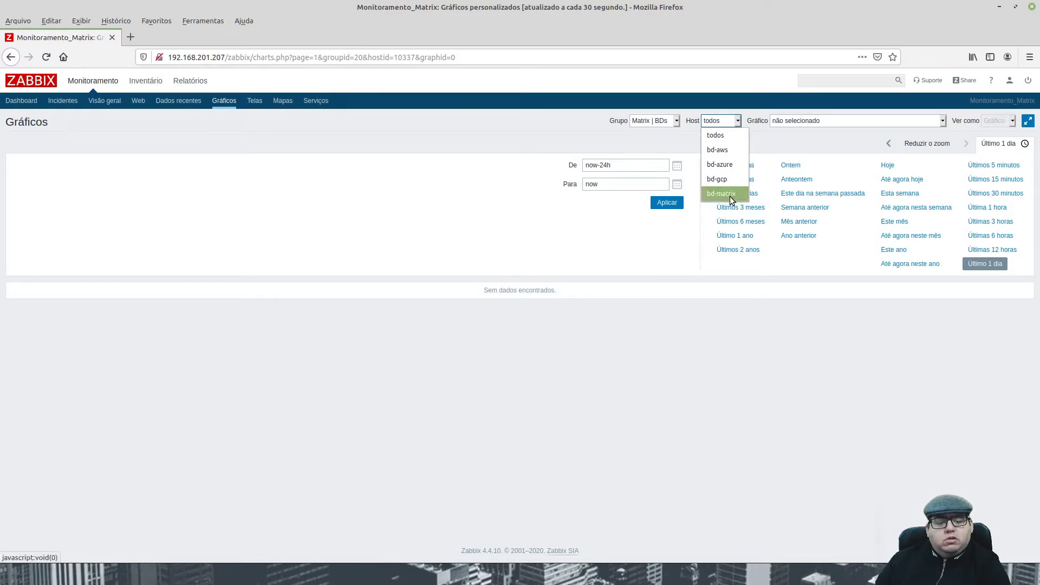
left_click(649, 147)
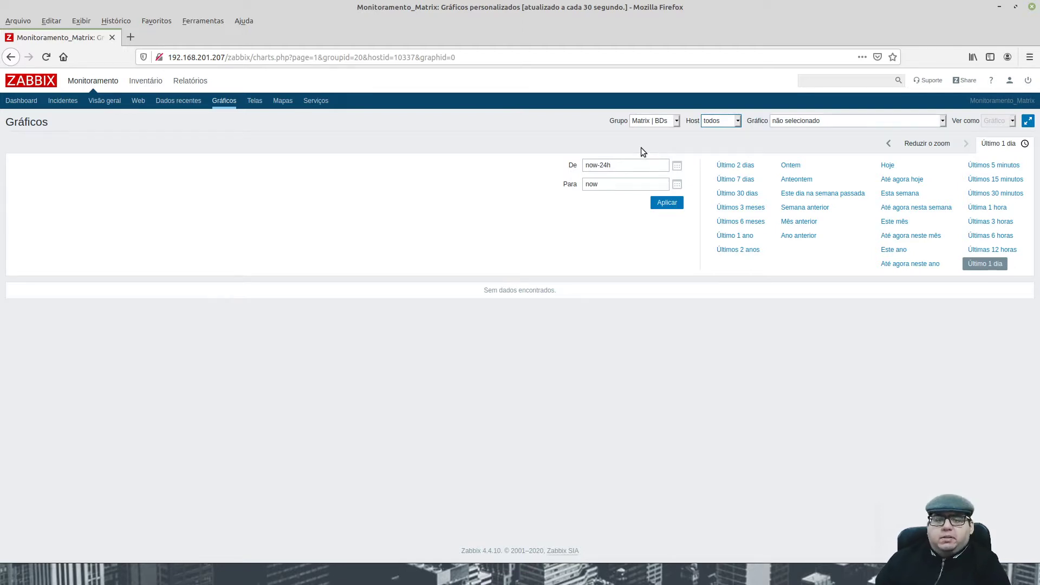
Step: Switch the group to Matrix | Apps and display the IOPS on nvme0n1 graph for host app-aws
left_click(667, 124)
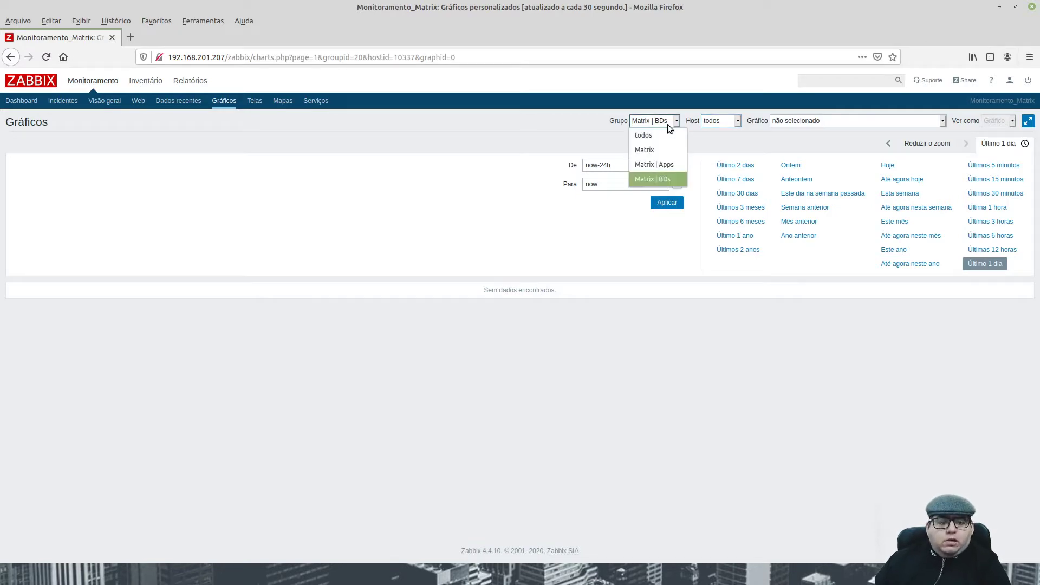
left_click(670, 166)
left_click(856, 121)
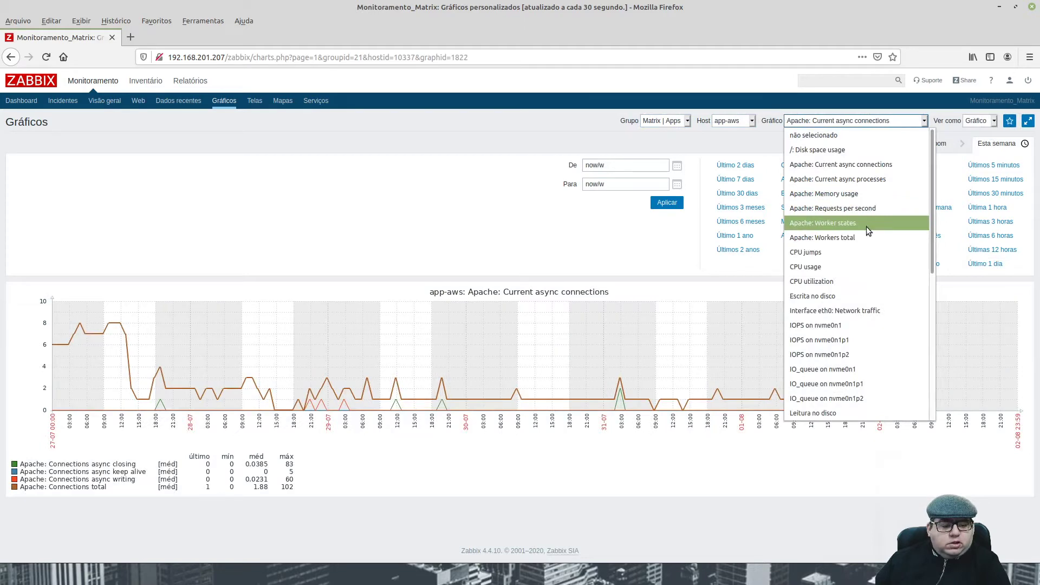
left_click(861, 325)
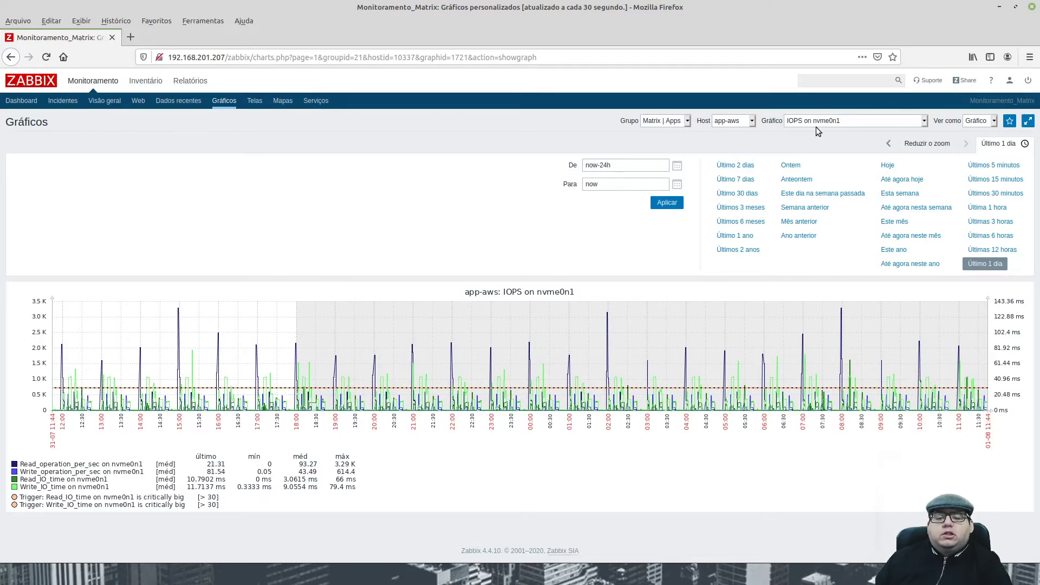
Step: Display app-azure's IOPS on sda graph in a second graphs tab and compare it with the app-aws graph
middle_click(224, 103)
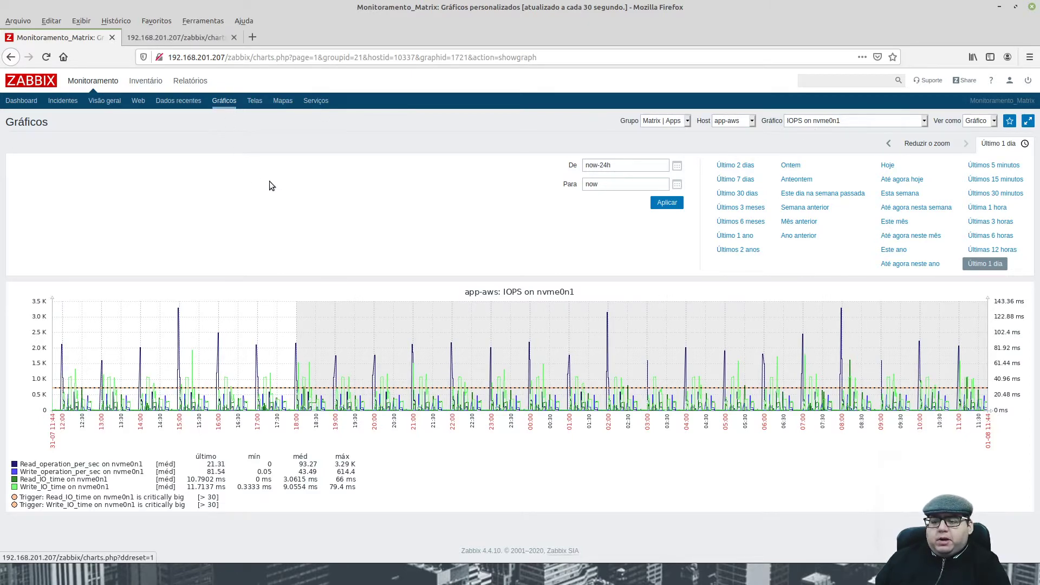
left_click(206, 41)
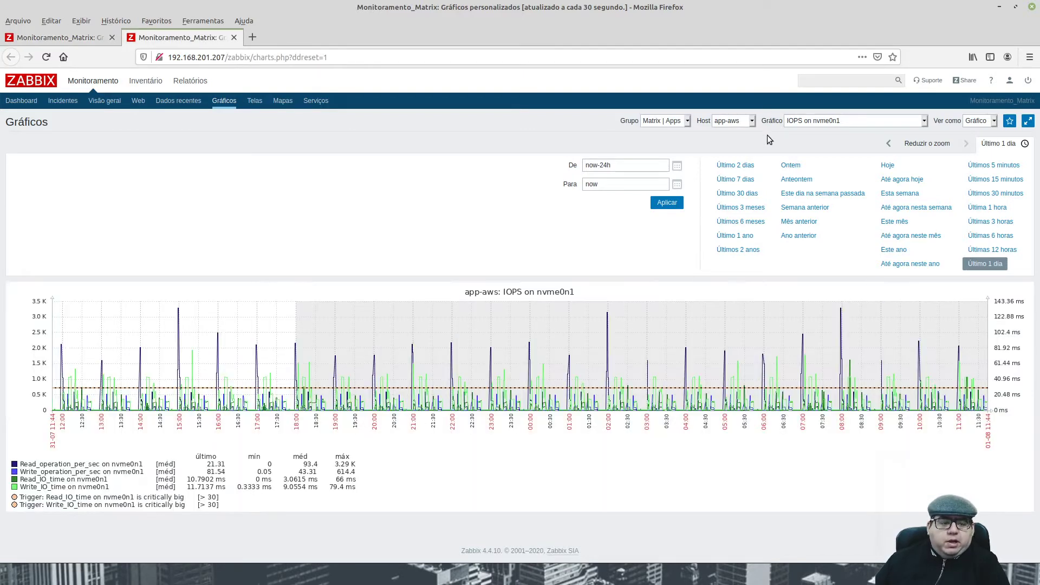
left_click(748, 122)
left_click(745, 164)
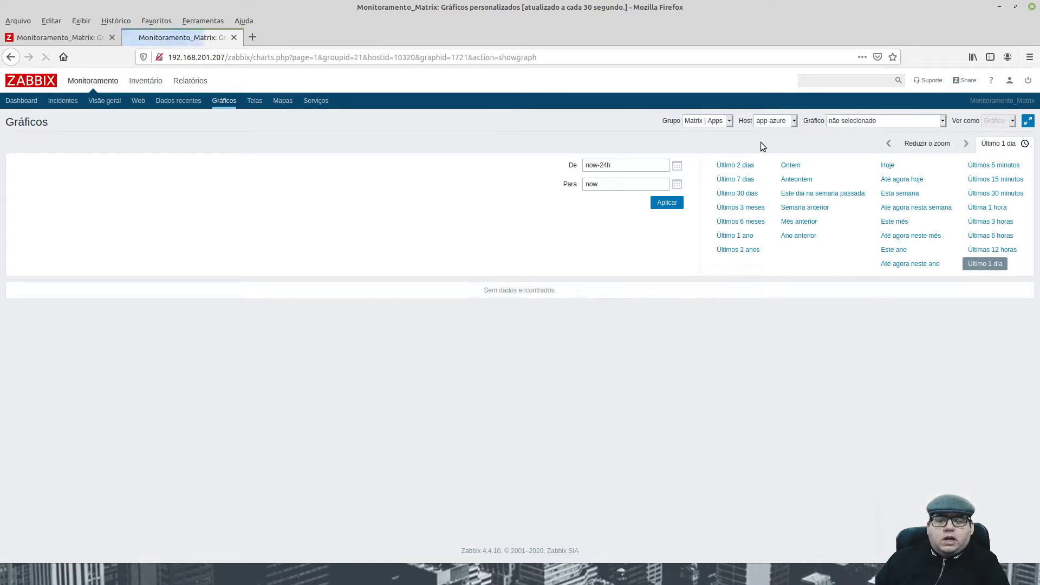
left_click(863, 120)
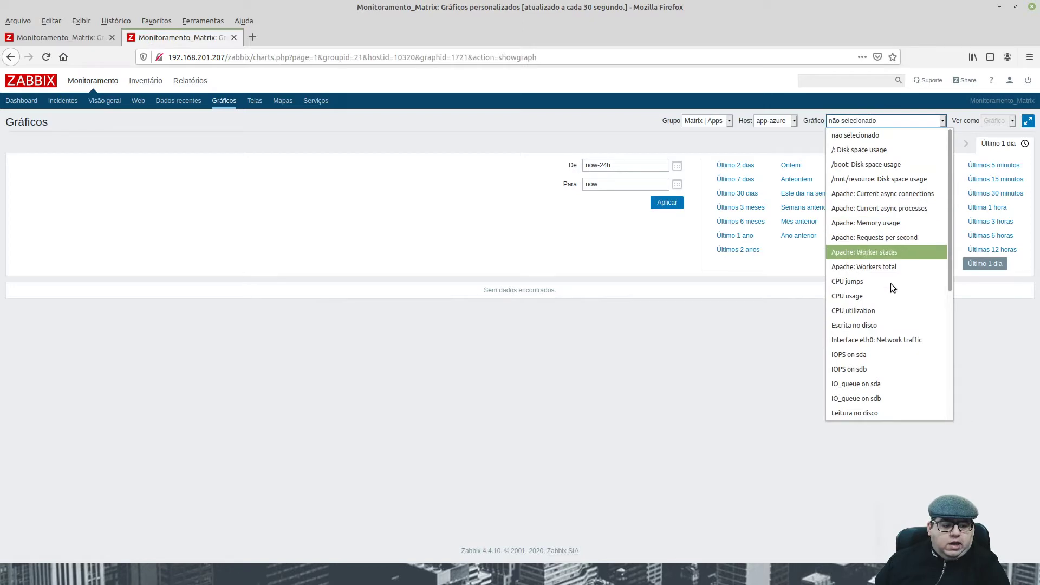
left_click(877, 354)
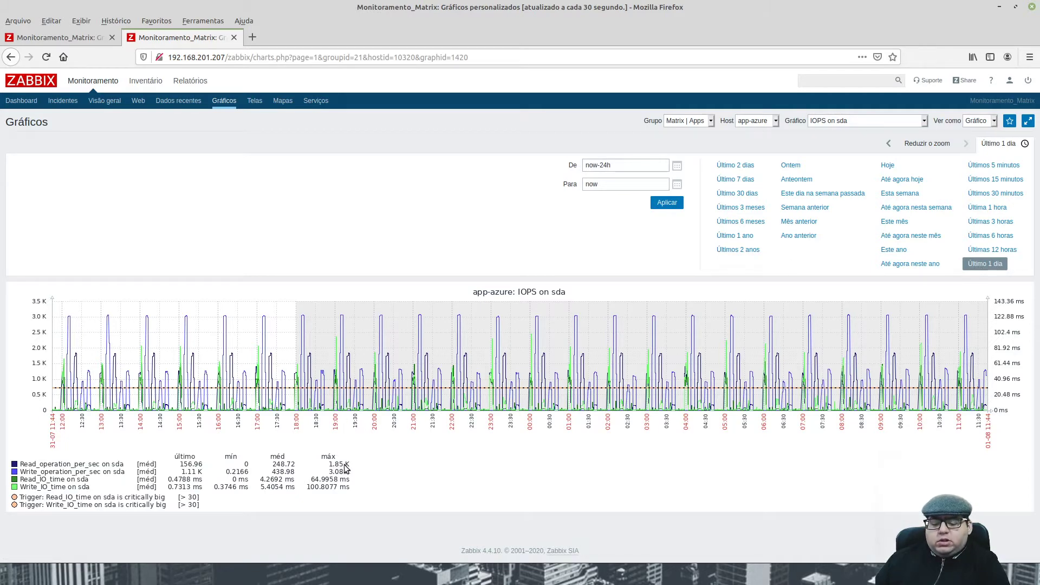
left_click(84, 42)
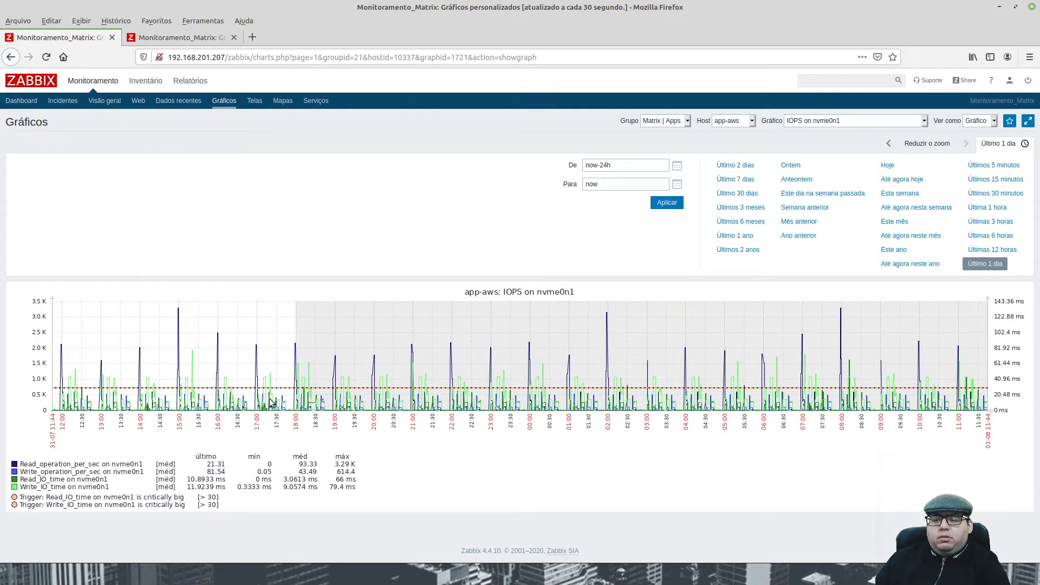
left_click(197, 39)
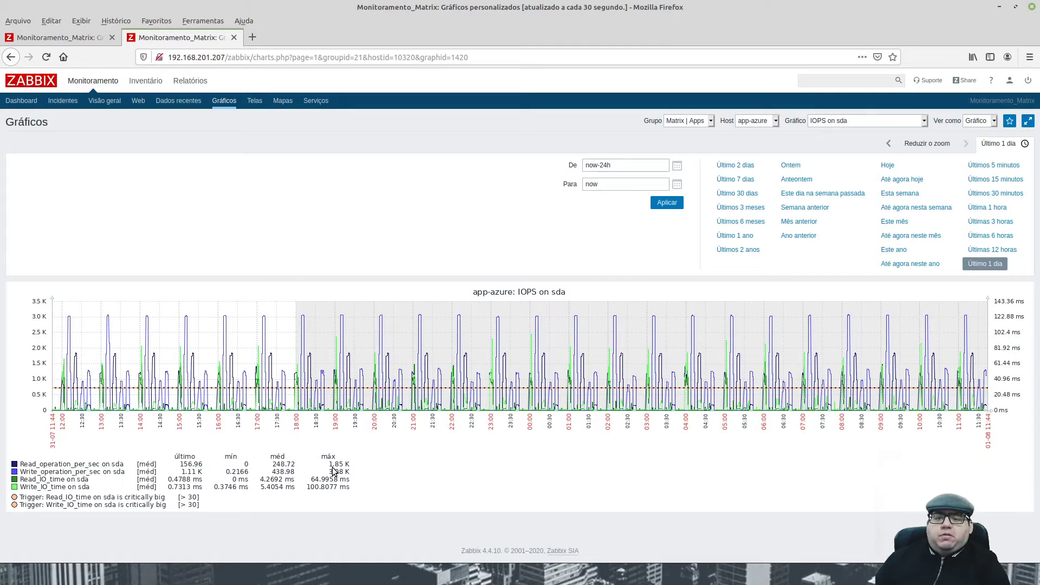
Step: Open a third graphs tab and display host app-gcp's IOPS on sda graph for the last 1 day
middle_click(232, 108)
left_click(307, 40)
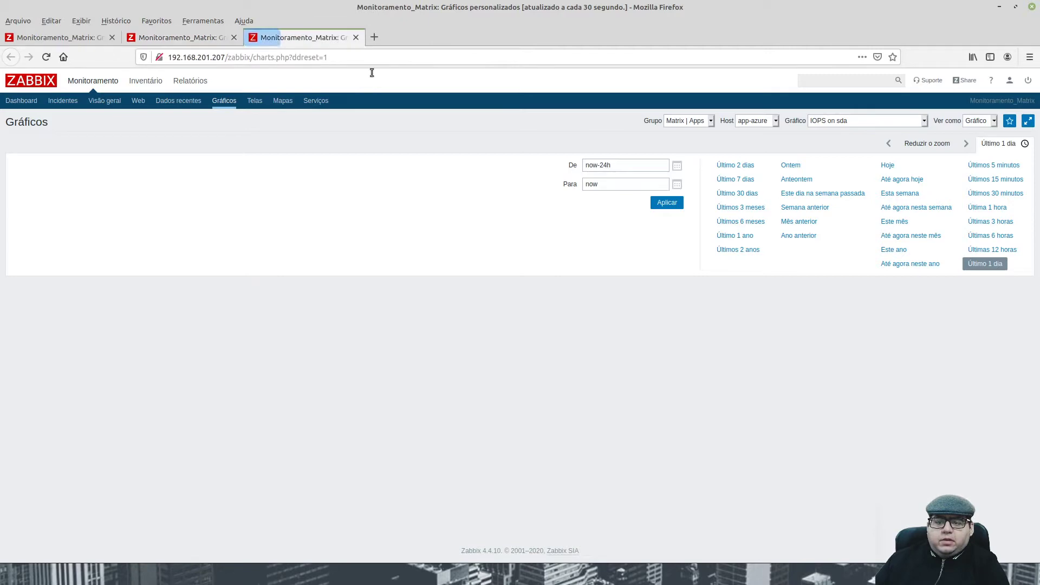
left_click(757, 121)
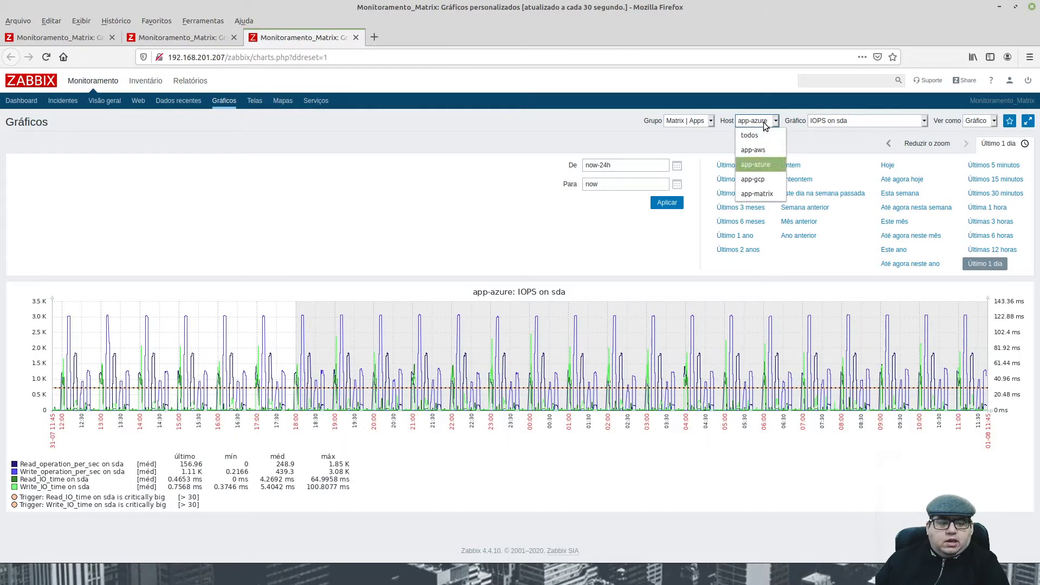
left_click(765, 180)
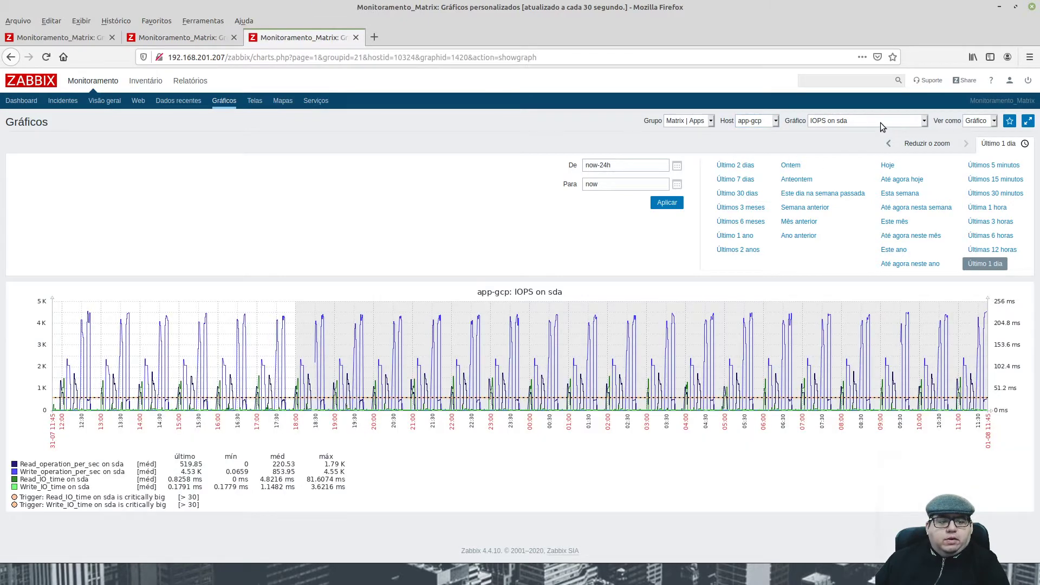
left_click(880, 123)
left_click(873, 326)
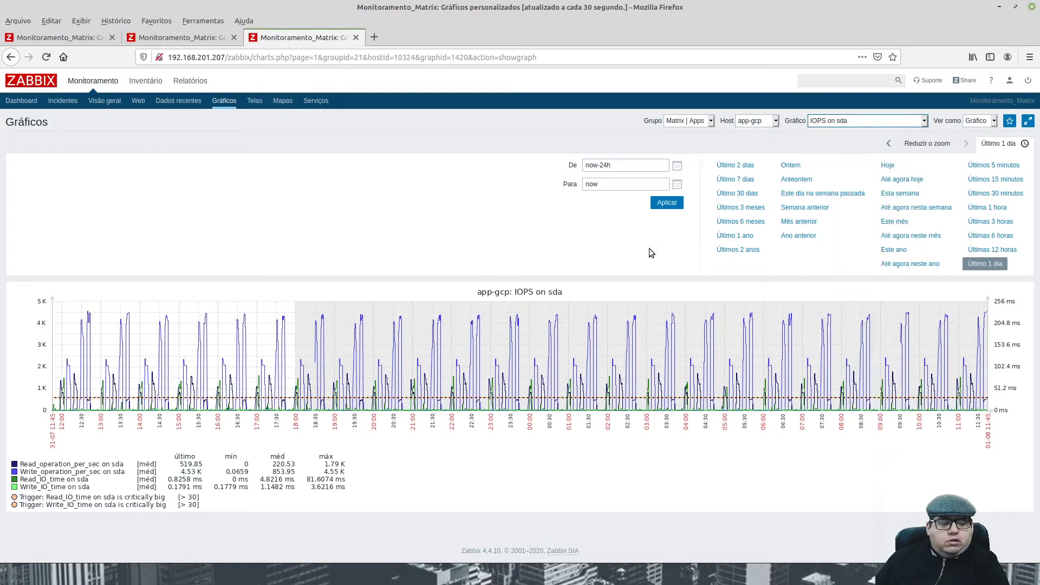
left_click(985, 264)
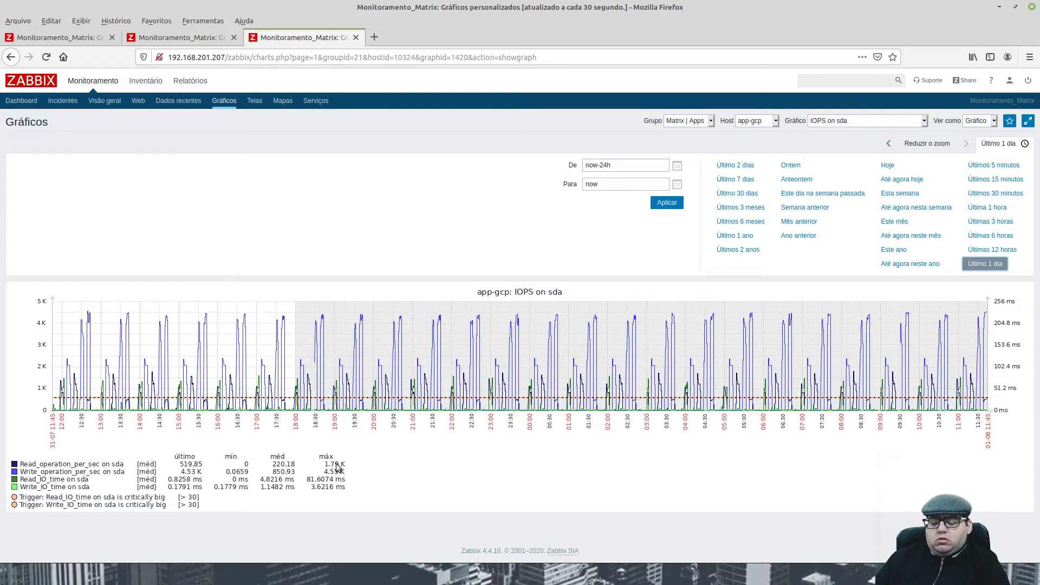
Step: Compare the read and write IOPS graphs and statistics of app-aws, app-azure and app-gcp across the three tabs
left_click(199, 42)
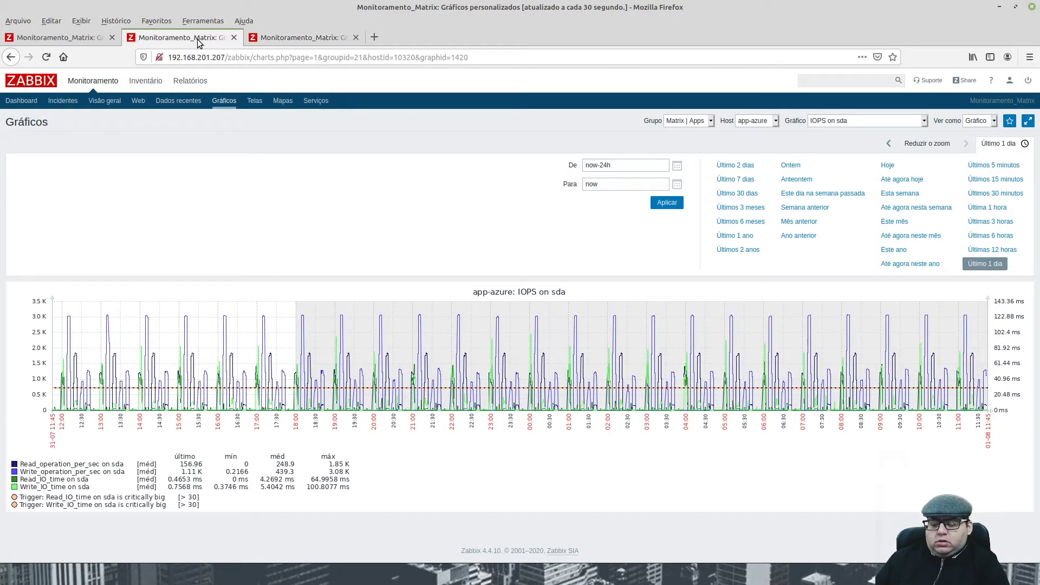
left_click(92, 37)
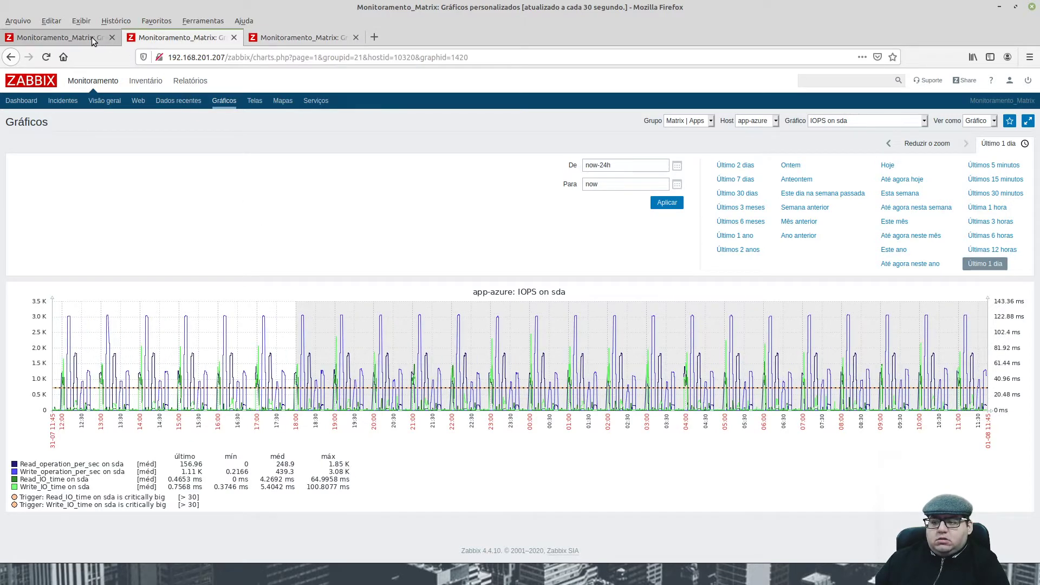
left_click(182, 37)
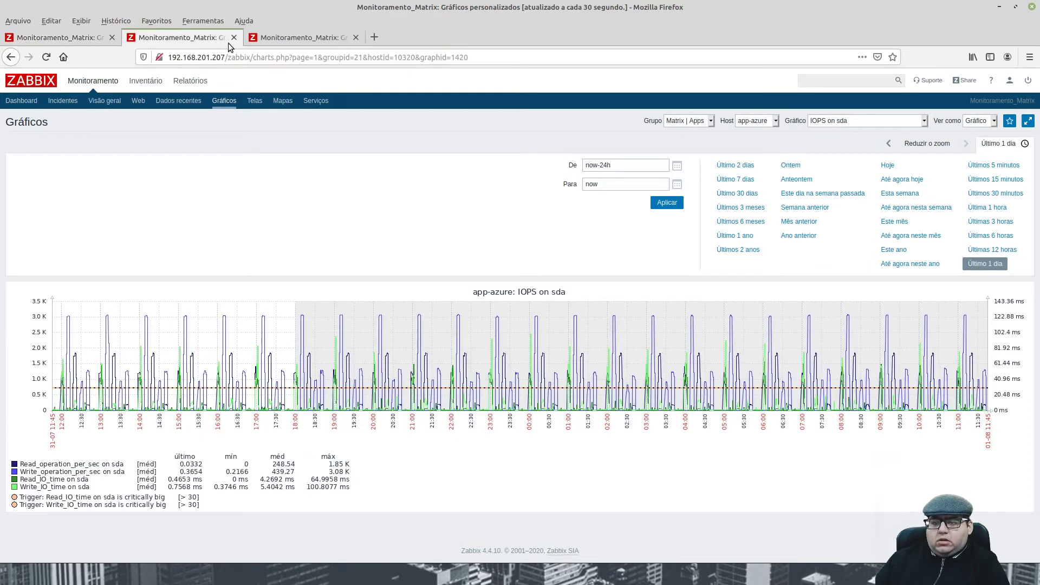
left_click(280, 40)
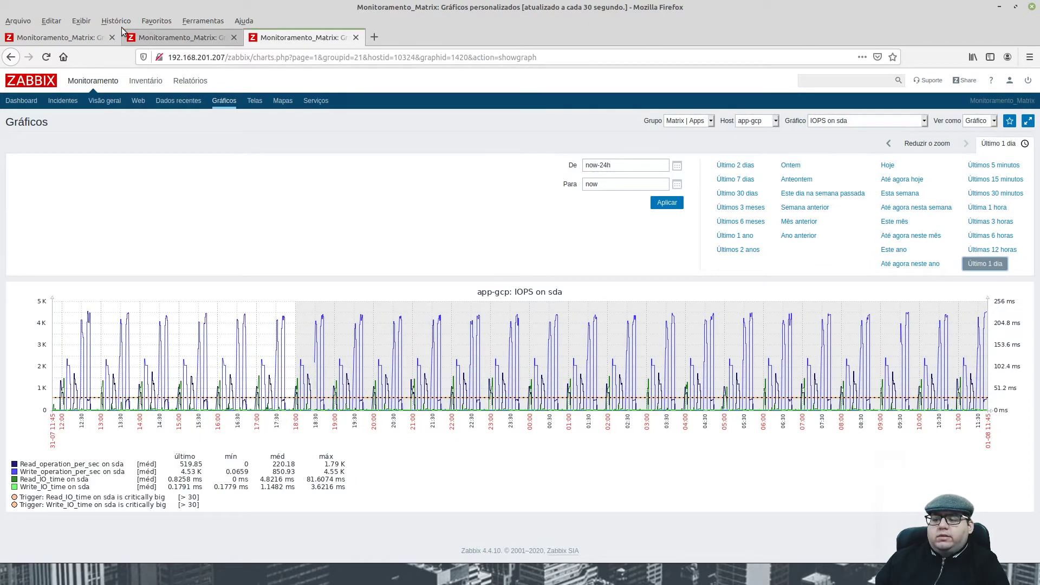
left_click(79, 34)
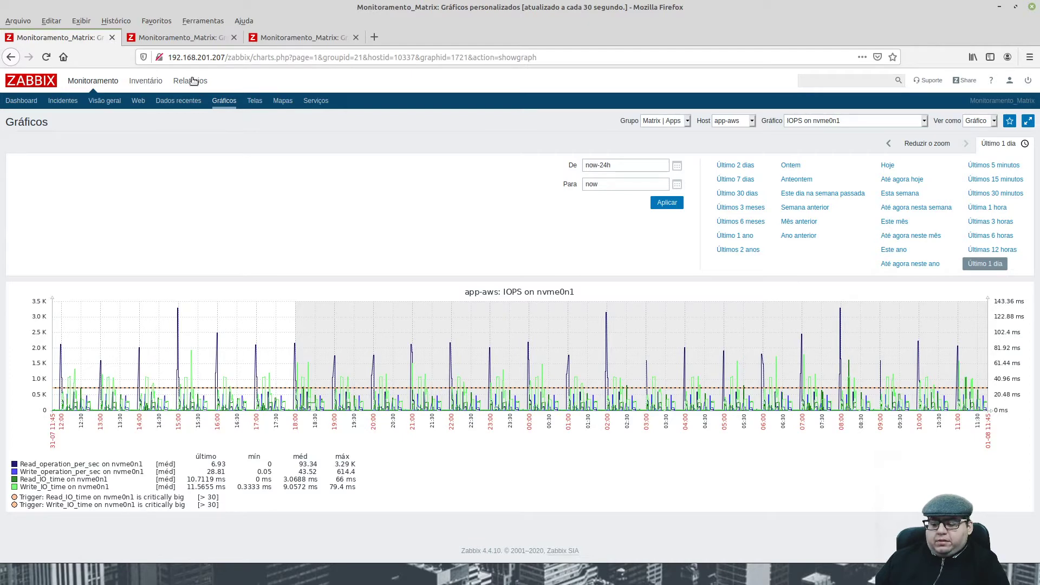
left_click(174, 36)
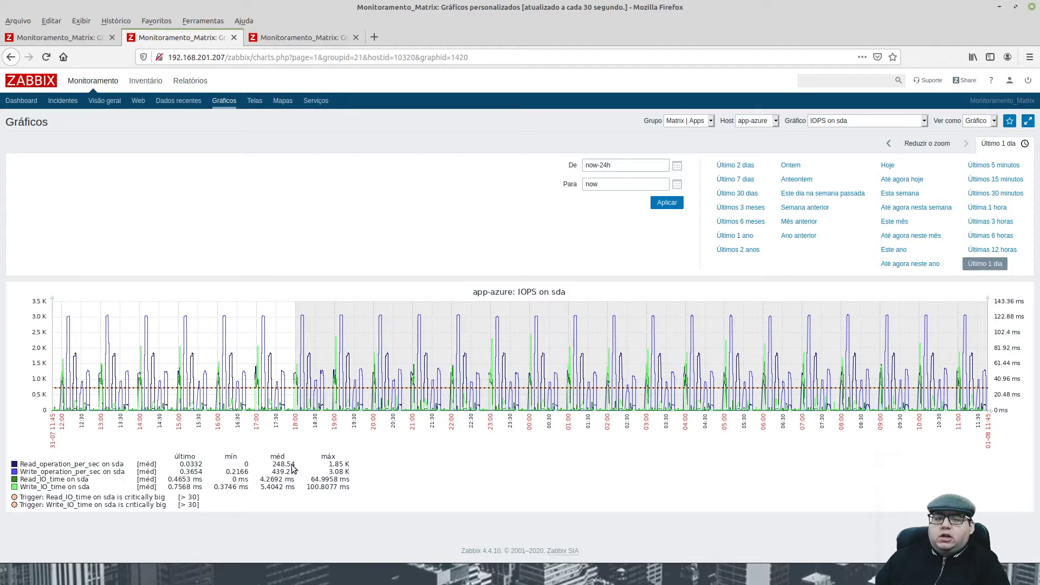
left_click(292, 37)
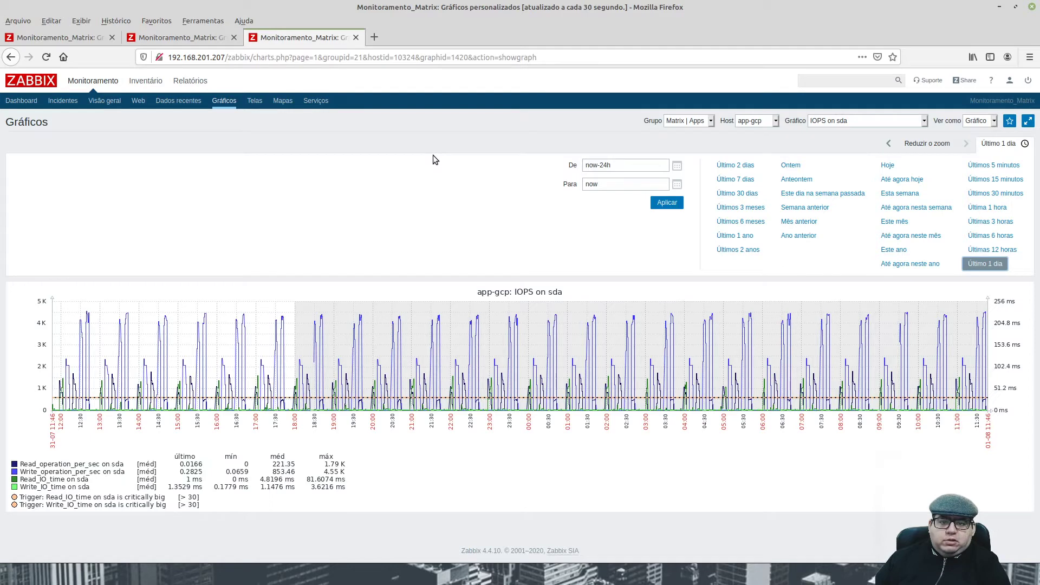
Step: Display app-matrix's IOPS on sda graph for the last 1 day in a fourth graphs tab and make that tab the first
middle_click(229, 103)
left_click(428, 37)
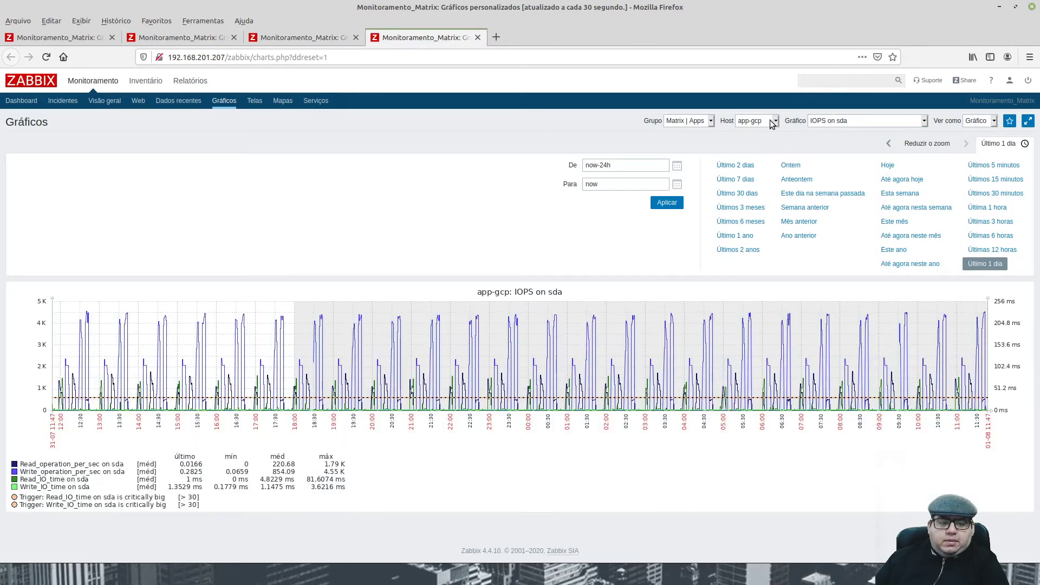
left_click(771, 124)
left_click(758, 195)
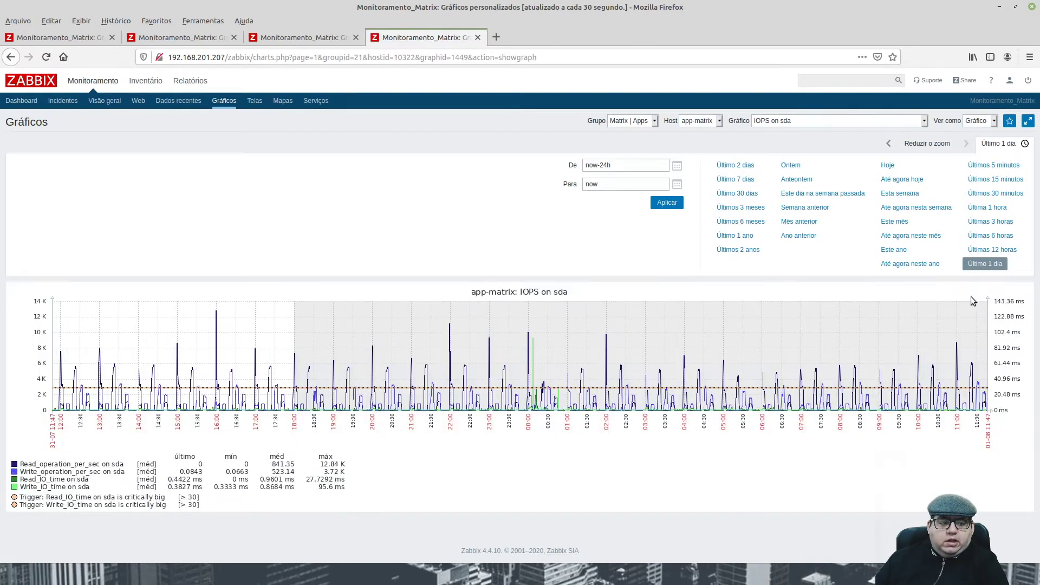
left_click(981, 266)
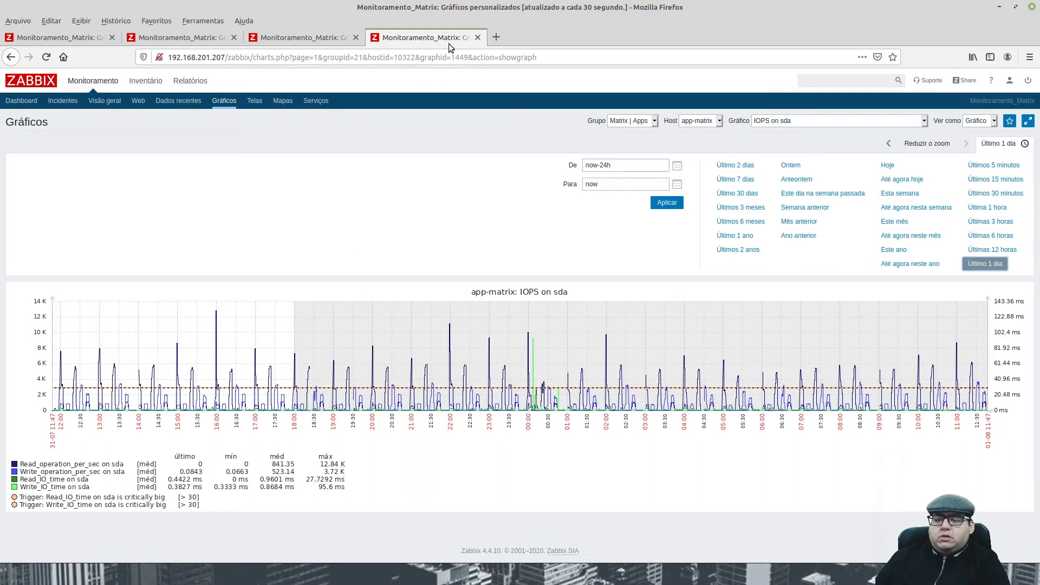
left_click(304, 37)
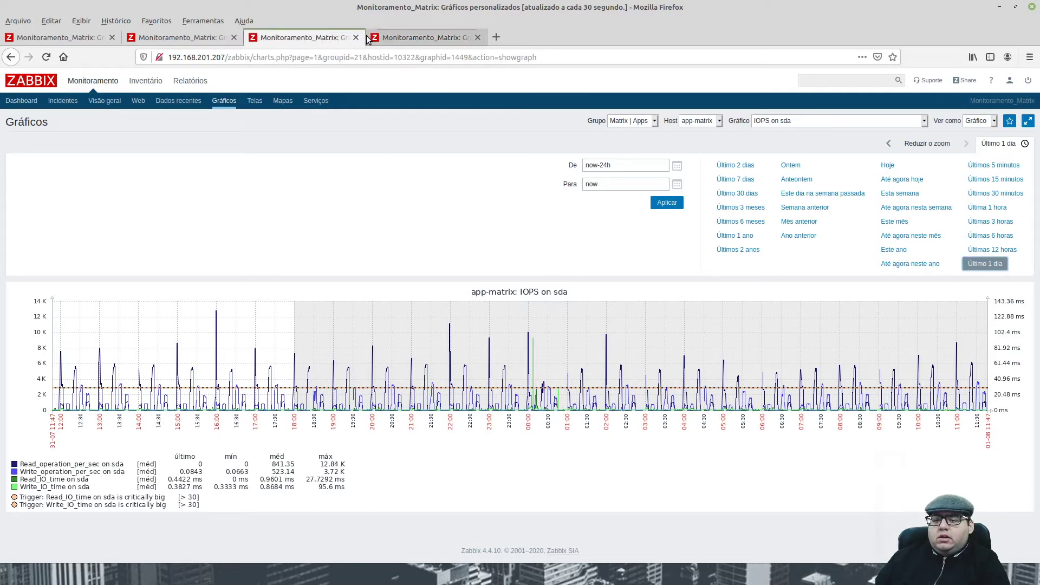
left_click(70, 38)
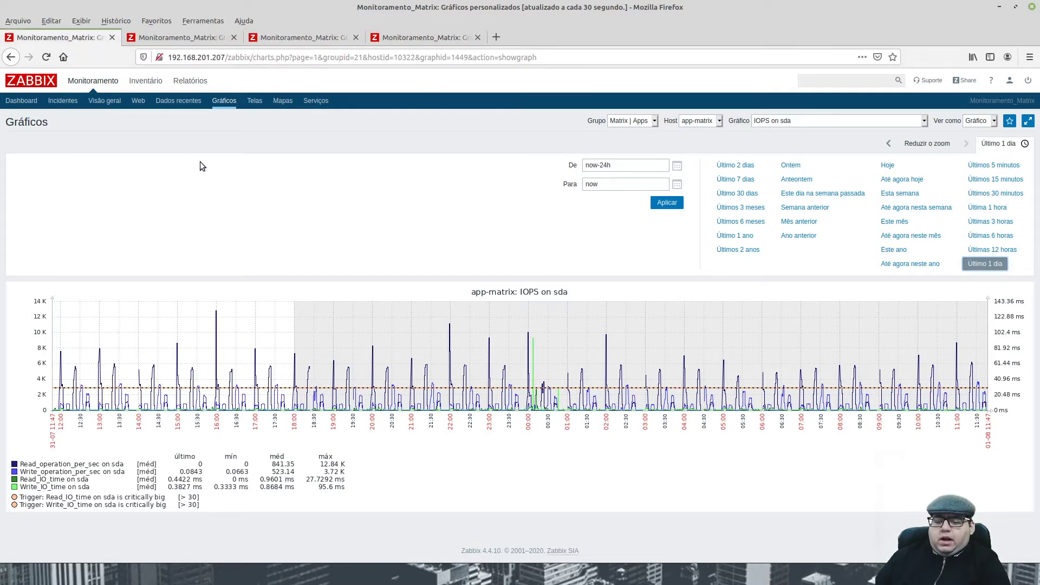
Step: Compare app-matrix's IOPS and IO times with those of app-aws, app-azure and app-gcp across the four tabs
left_click(196, 38)
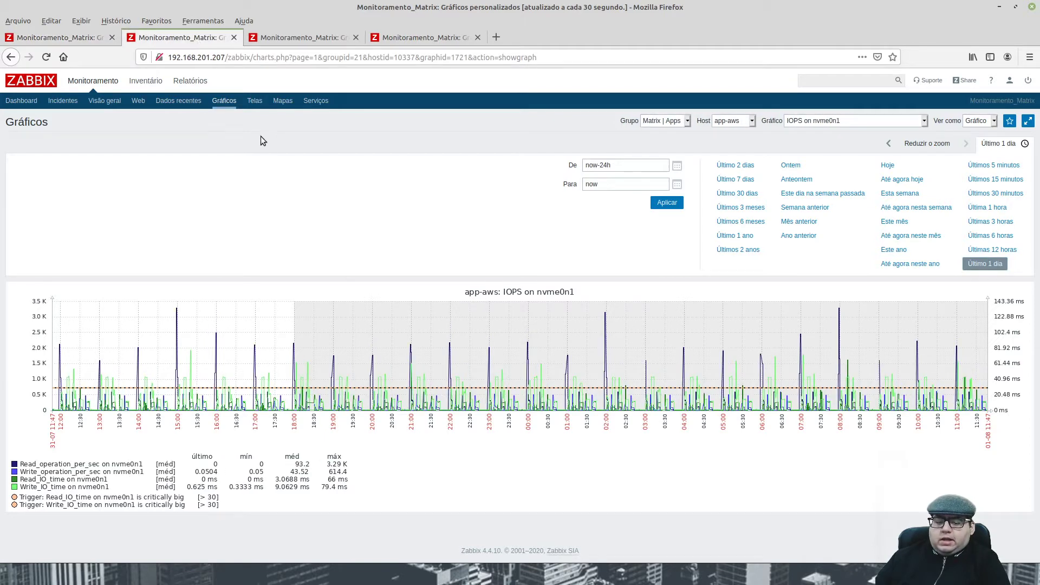
left_click(277, 37)
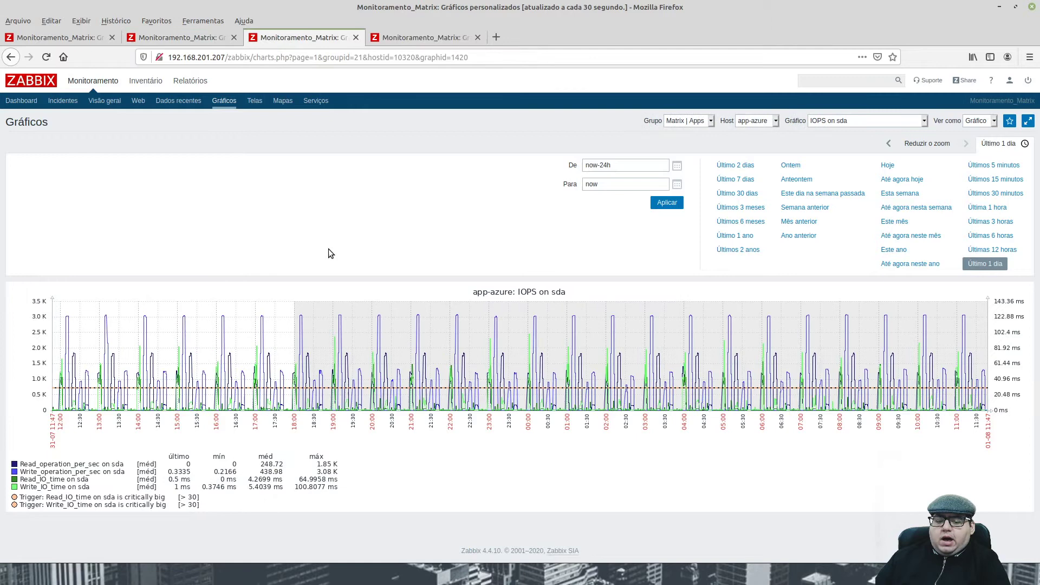
left_click(426, 38)
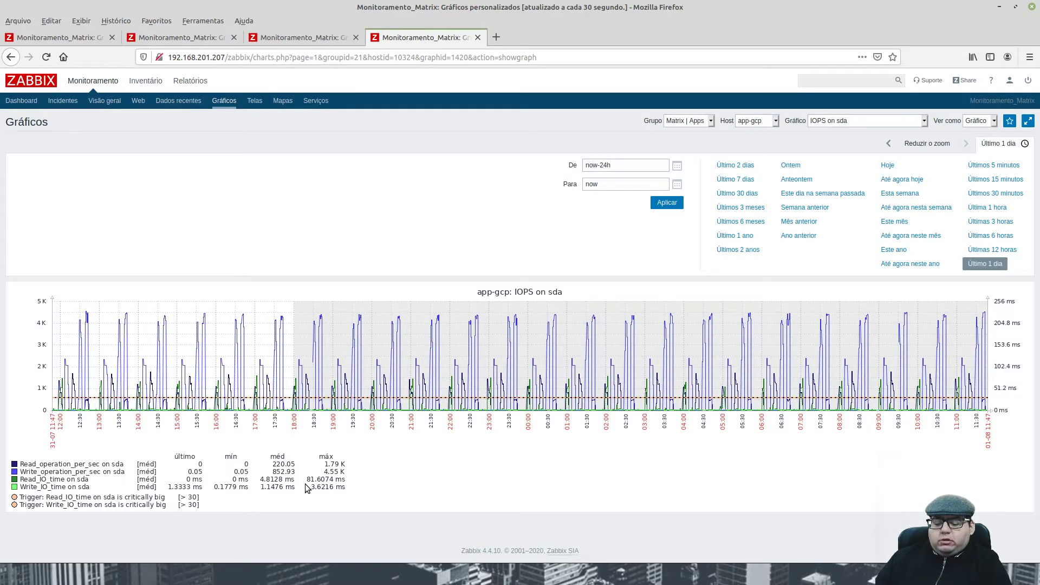
left_click(308, 37)
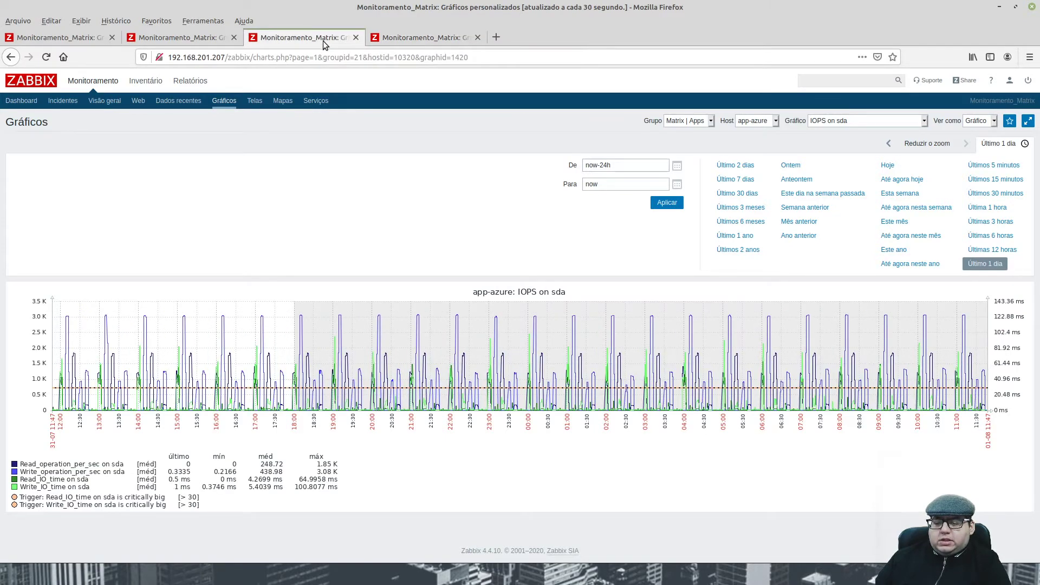
left_click(202, 39)
left_click(59, 37)
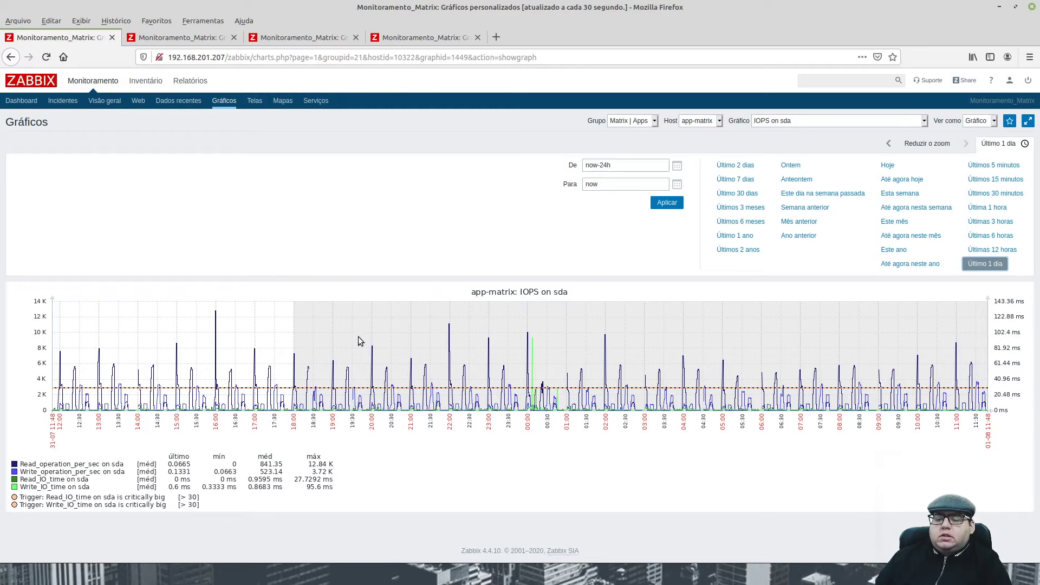
left_click(213, 43)
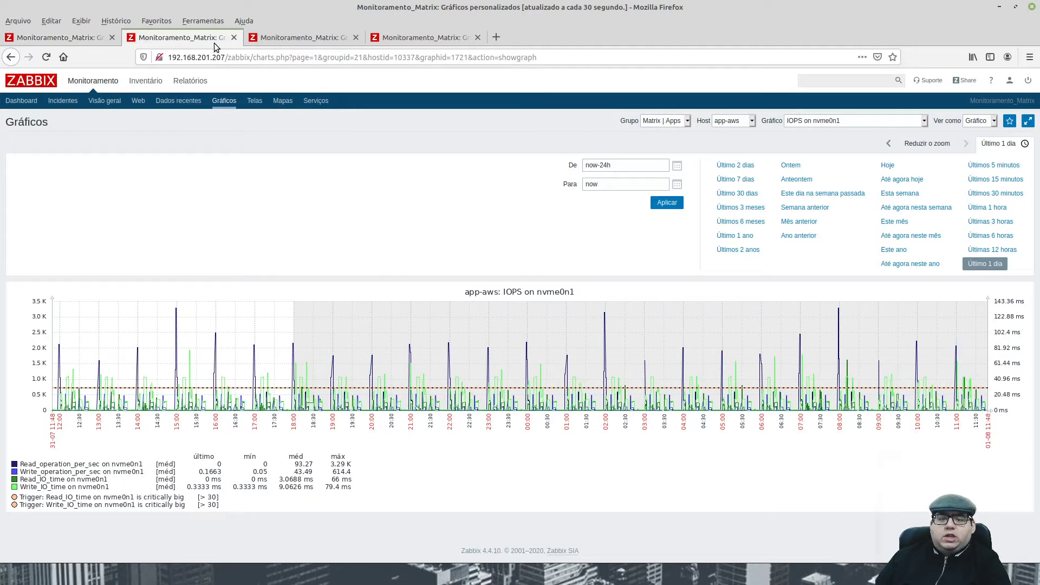
left_click(291, 36)
left_click(416, 39)
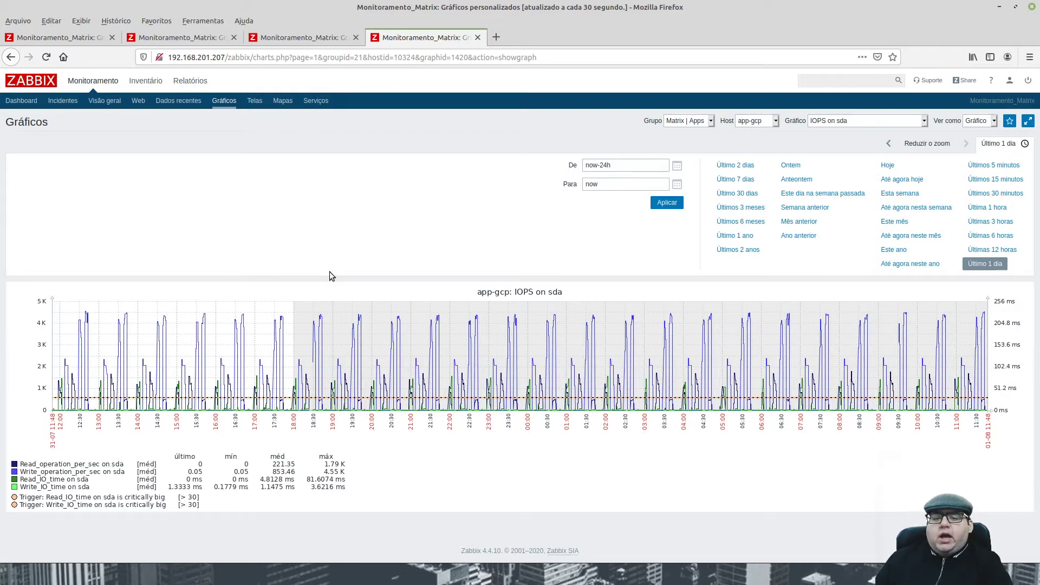
Step: Close the app-aws, app-azure and app-gcp graph tabs, keeping only the app-matrix tab
key("ctrl+Tab")
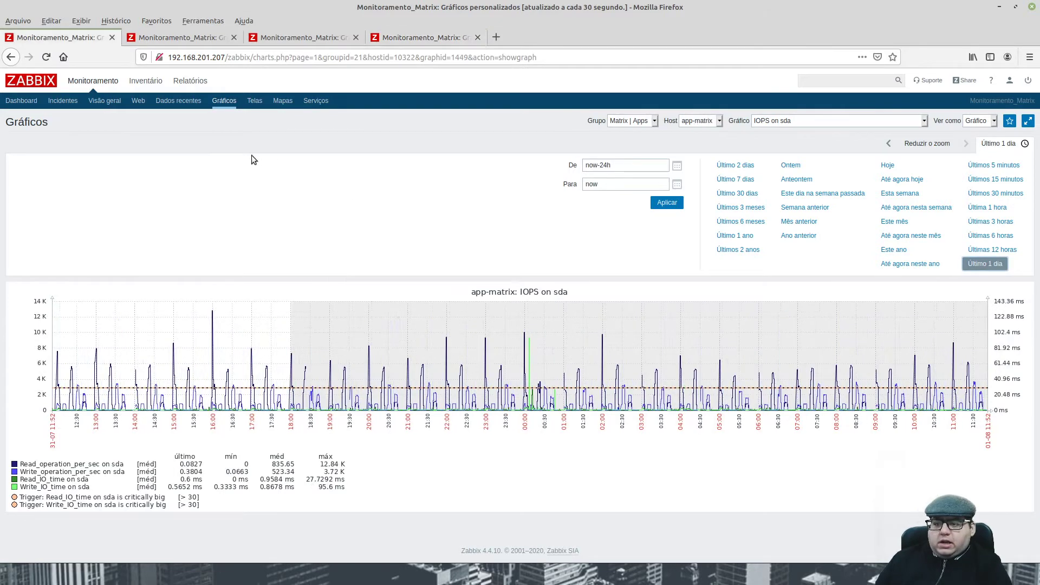
left_click(184, 38)
left_click(234, 37)
left_click(234, 37)
left_click(234, 37)
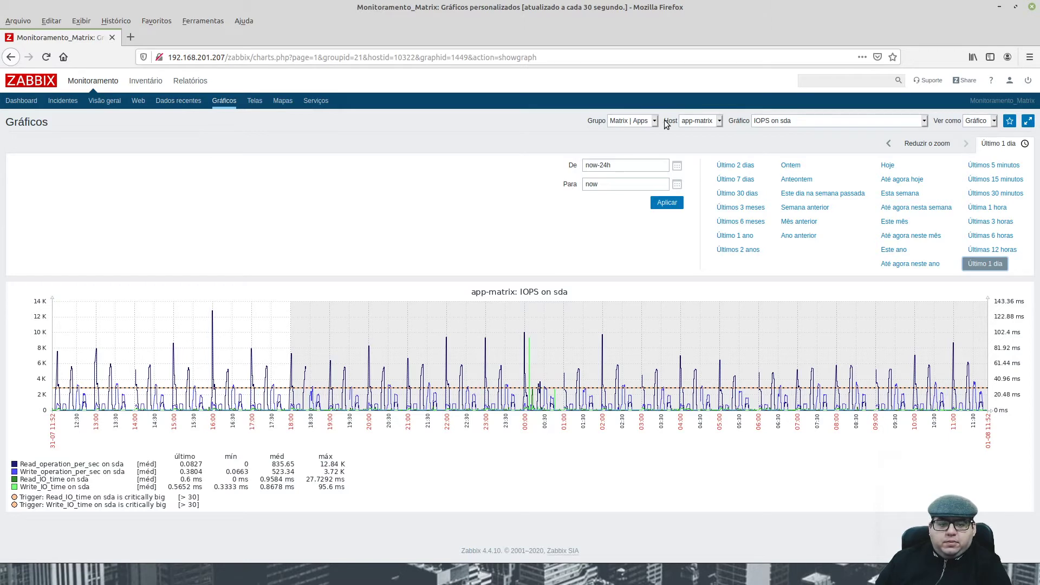
Step: Switch the host to app-aws and display its Leitura no disco graph
left_click(704, 122)
left_click(704, 122)
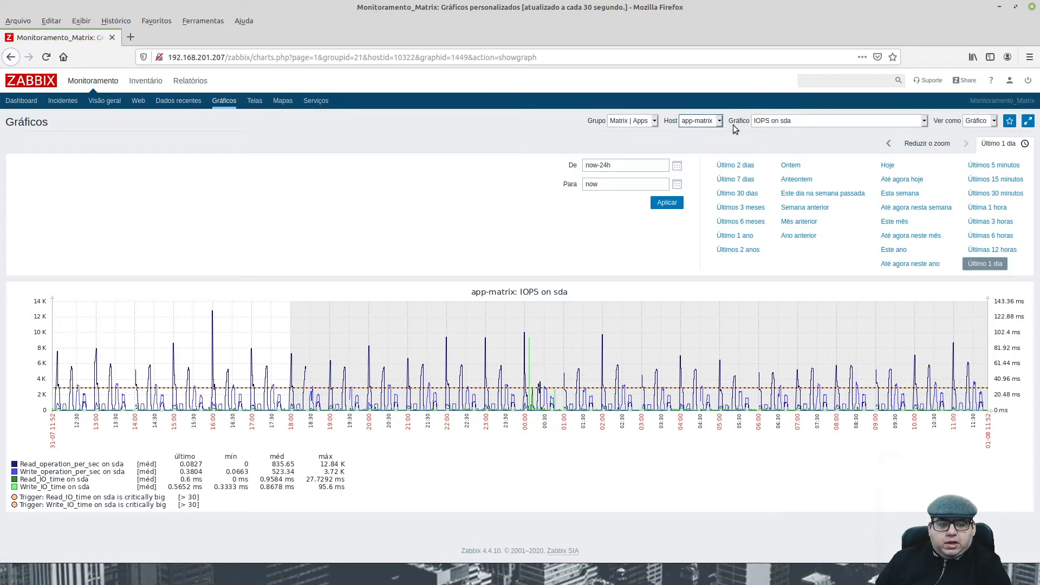
left_click(714, 123)
left_click(713, 151)
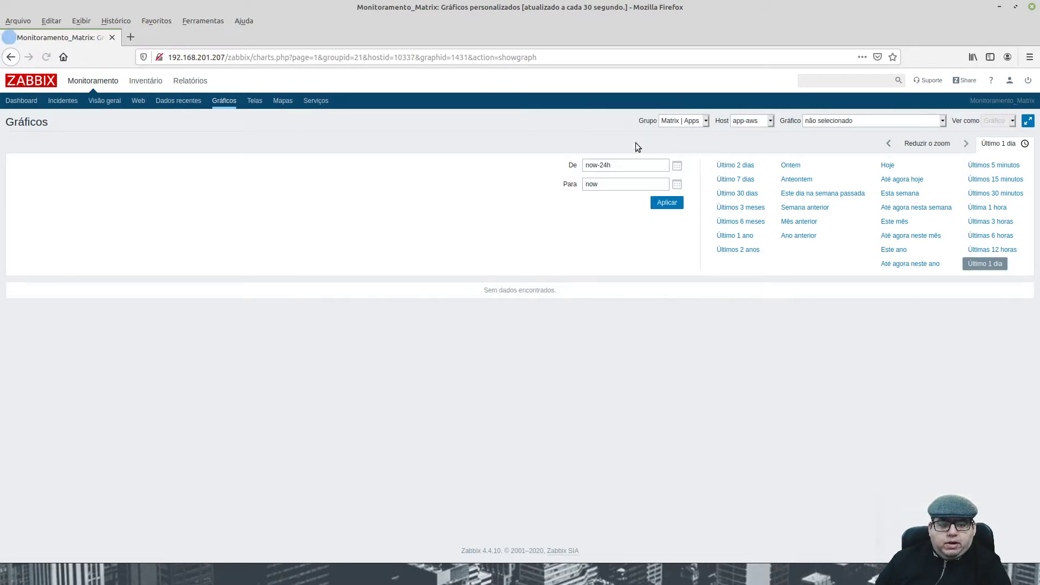
left_click(848, 121)
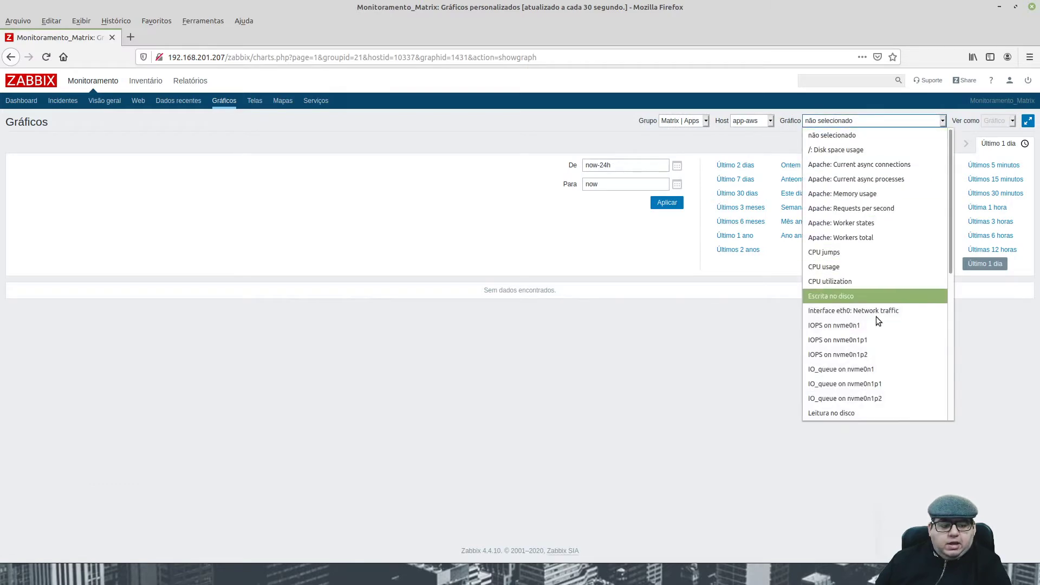
scroll(889, 360, "down", 4)
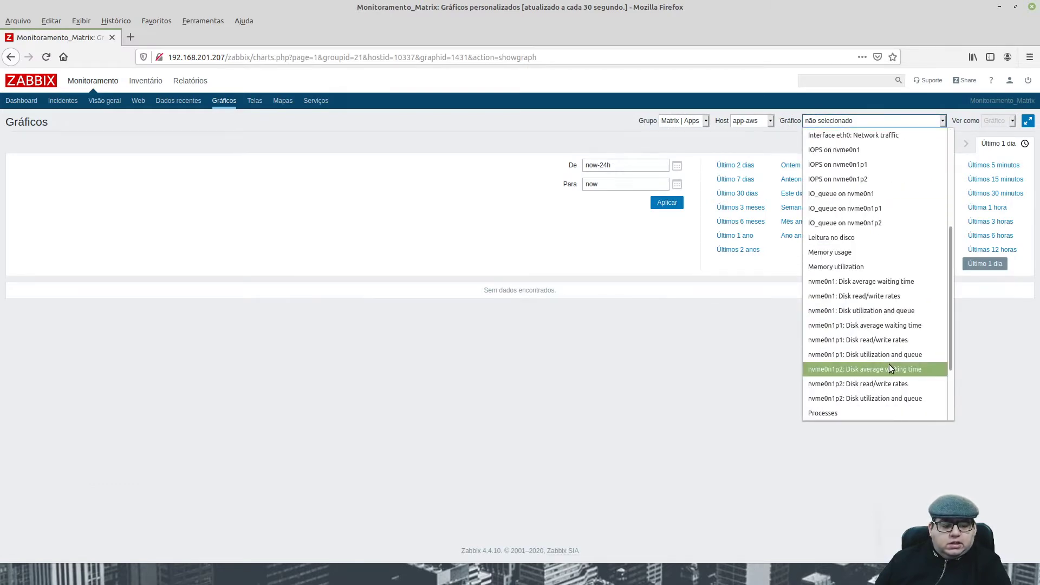
scroll(889, 360, "down", 1)
left_click(885, 356)
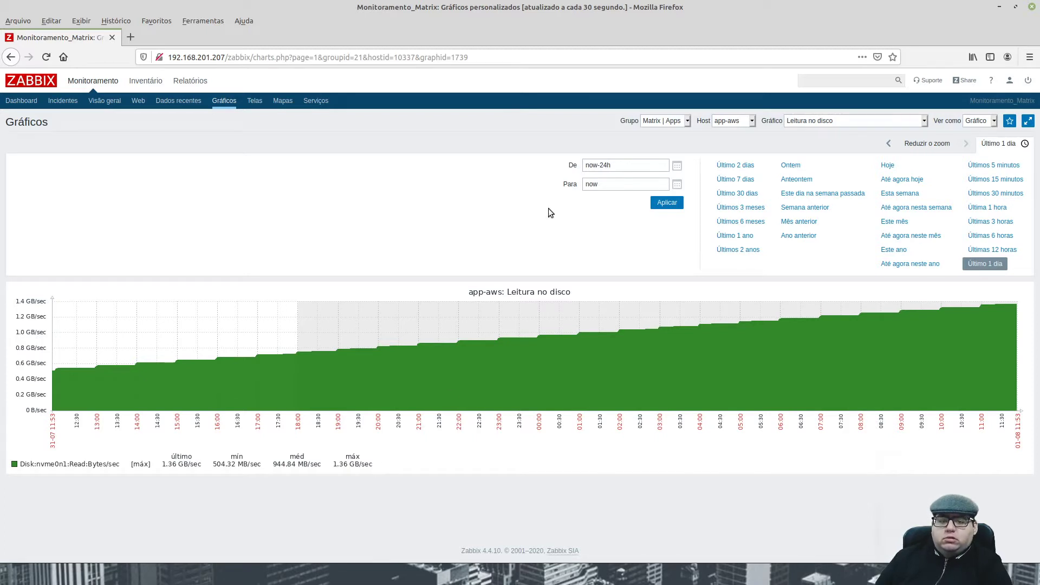
Step: Display app-azure's Leitura no disco graph for the last 1 day in a second tab and place it before the app-aws tab
left_click(733, 120)
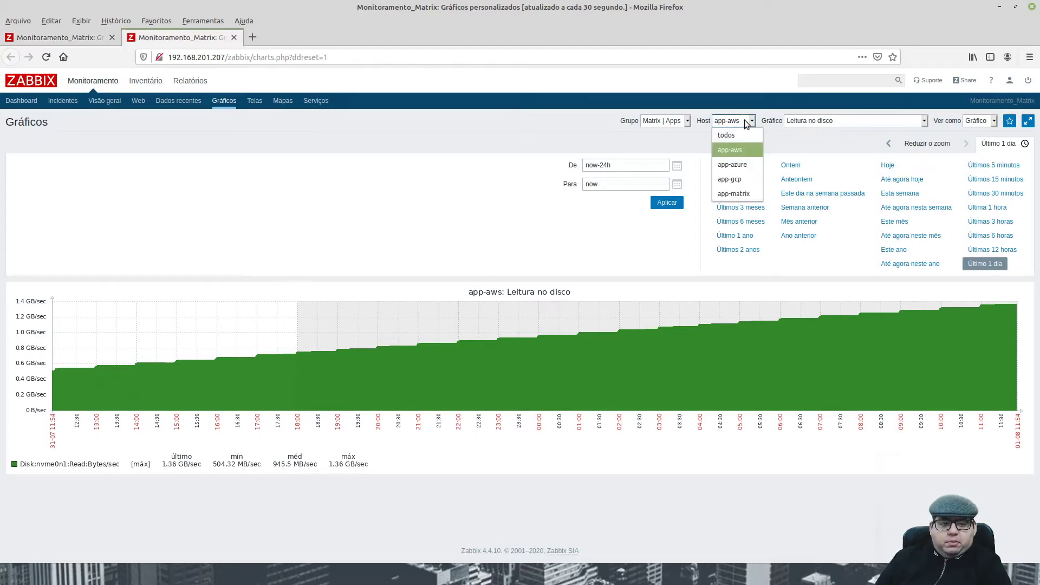
left_click(740, 158)
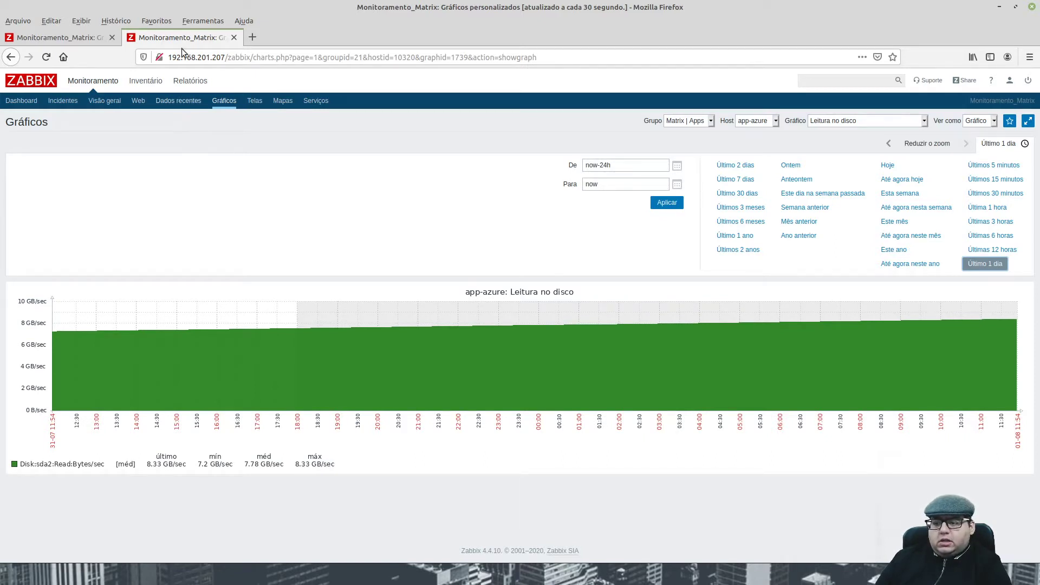
left_click(64, 37)
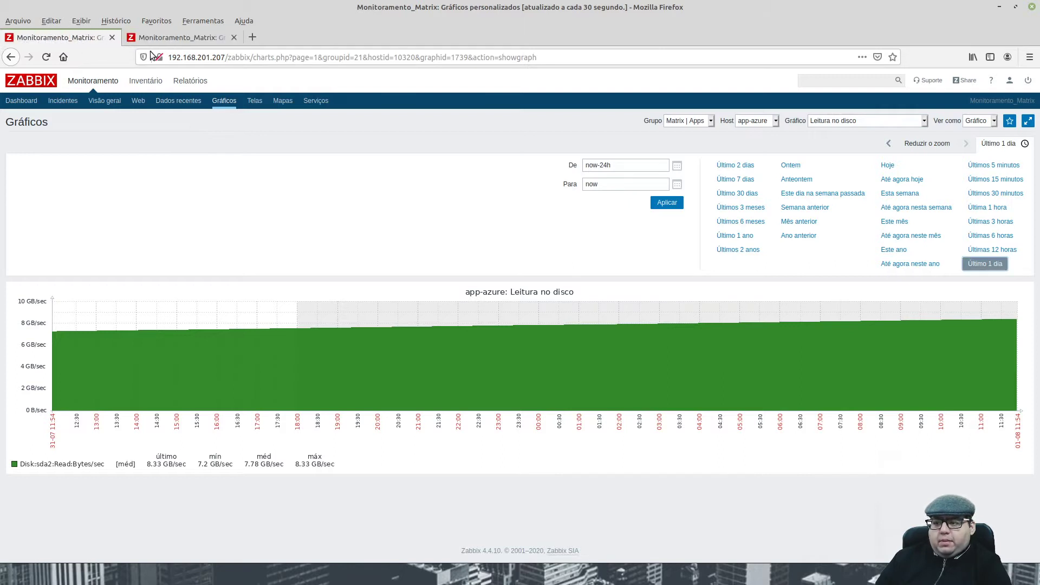
Step: Display app-gcp's Leitura no disco graph for the last 1 day in another tab
middle_click(240, 106)
left_click(202, 38)
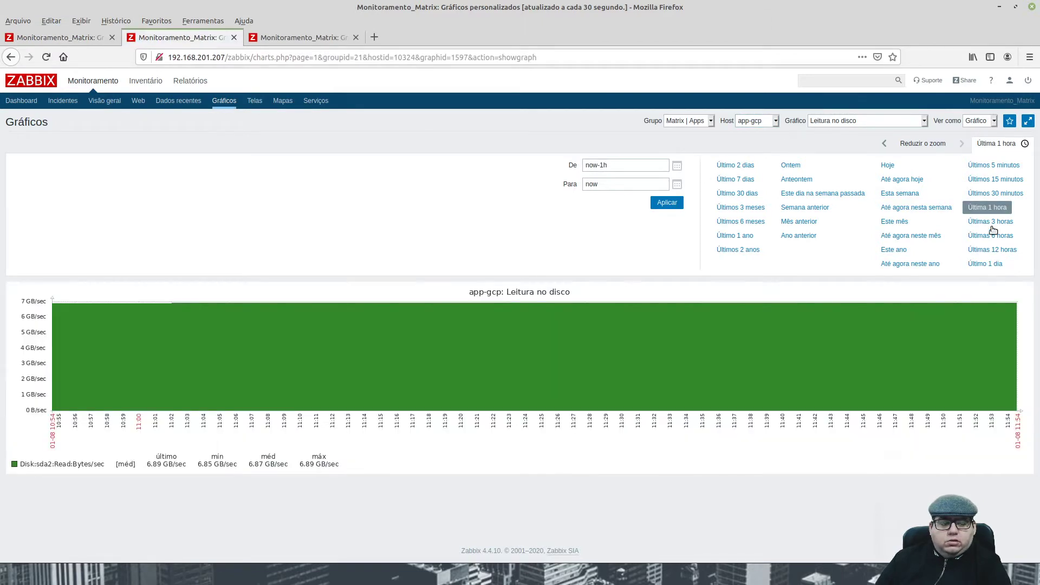
left_click(987, 264)
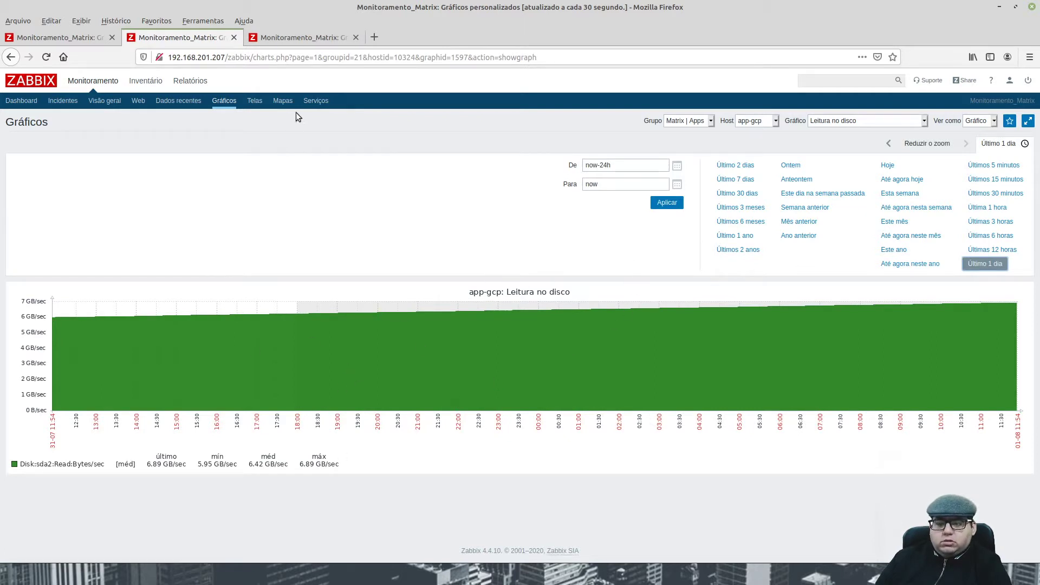
Step: Display app-matrix's Leitura no disco graph for the last 1 day in a new tab and place it first
middle_click(231, 106)
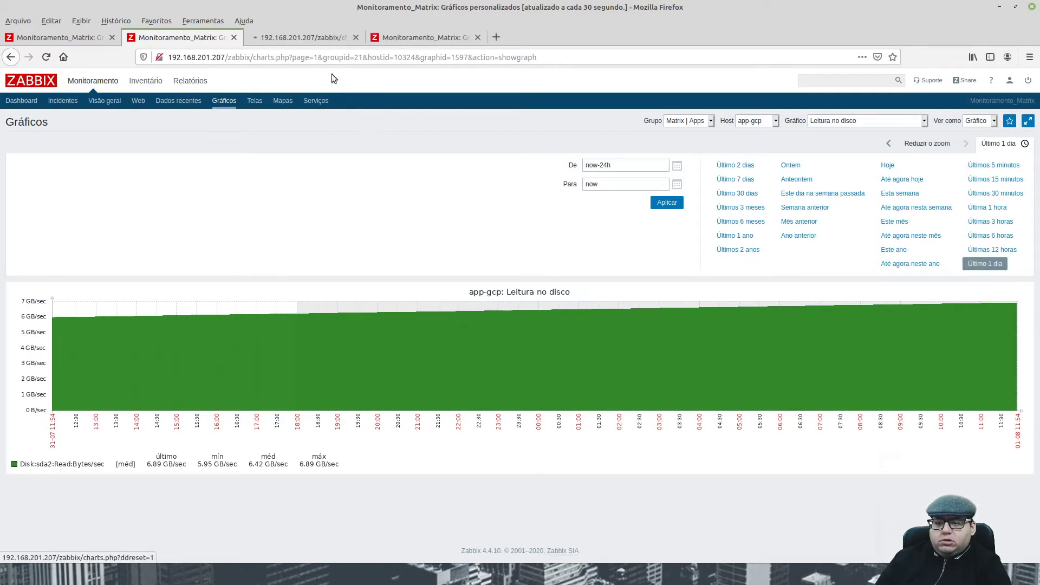
left_click(304, 38)
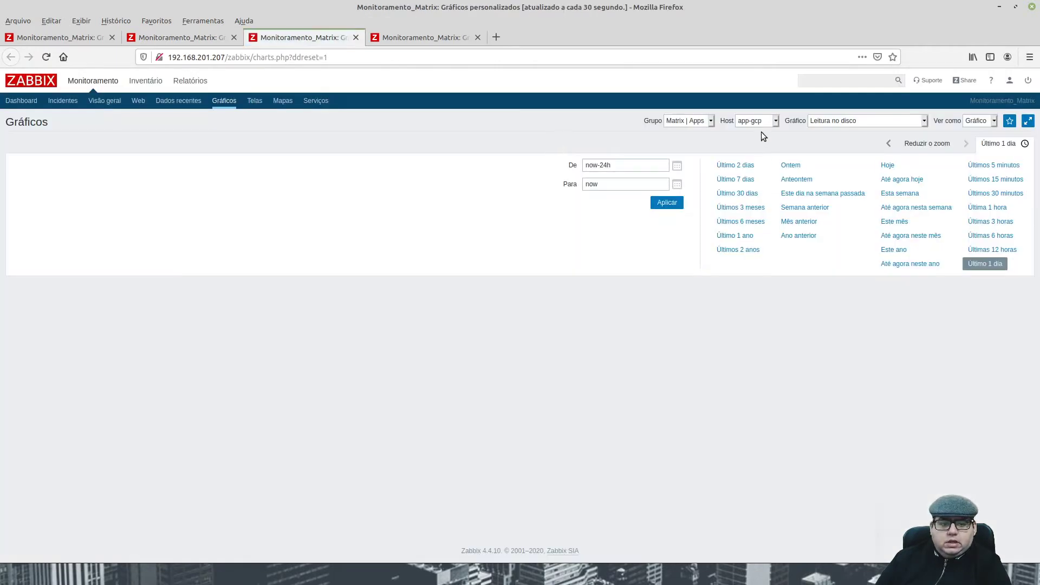
left_click(764, 121)
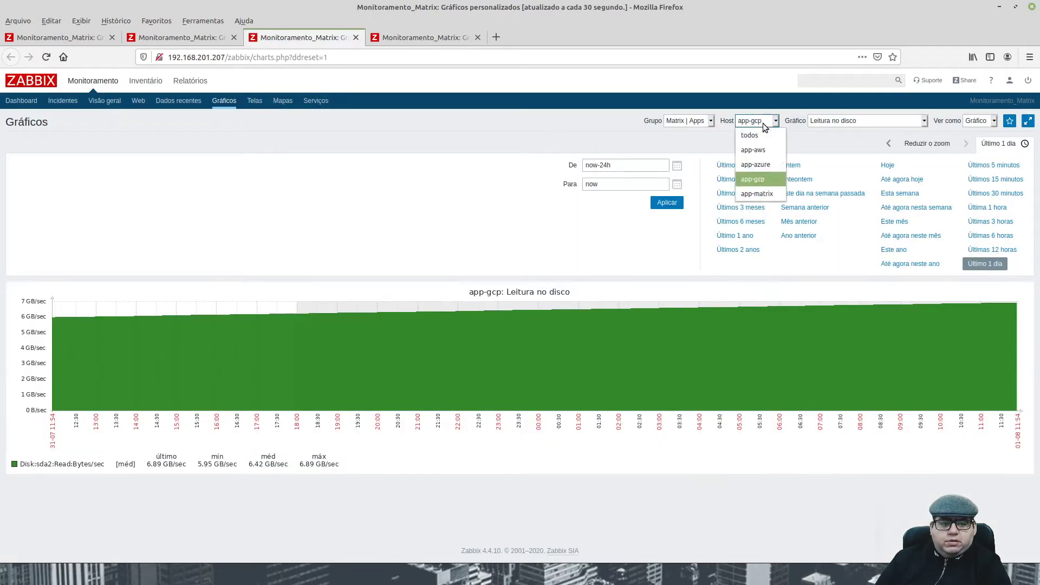
left_click(768, 193)
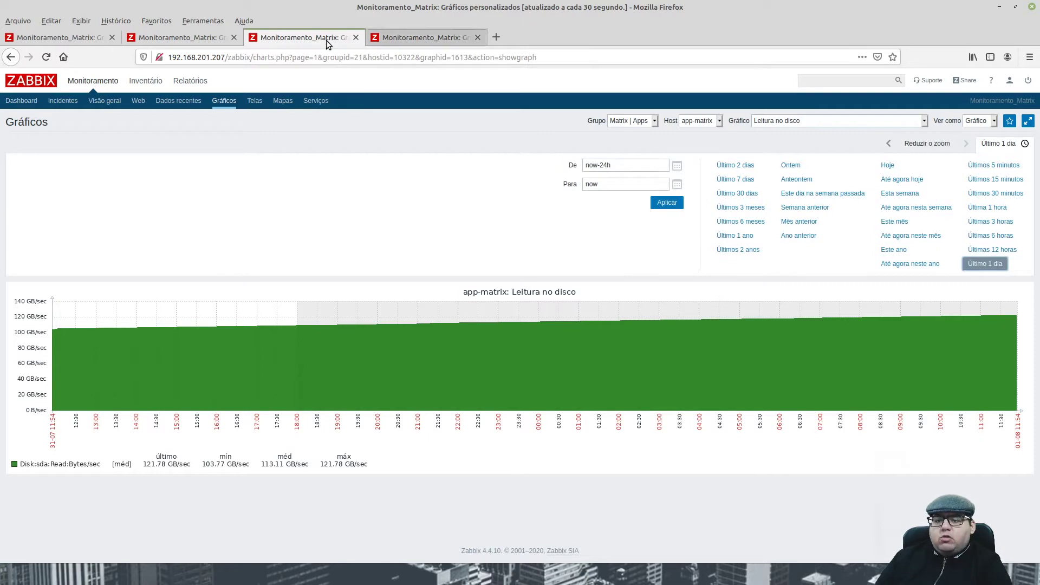
left_click(111, 39)
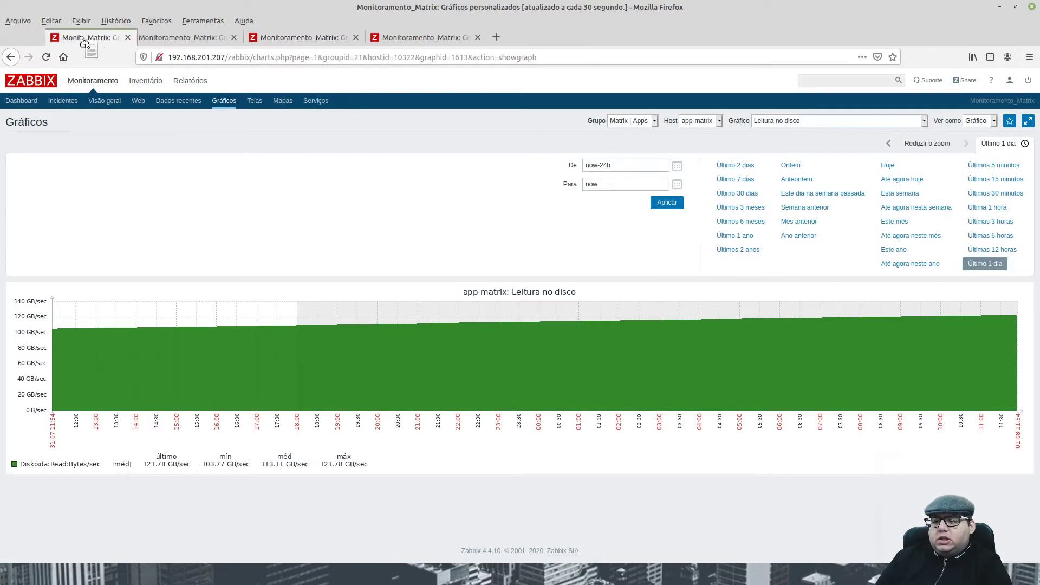
Step: Compare the Leitura no disco graphs of app-matrix, app-azure, app-gcp and app-aws across the four tabs
left_click(209, 38)
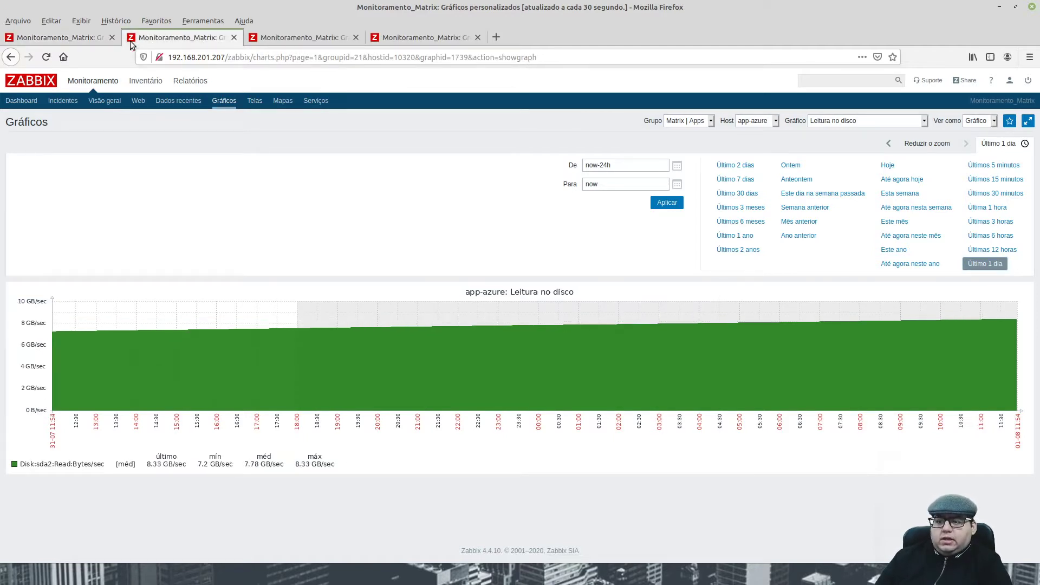
left_click(89, 39)
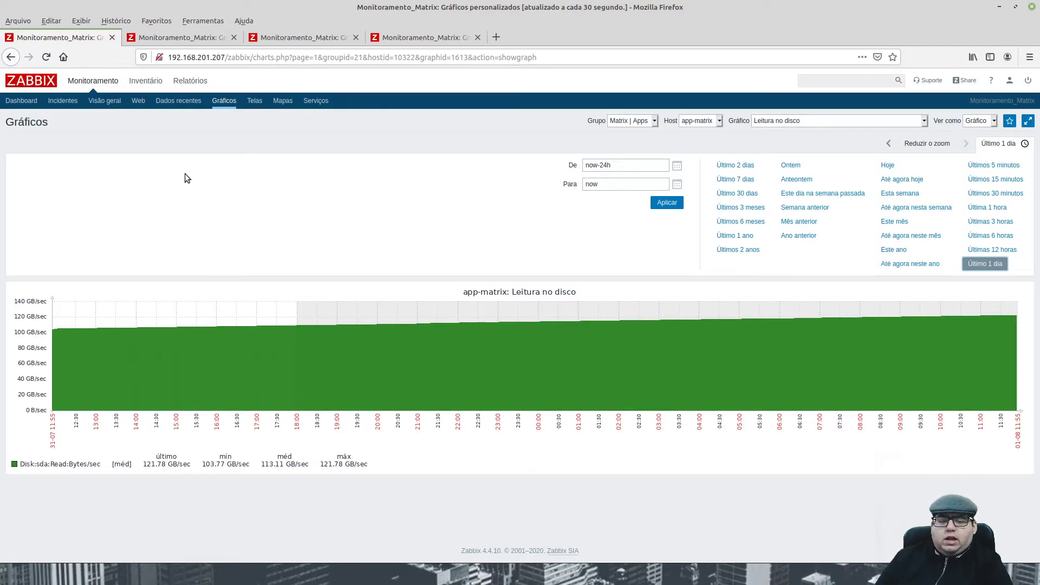
left_click(171, 38)
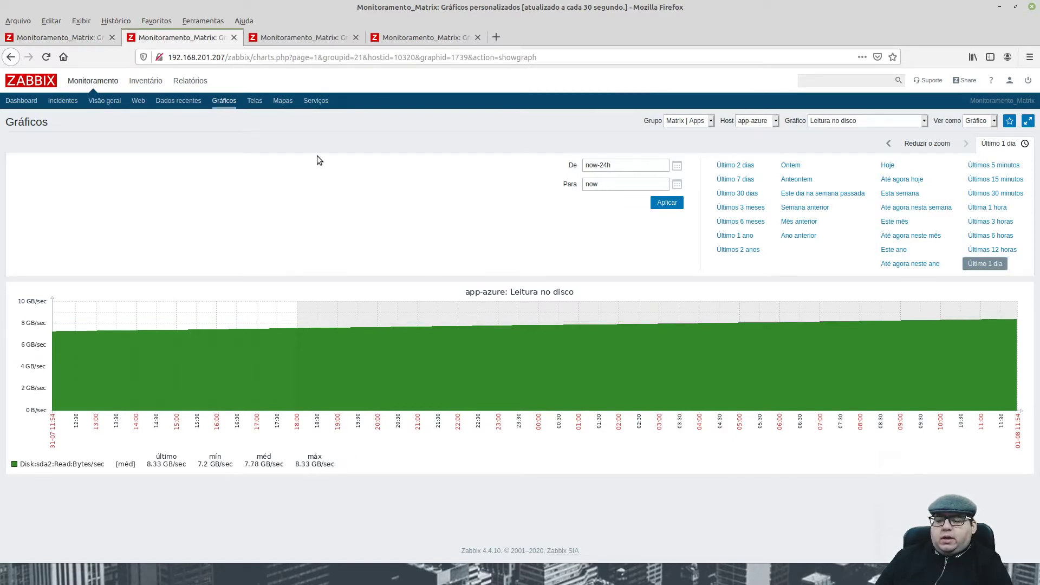
left_click(287, 38)
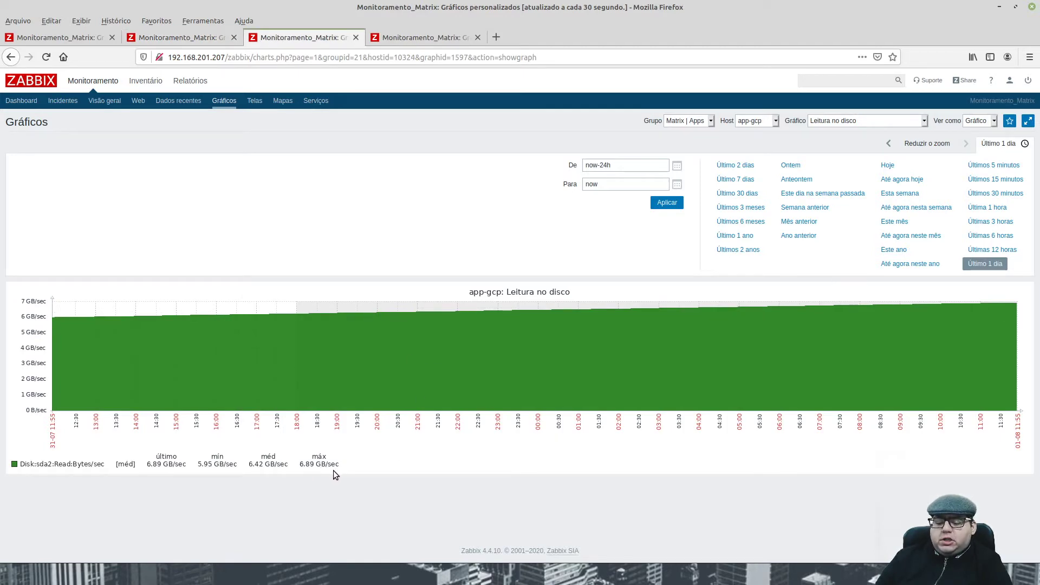
left_click(400, 38)
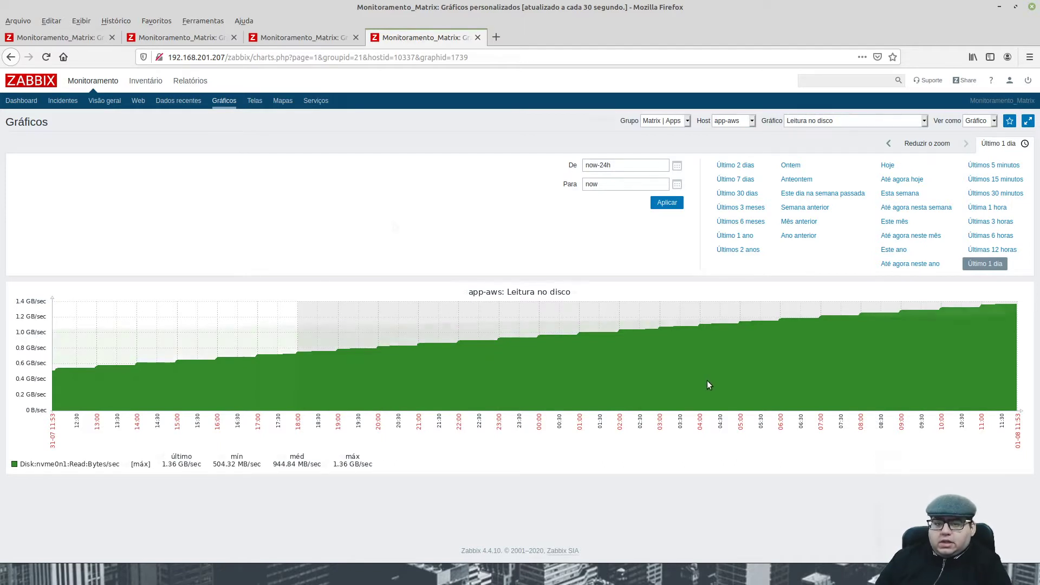
Step: Recheck the app-aws disk read graph against app-matrix, and close the app-aws and app-gcp graph tabs
key("ctrl+Tab")
key("ctrl+shift+Tab")
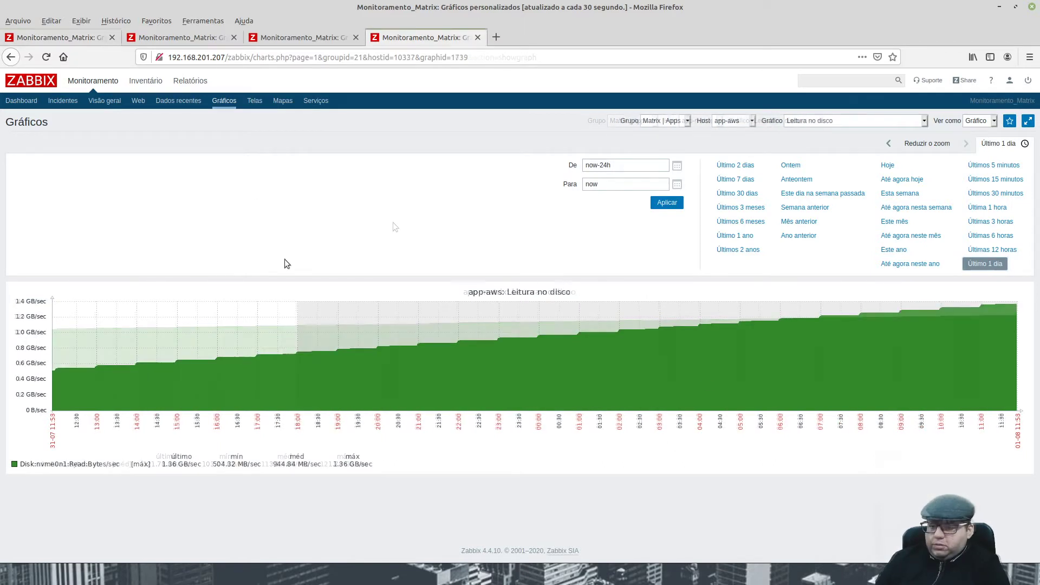
left_click(479, 38)
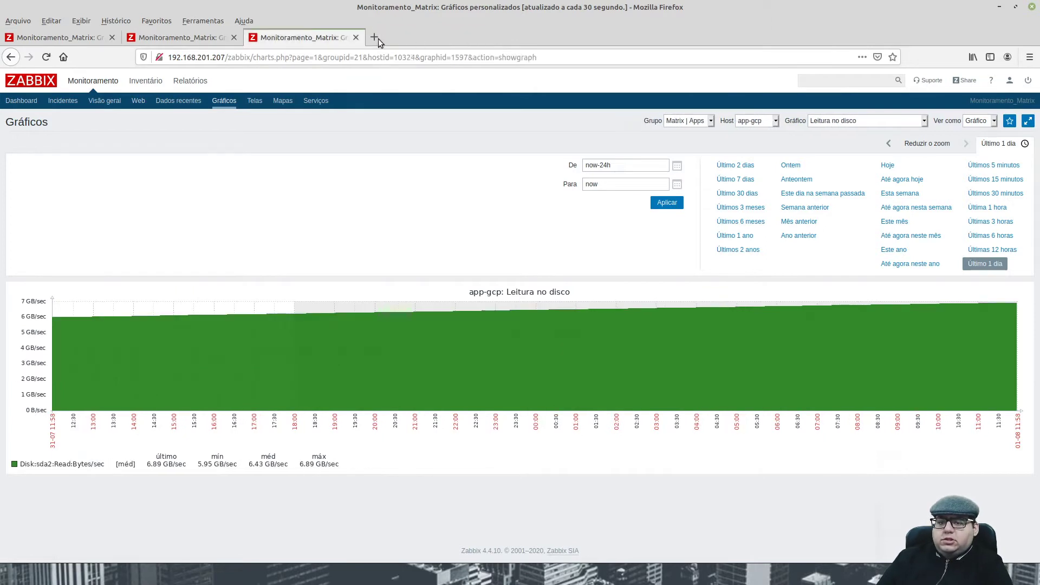
left_click(356, 37)
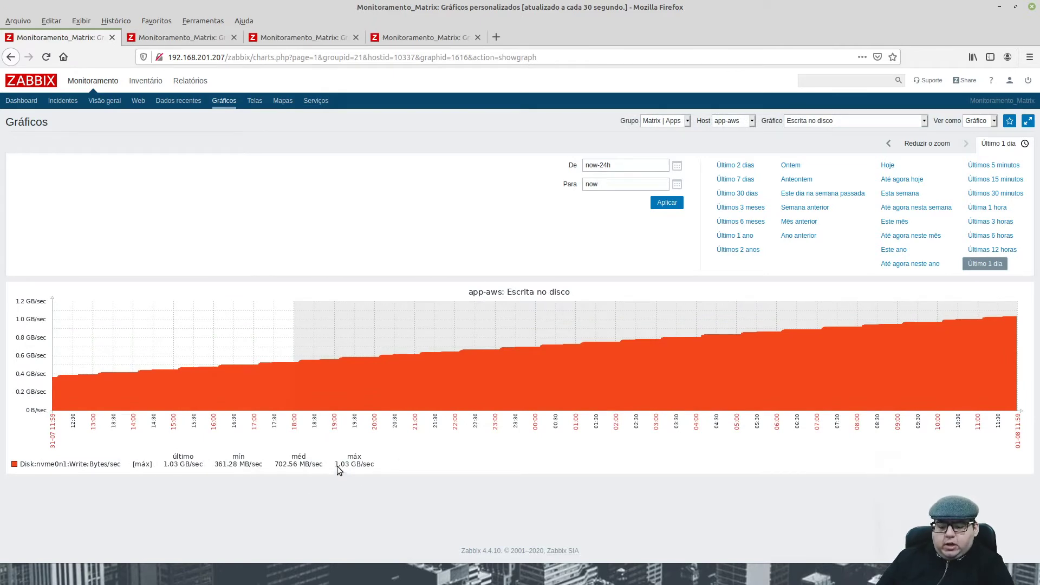
Step: Compare the Escrita no disco graphs of app-aws, app-azure, app-gcp and app-matrix across the four tabs
key("ctrl+Tab")
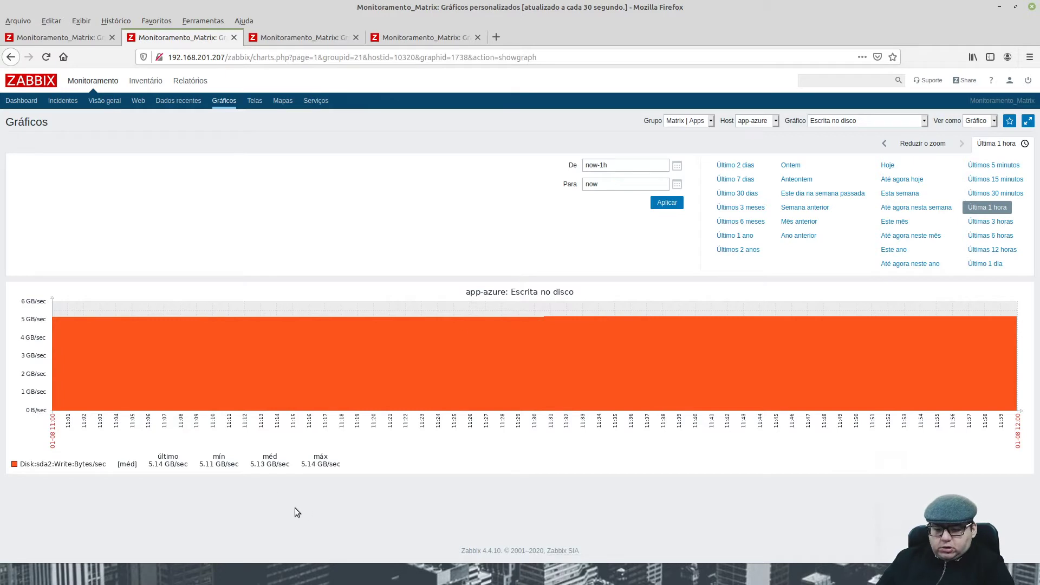
key("ctrl+Tab")
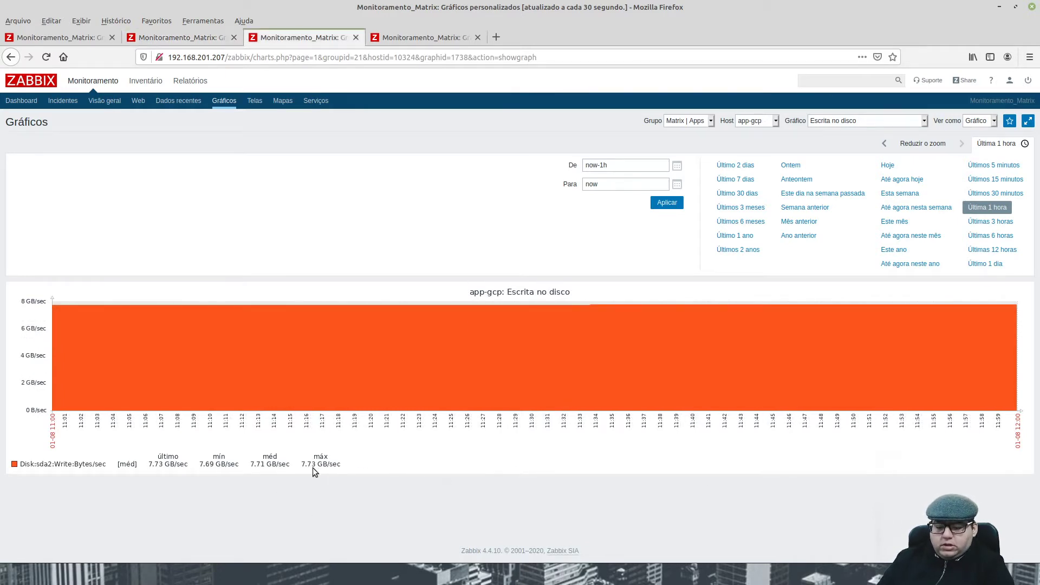
left_click(432, 37)
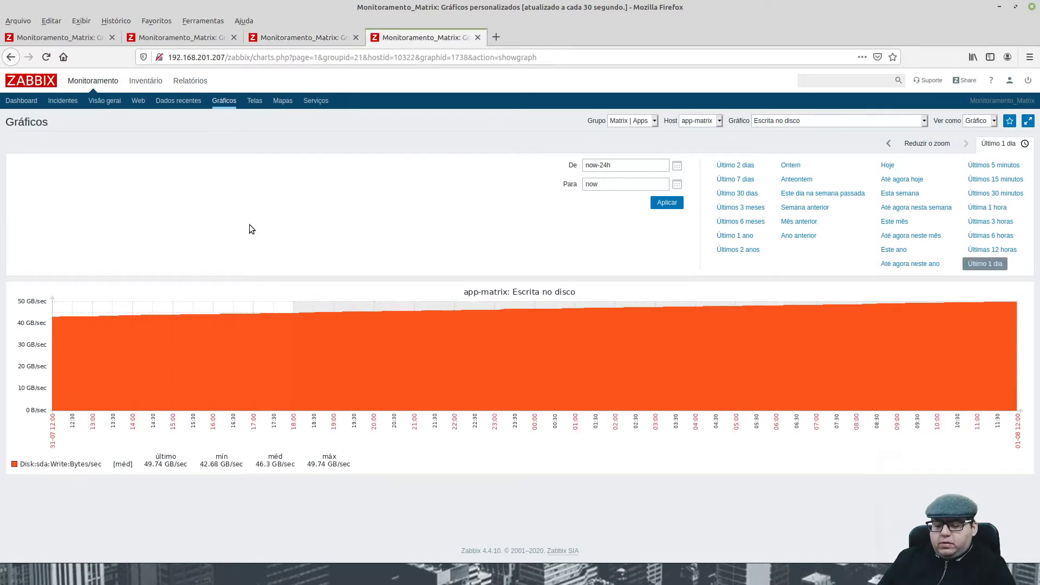
Step: Switch to the LibreOffice Calc sheet and enter 49.74G/sec as Matrix's result under Teste de Gravação in cell B24
key("alt+Tab")
type("4")
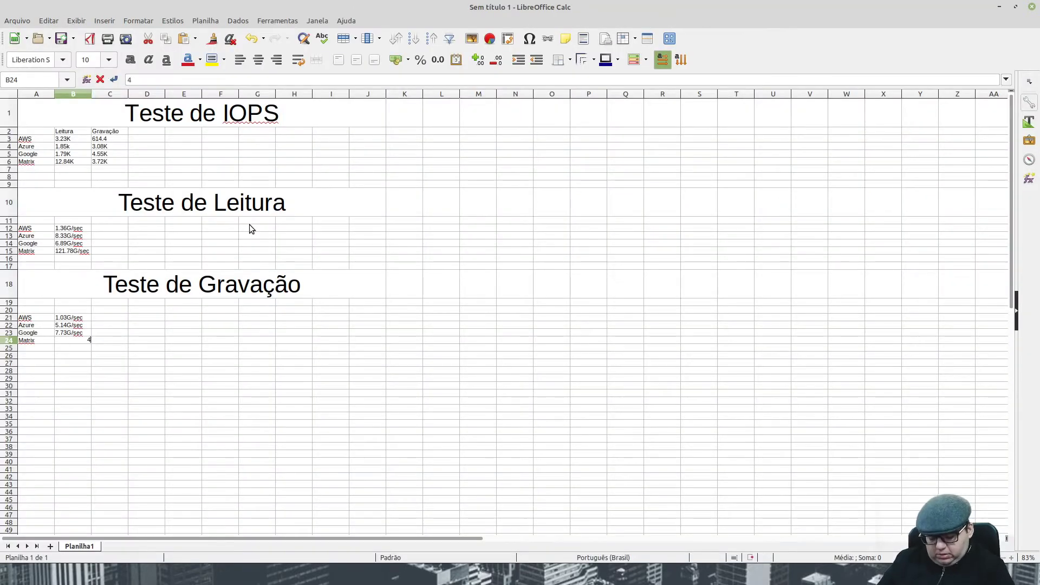
type("9.7")
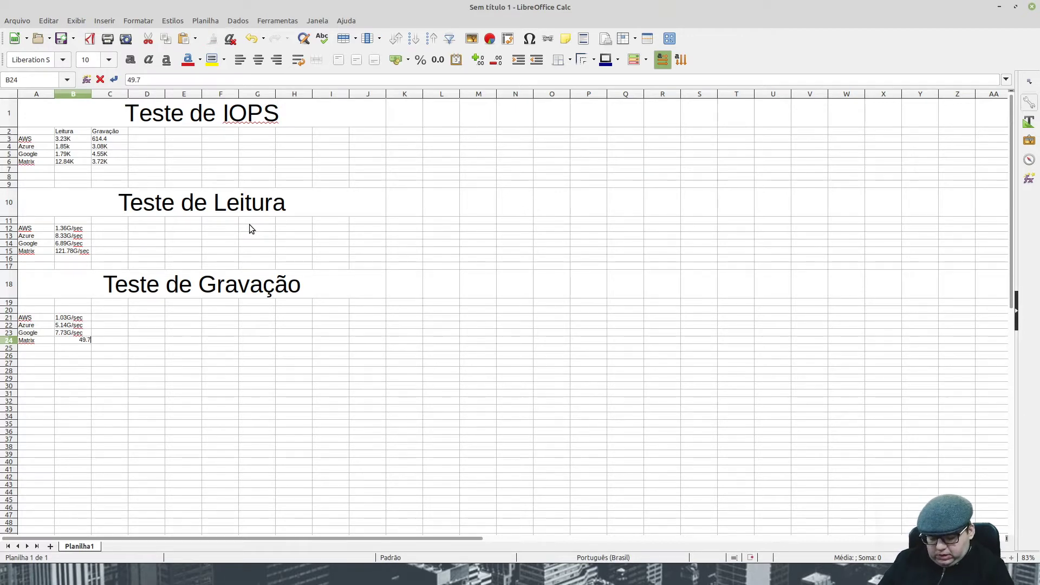
type("4G/")
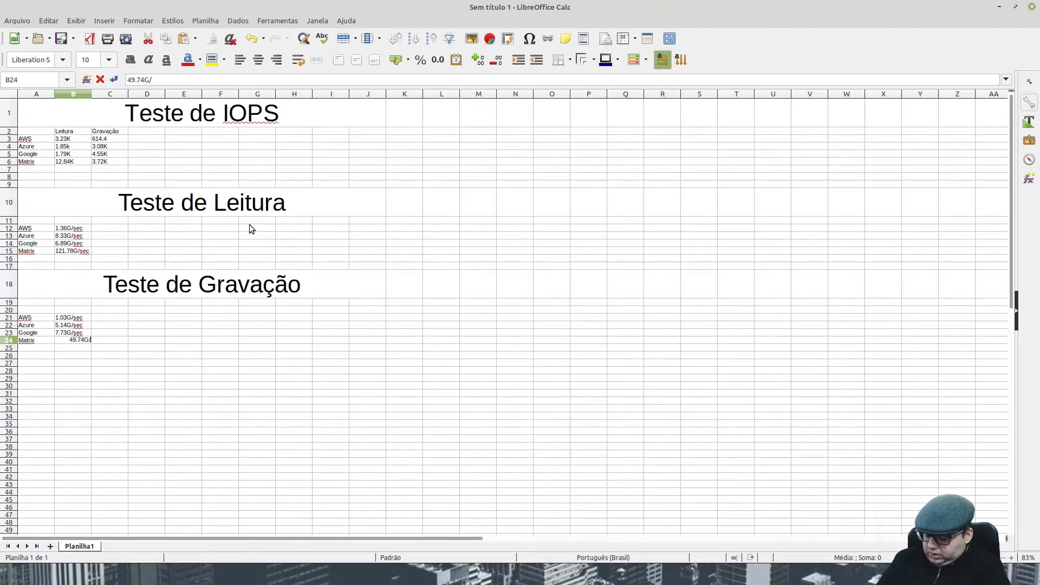
type("sec")
key("Return")
Step: Compare AWS's result under Teste de Leitura with its result under Teste de Gravação
key("Up")
key("Up")
key("Up")
key("Up")
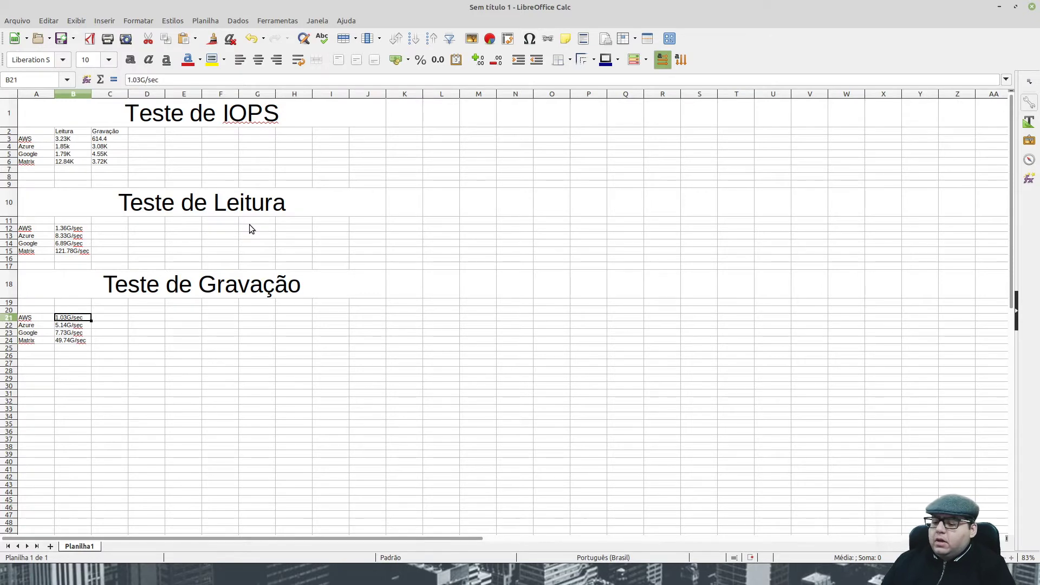
key("Up")
key("Up")
key("Up")
key("Up")
key("Up")
key("Up")
key("Up")
key("Up")
key("Up")
key("Up")
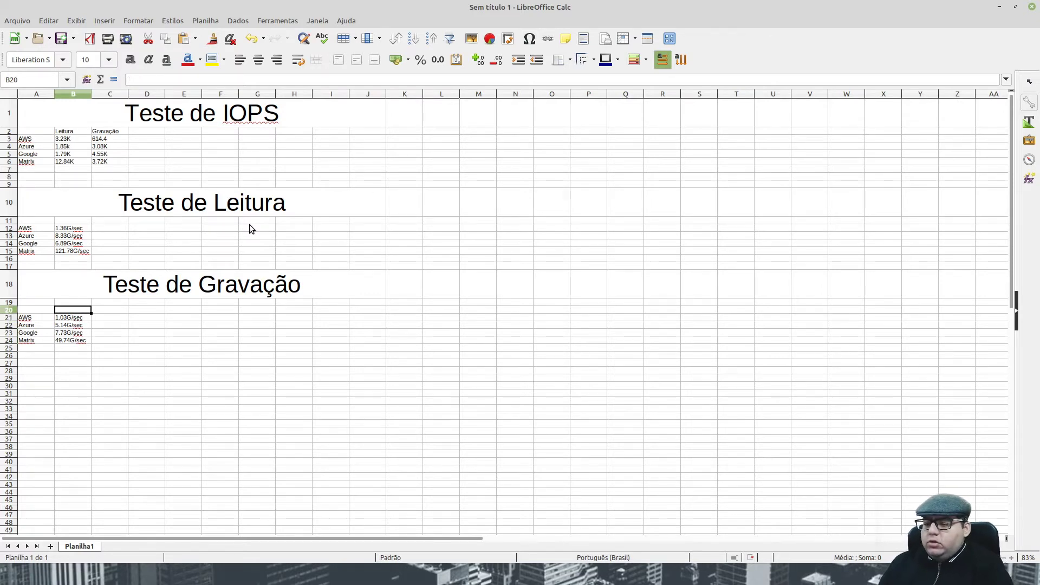
key("Down")
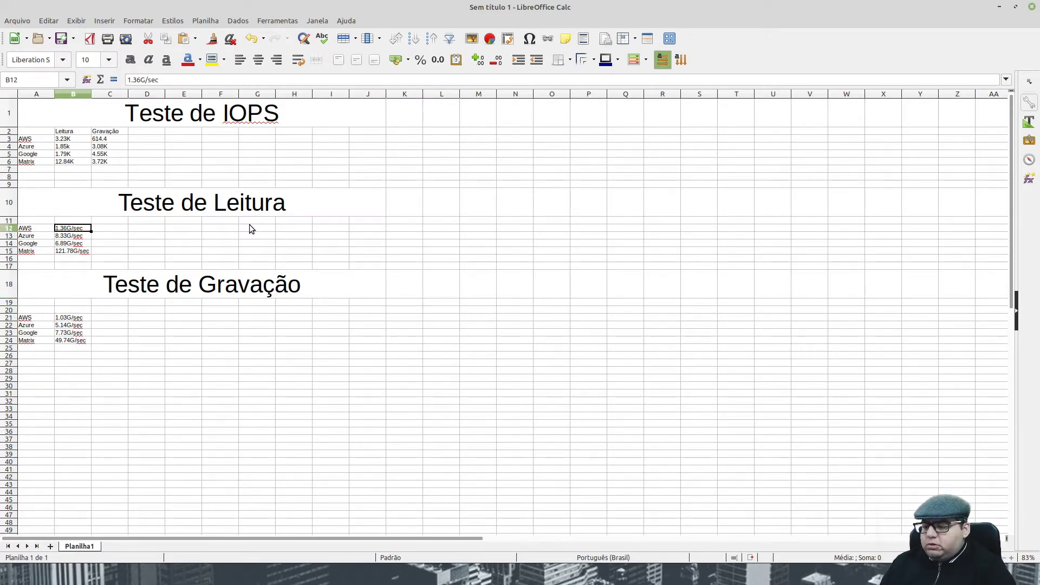
key("Down")
key("Down")
key("Down")
key("Down")
key("Down")
key("Down")
key("Down")
key("Down")
key("Down")
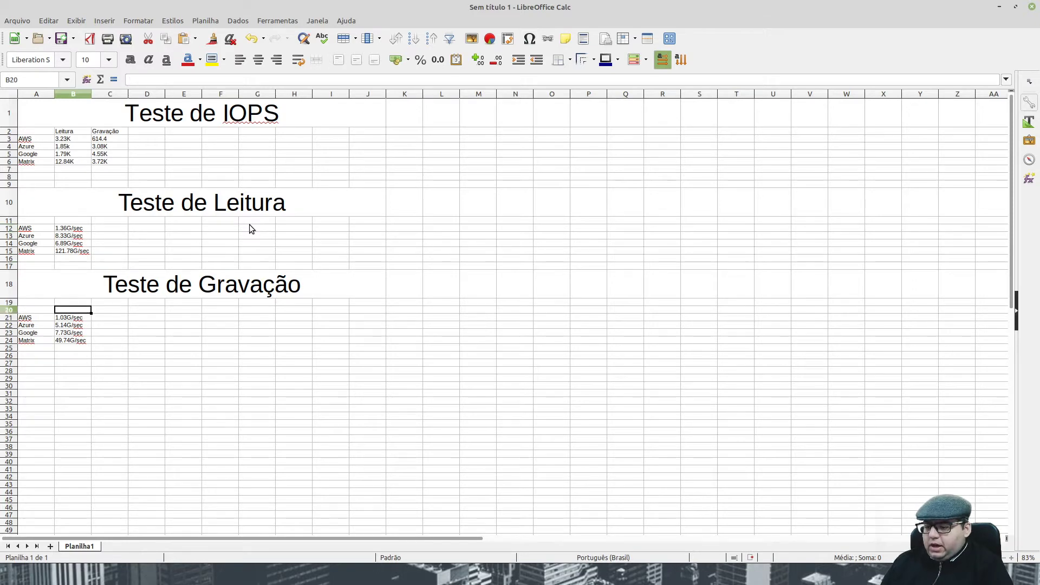
Step: Compare Azure's result under Teste de Leitura with its result under Teste de Gravação
key("Up")
key("Up")
key("Up")
key("Up")
key("Up")
key("Up")
key("Up")
key("Up")
key("Up")
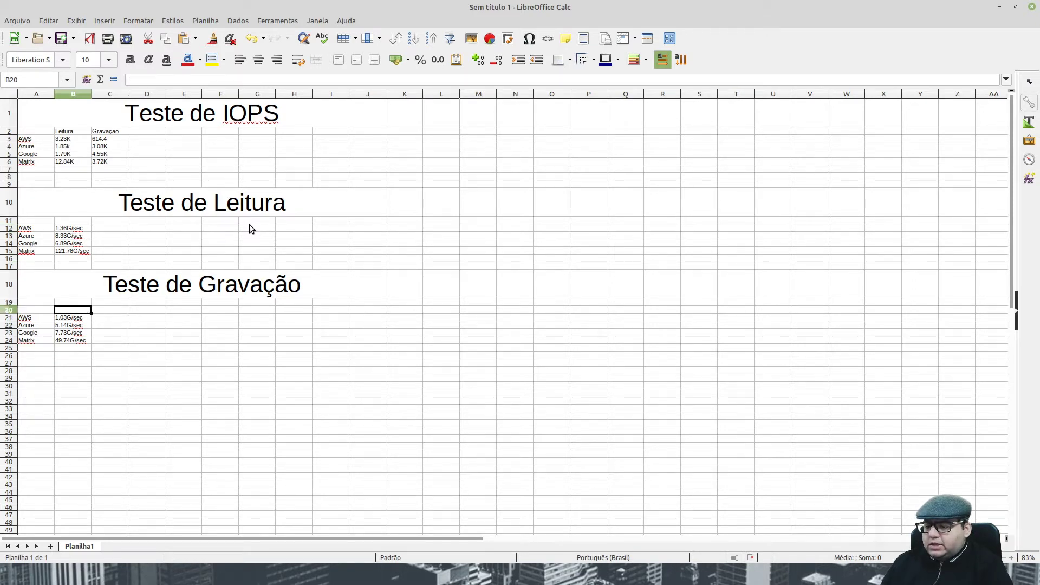
key("Down")
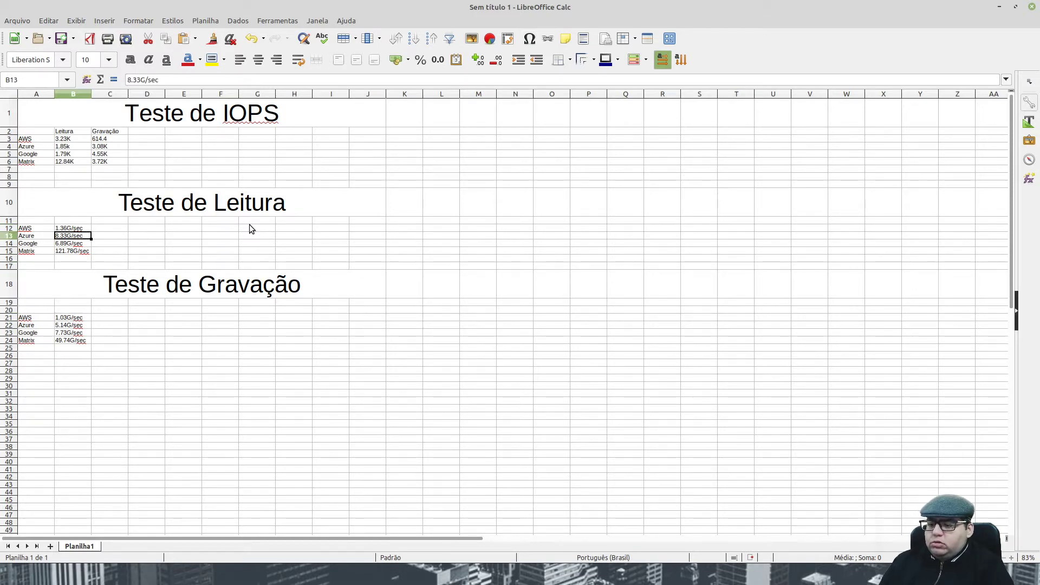
key("Down")
key("Down")
key("Down")
key("Down")
key("Down")
key("Down")
key("Down")
key("Down")
key("Down")
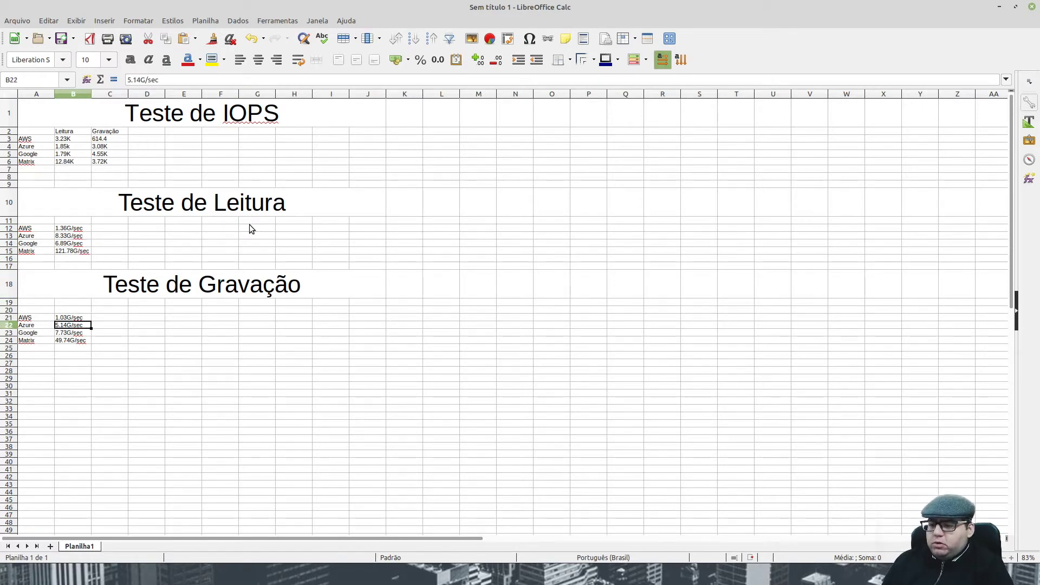
Step: Compare Google's result under Teste de Leitura with its result under Teste de Gravação
key("Up")
key("Up")
key("Up")
key("Up")
key("Up")
key("Up")
key("Up")
key("Up")
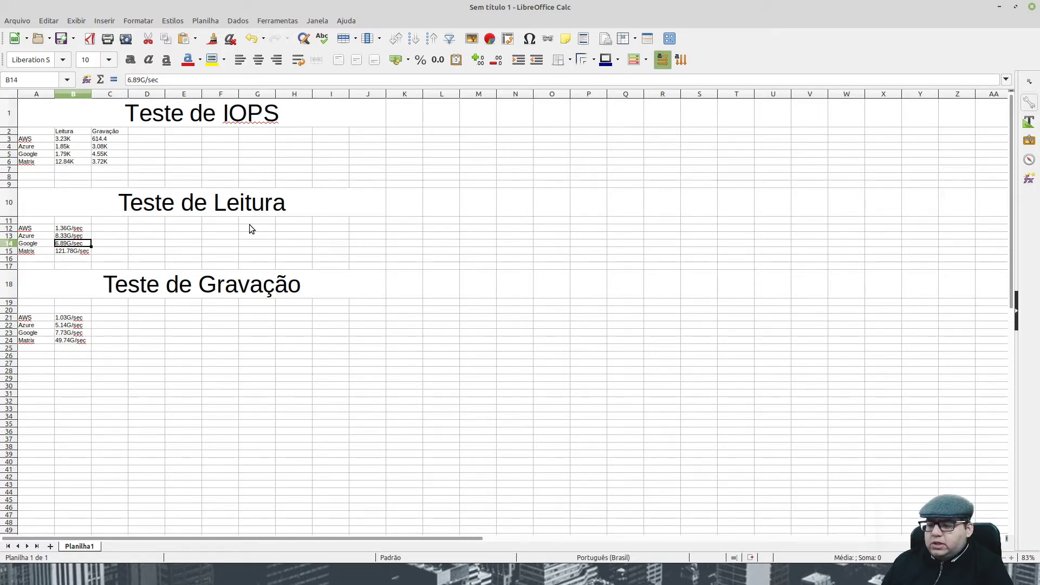
key("Down")
key("Down")
key("Down")
key("Down")
key("Down")
key("Down")
key("Down")
key("Down")
key("Down")
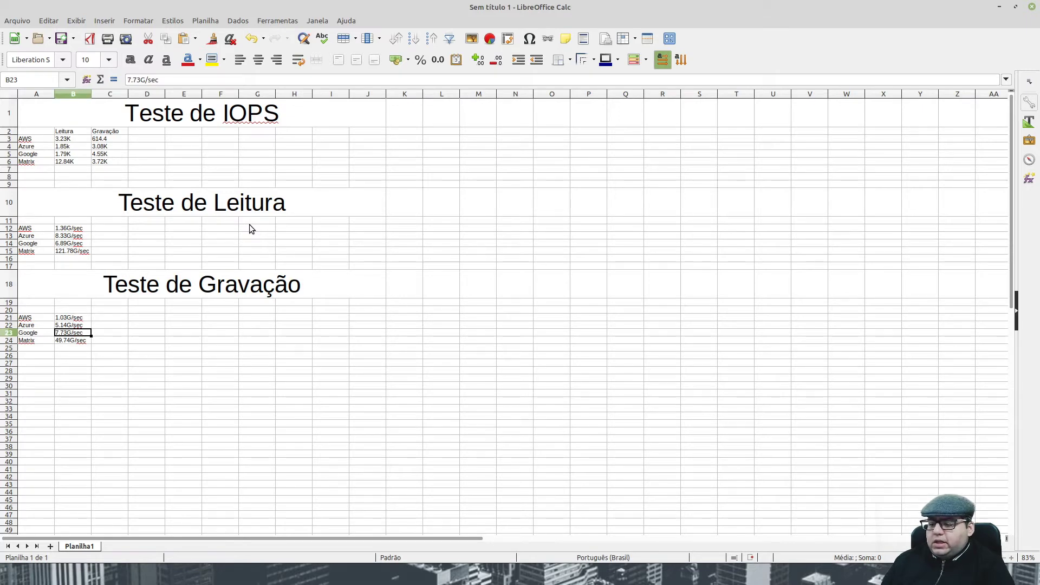
Step: Compare Matrix's result under Teste de Leitura with its result under Teste de Gravação
key("Up")
key("Up")
key("Up")
key("Up")
key("Up")
key("Up")
key("Up")
key("Up")
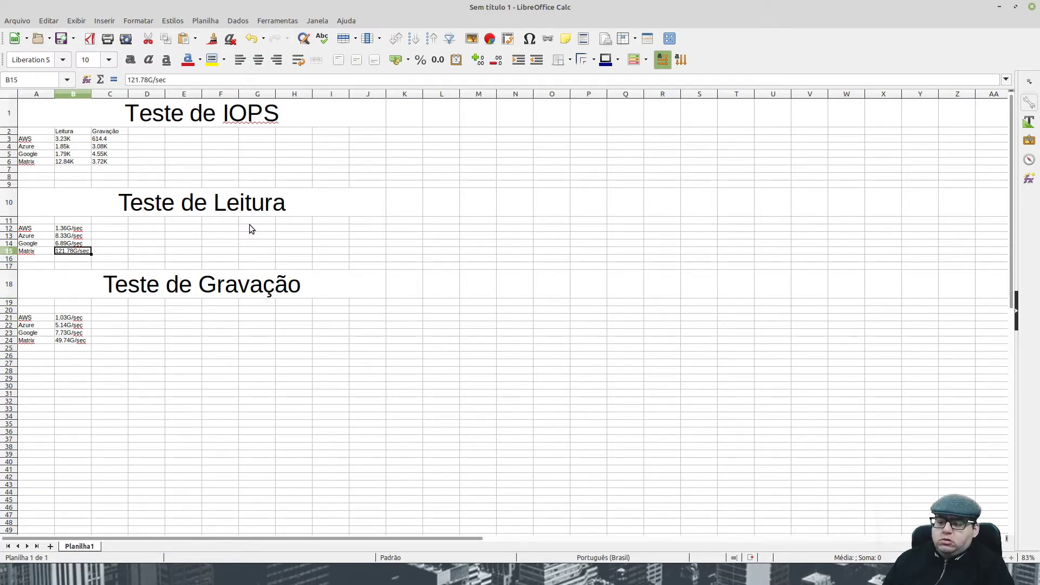
key("Down")
key("Down")
key("Down")
key("Down")
key("Down")
key("Down")
key("Down")
key("Down")
key("Down")
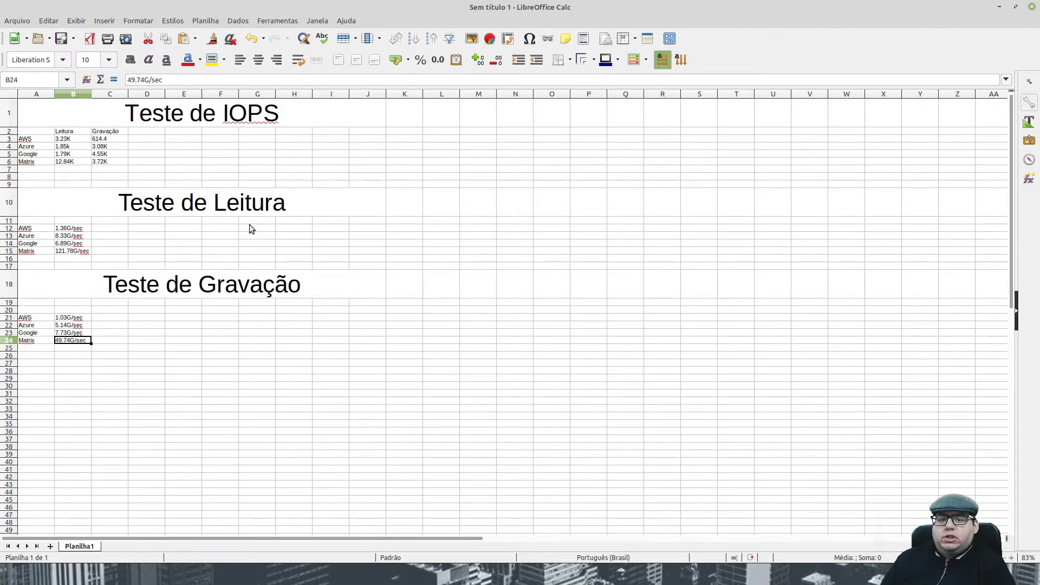
Step: Look over the results of all four providers in the IOPS, Leitura and Gravação tables
key("Up")
key("Up")
key("Up")
key("Up")
key("Up")
key("Up")
key("Up")
key("Up")
key("Up")
key("Up")
key("Up")
key("Up")
key("Up")
key("Up")
key("Up")
key("Up")
key("Down")
key("Down")
key("Down")
key("Down")
key("Down")
key("Down")
key("Down")
key("Down")
key("Down")
key("Down")
key("Down")
key("Down")
key("Down")
key("Down")
key("Down")
key("Down")
key("Down")
key("Down")
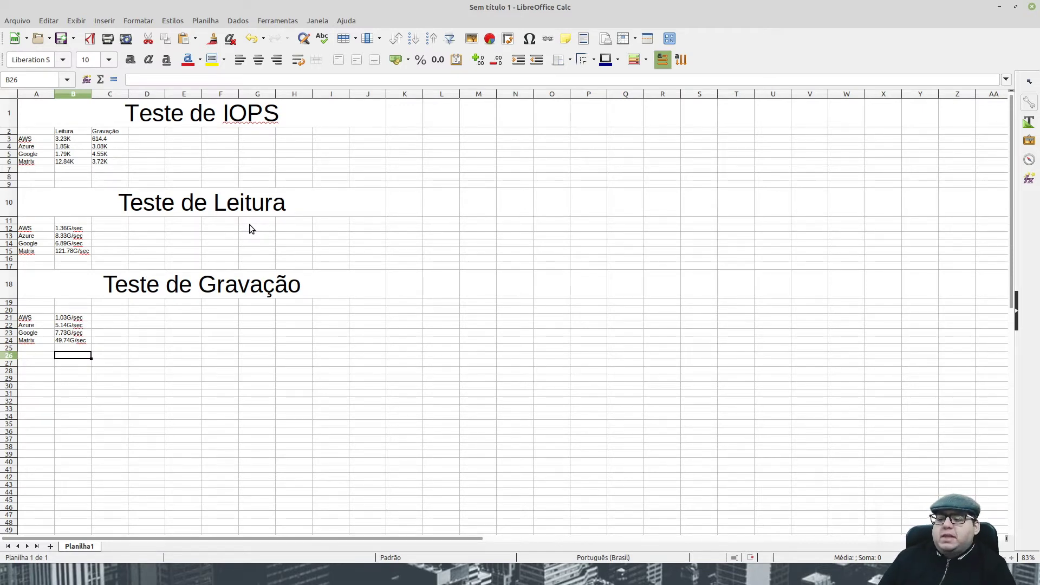
Step: Go back up to the Teste de IOPS table and examine Azure's Leitura result
key("Up")
key("Up")
key("Up")
key("Up")
key("Up")
key("Up")
key("Up")
key("Up")
key("Up")
key("Up")
key("Up")
key("Up")
key("Up")
key("Up")
key("Up")
key("Up")
key("Up")
key("Up")
key("Up")
key("Up")
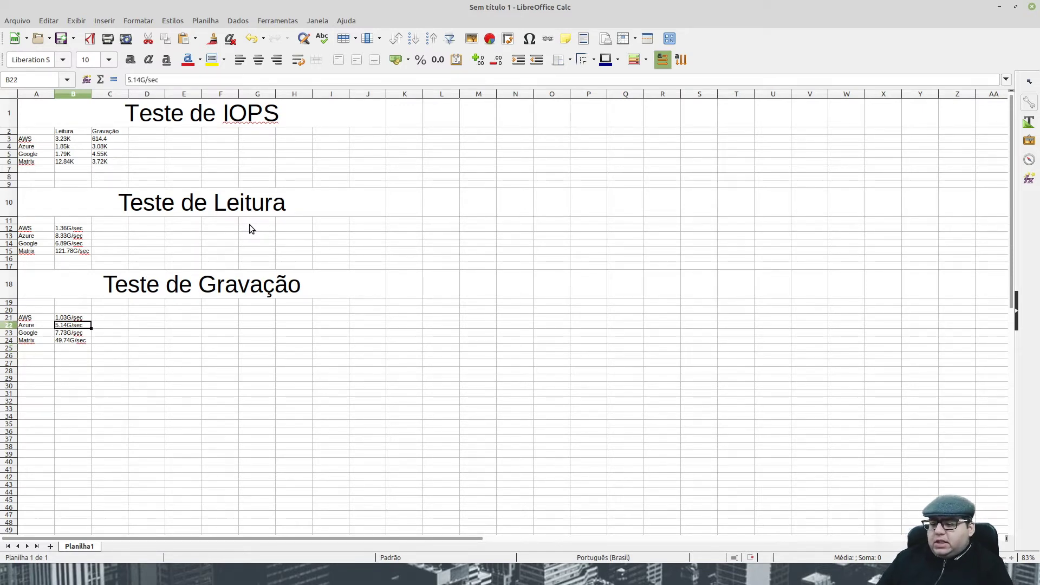
key("Down")
key("Down")
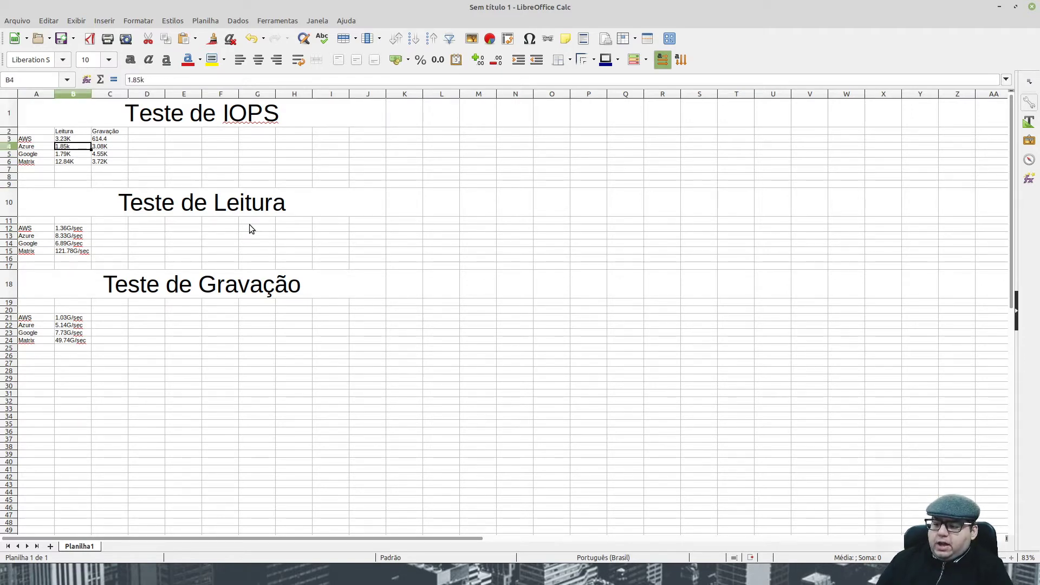
Step: Review the sheet from the Teste de IOPS heading down through the Teste de Leitura and Teste de Gravação results
key("Up")
key("Up")
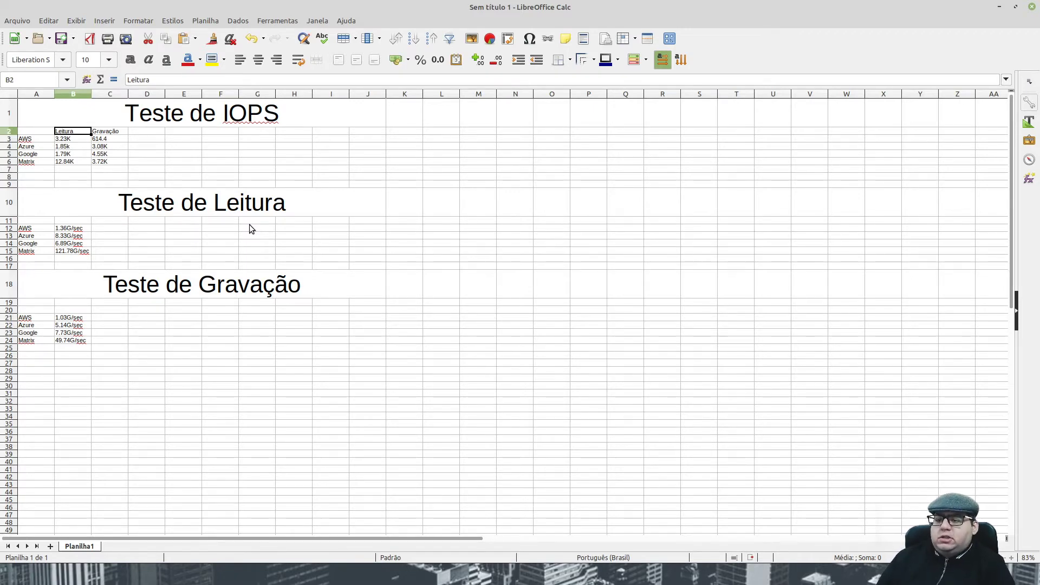
key("Up")
key("Down")
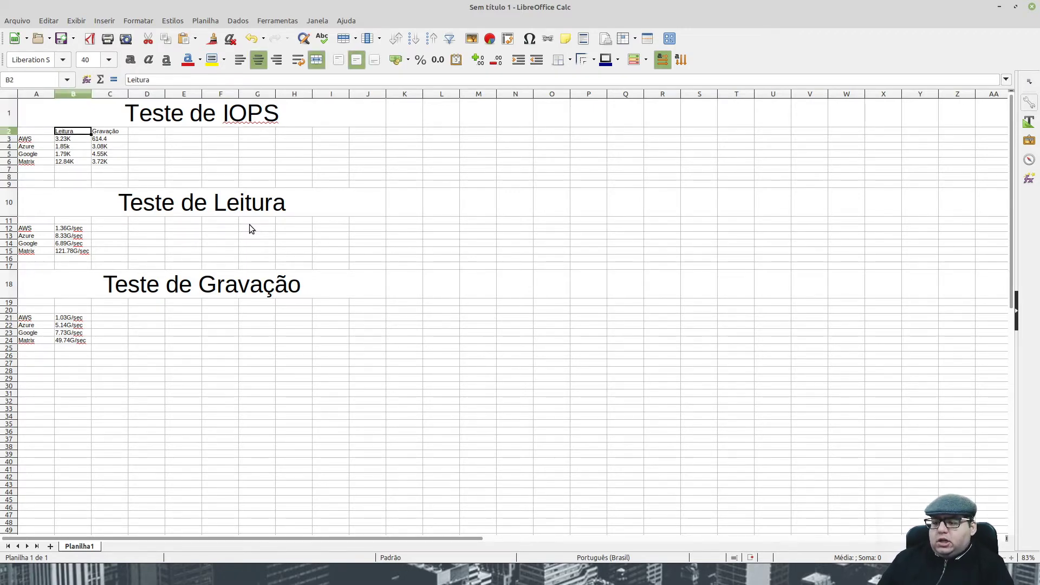
key("Down")
key("Down")
key("Down")
key("Down")
key("Down")
key("Down")
key("Down")
key("Down")
key("Down")
key("Down")
key("Down")
key("Down")
key("Down")
key("Down")
key("Down")
key("Down")
key("Down")
key("Down")
key("Down")
key("Down")
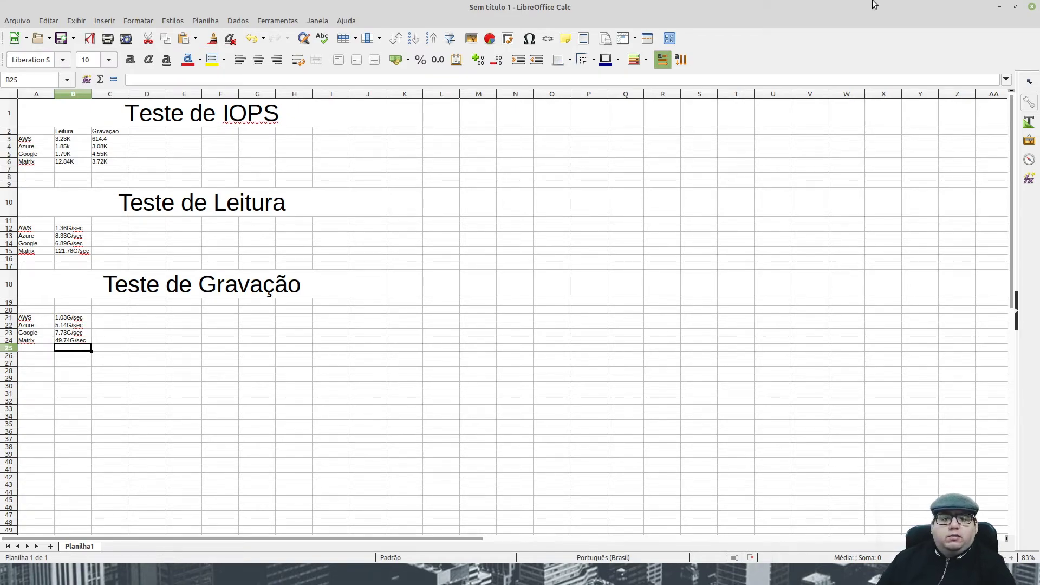
Step: Switch to Zabbix in Firefox and close the Azure, Google and Matrix graph pages, keeping only the AWS one open
left_click(998, 6)
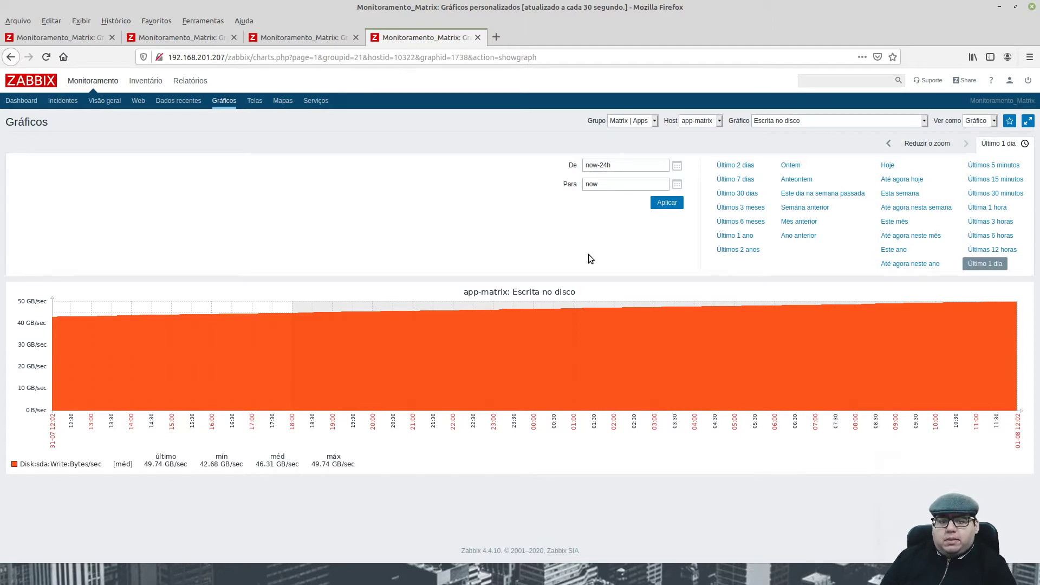
left_click(83, 39)
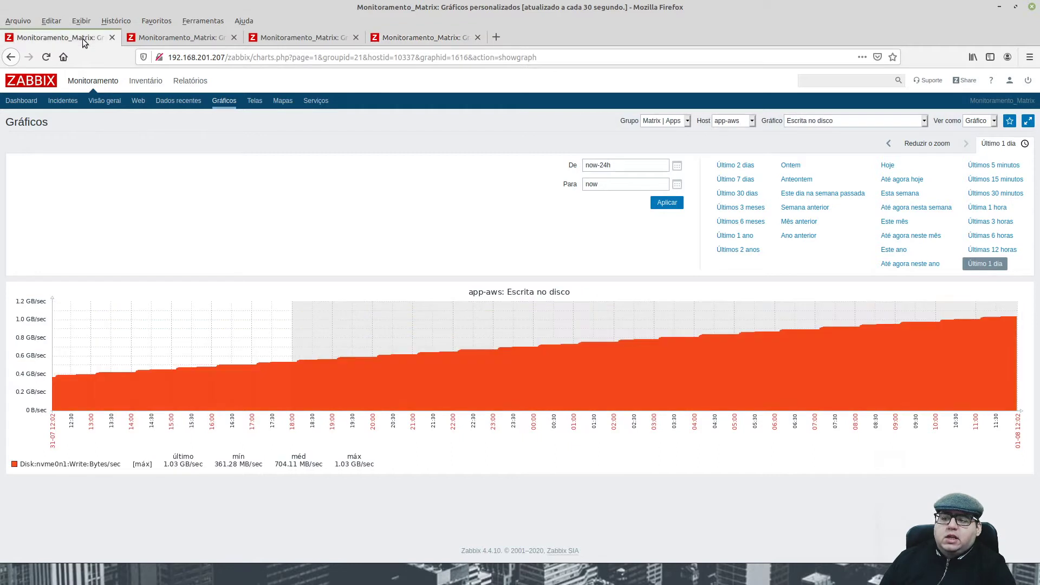
left_click(201, 43)
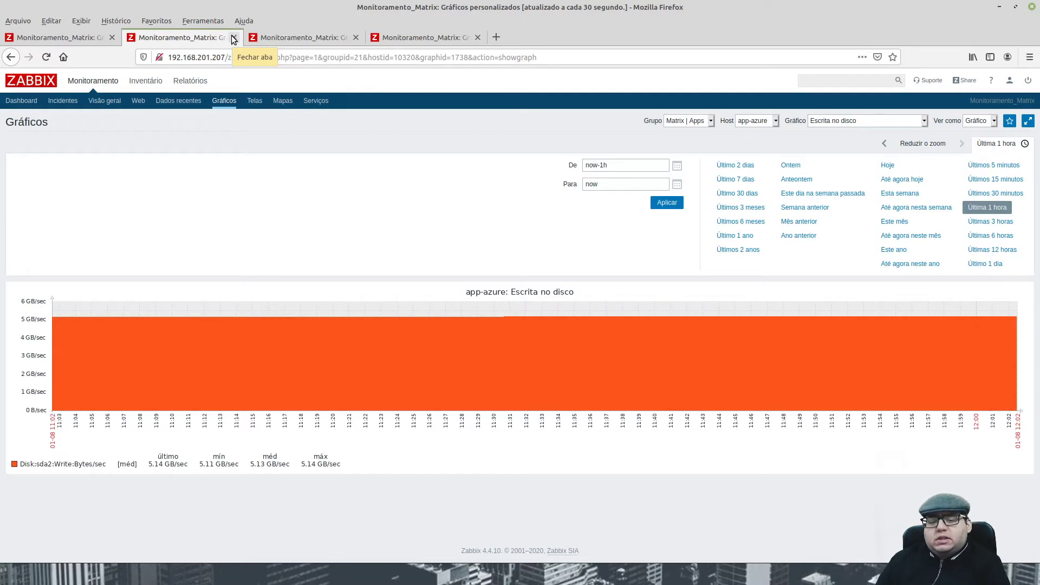
left_click(233, 38)
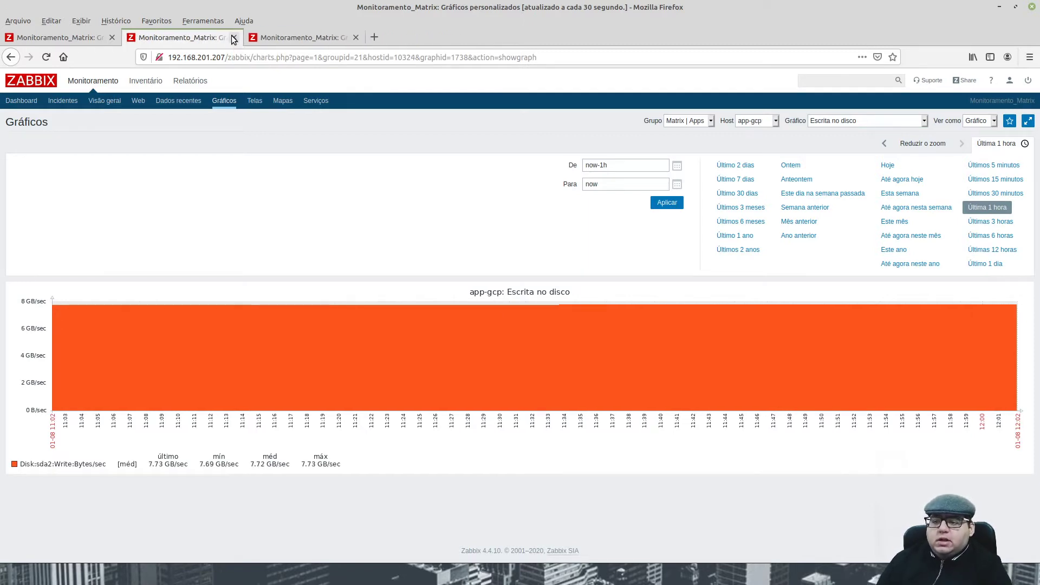
left_click(233, 37)
left_click(233, 37)
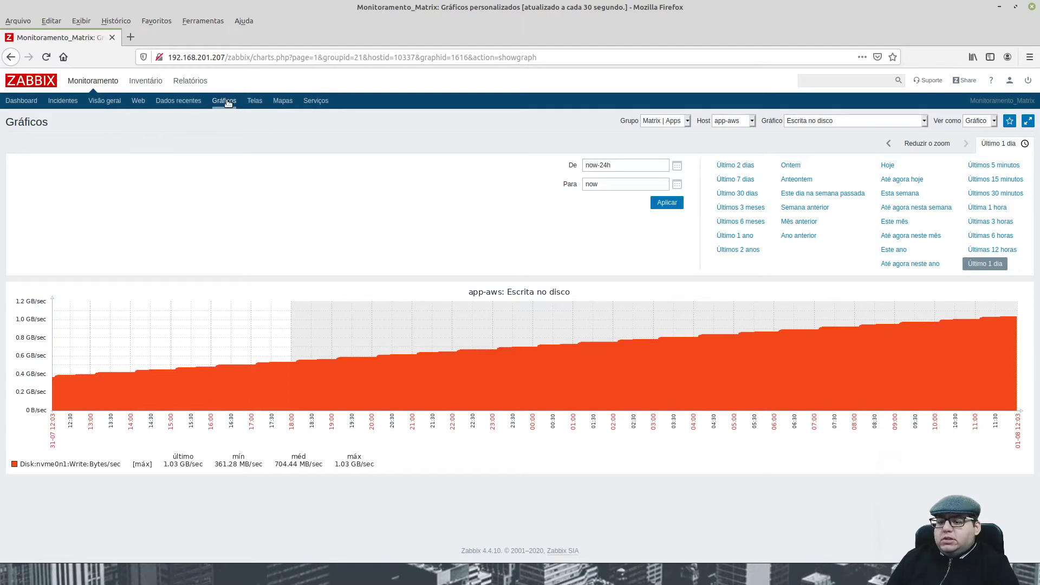
Step: Go to the list of Telas and open the AWS, Azure, Google and Matrix dashboard screens in separate browser tabs
left_click(252, 106)
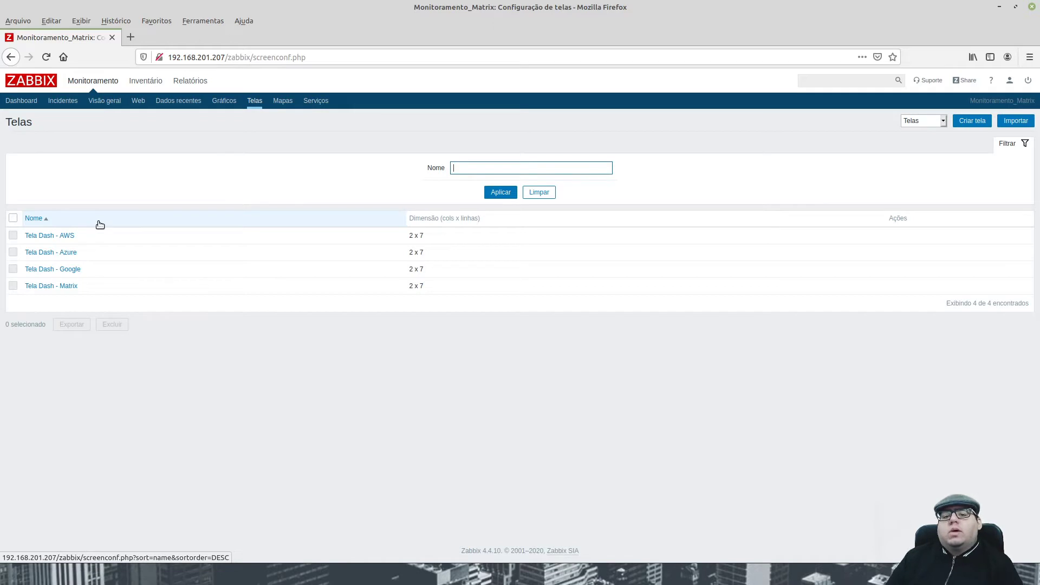
middle_click(65, 237)
middle_click(64, 252)
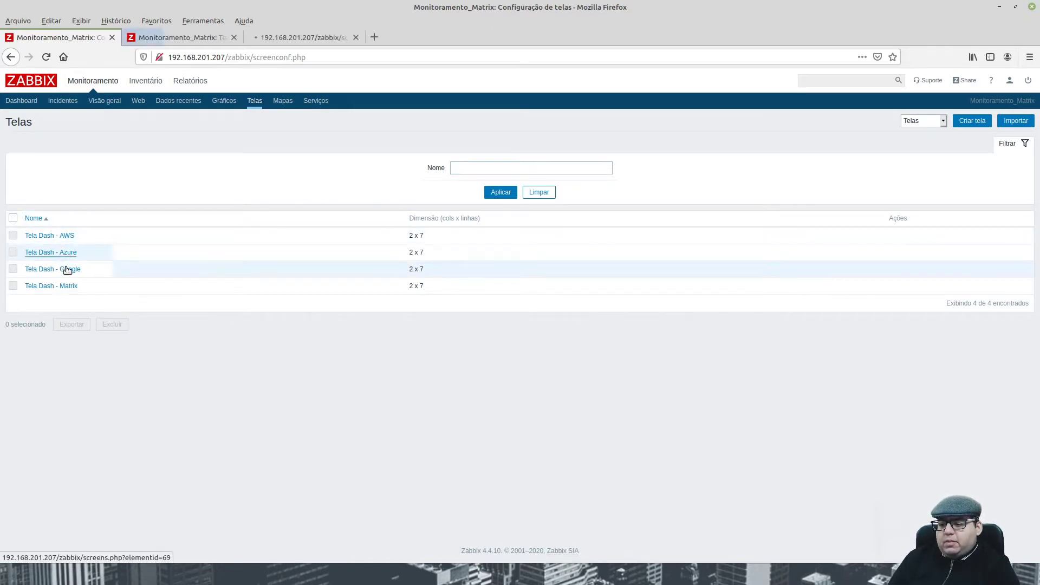
middle_click(69, 271)
middle_click(63, 287)
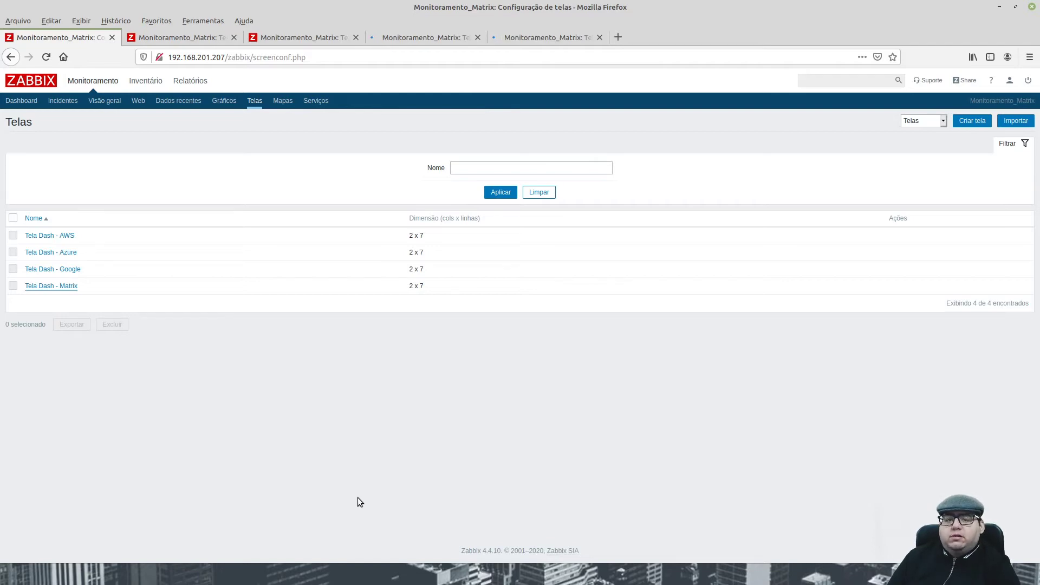
Step: Show Tela Dash - AWS for the last 1 day and examine its system load, CPU utilization and Apache graphs
key("ctrl+Tab")
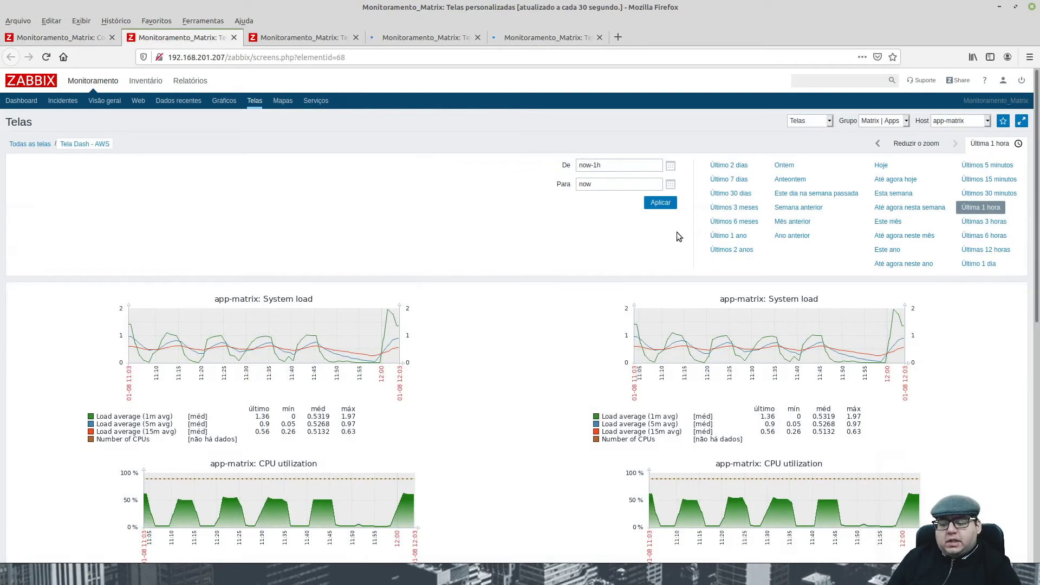
left_click(996, 265)
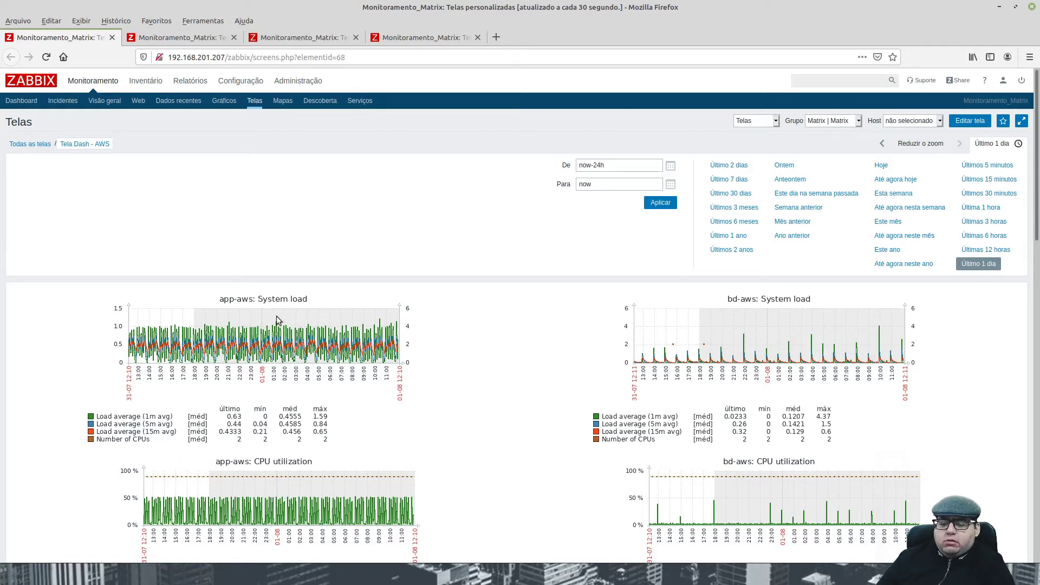
scroll(418, 324, "down", 2)
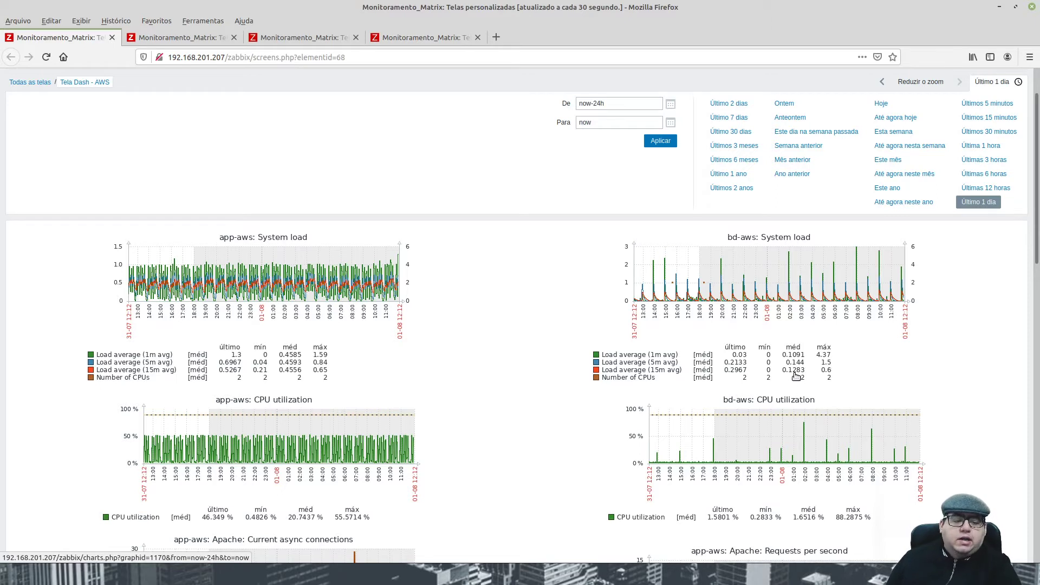
scroll(439, 344, "down", 3)
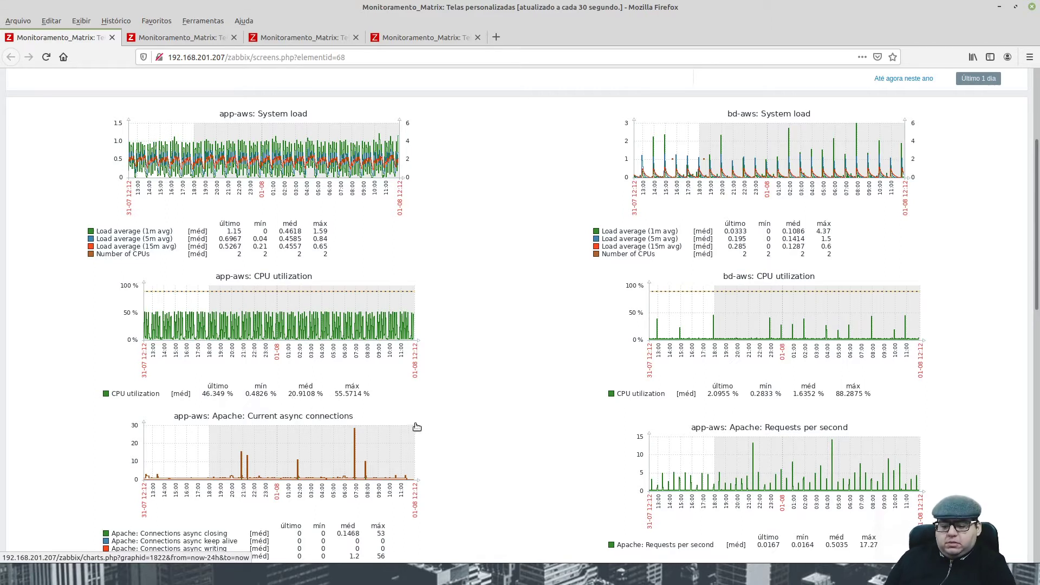
scroll(448, 428, "down", 3)
scroll(448, 424, "down", 3)
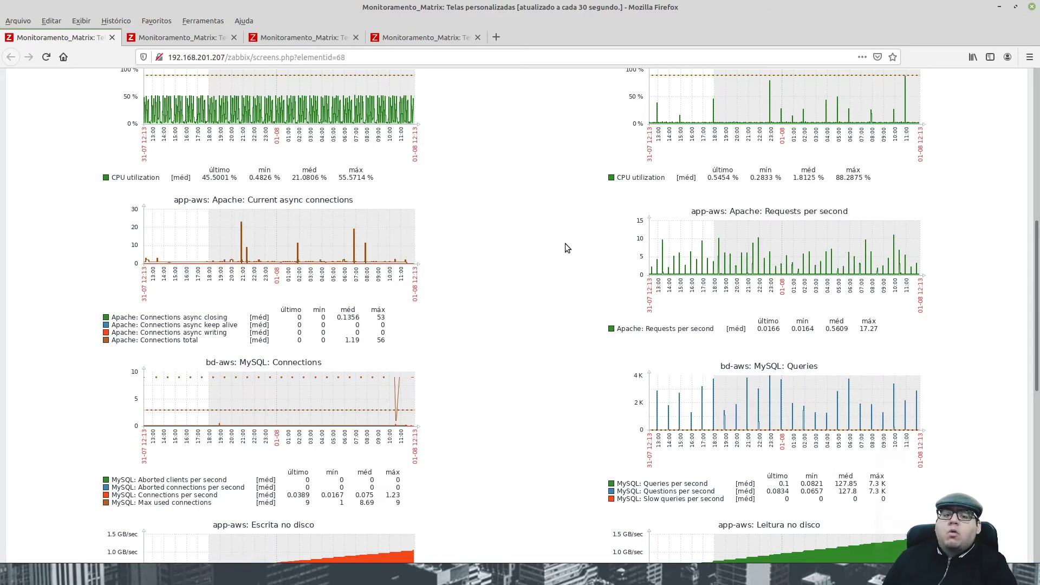
Step: Examine the AWS graphs for MySQL connections and queries, disk write and read, IOPS and Speedtest
scroll(575, 278, "down", 3)
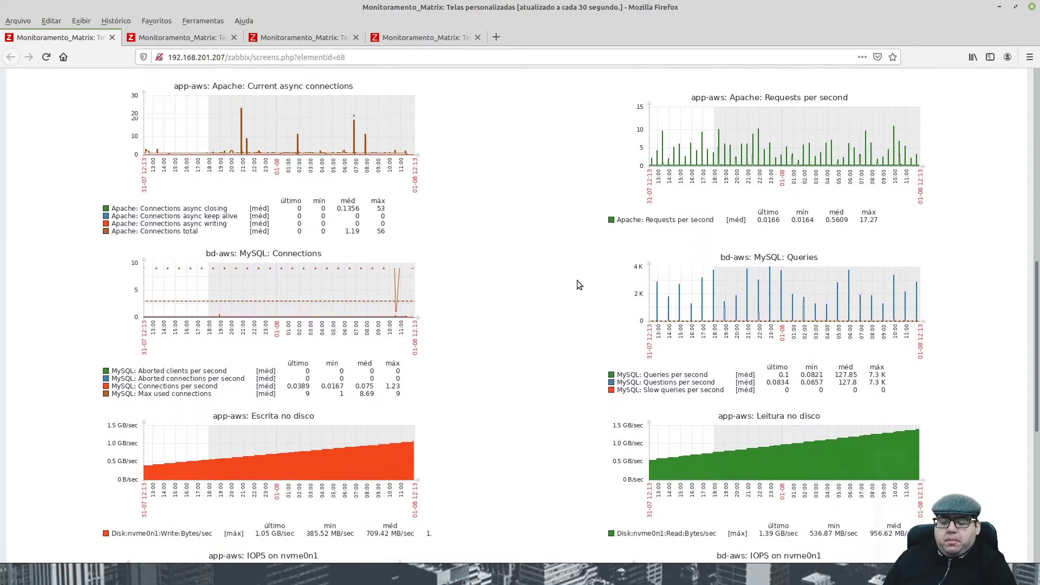
scroll(576, 281, "down", 1)
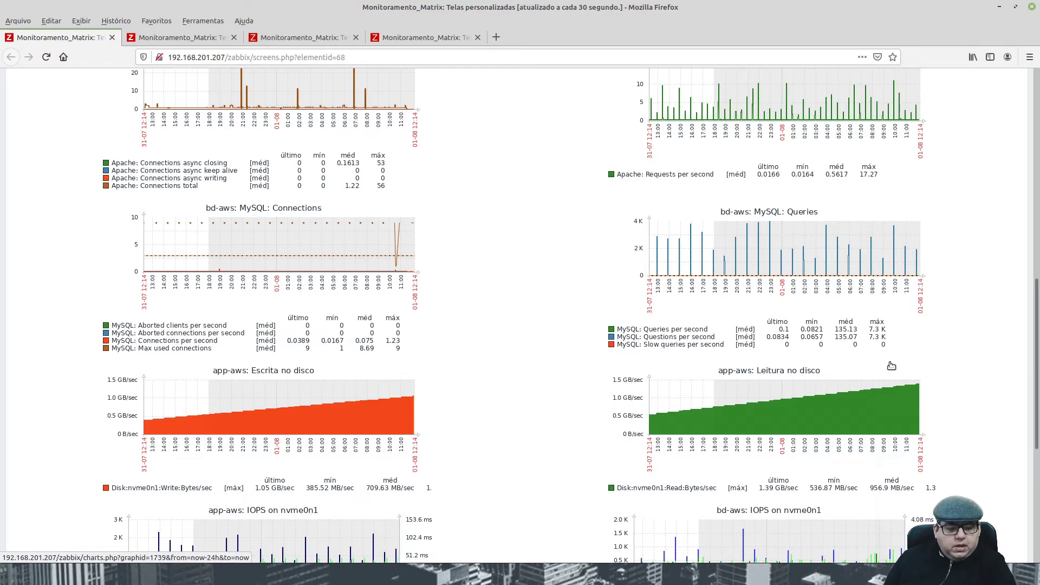
scroll(449, 377, "down", 3)
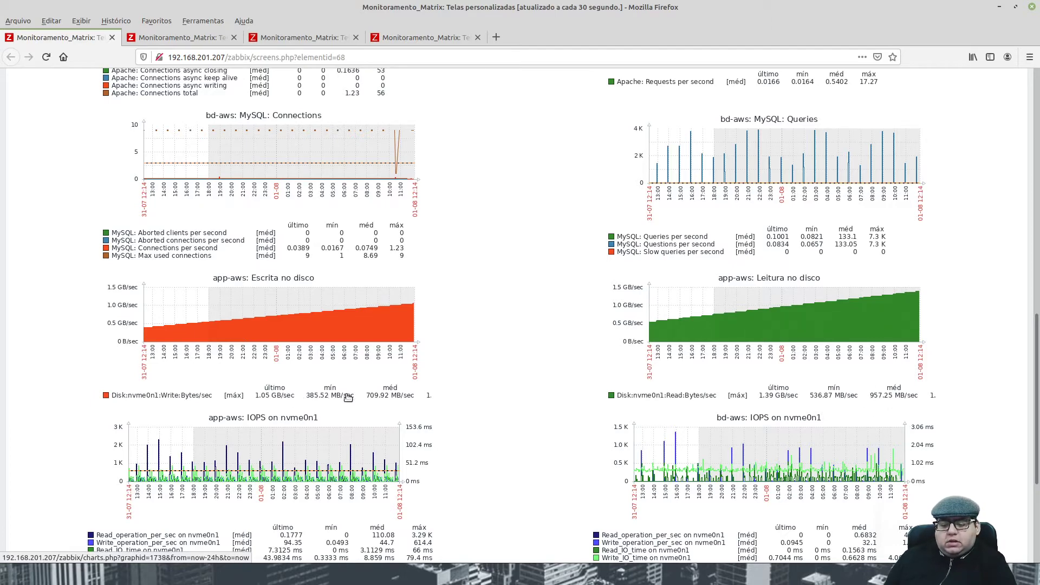
scroll(487, 396, "down", 2)
scroll(486, 396, "down", 3)
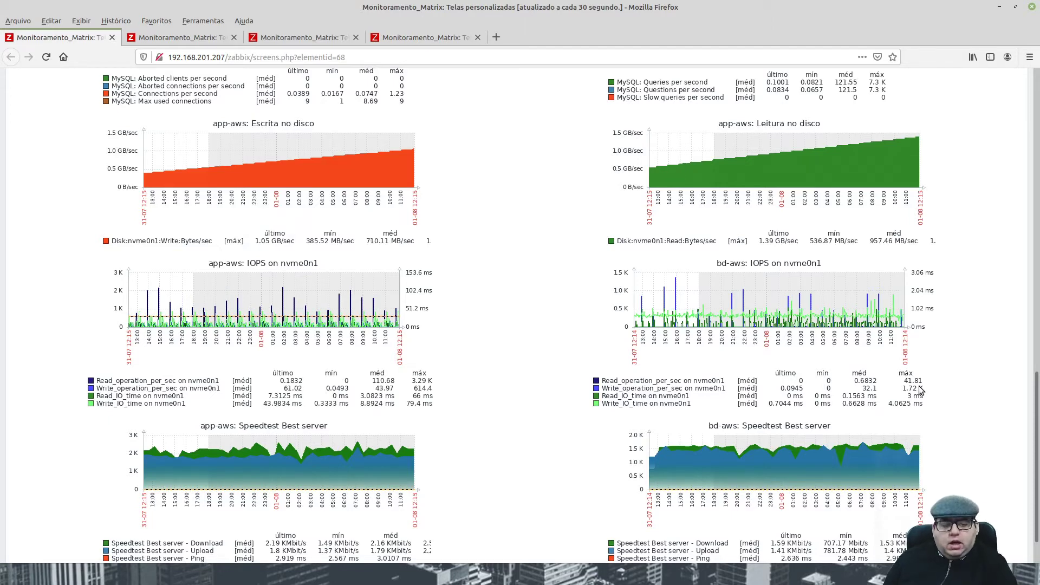
scroll(812, 388, "down", 1)
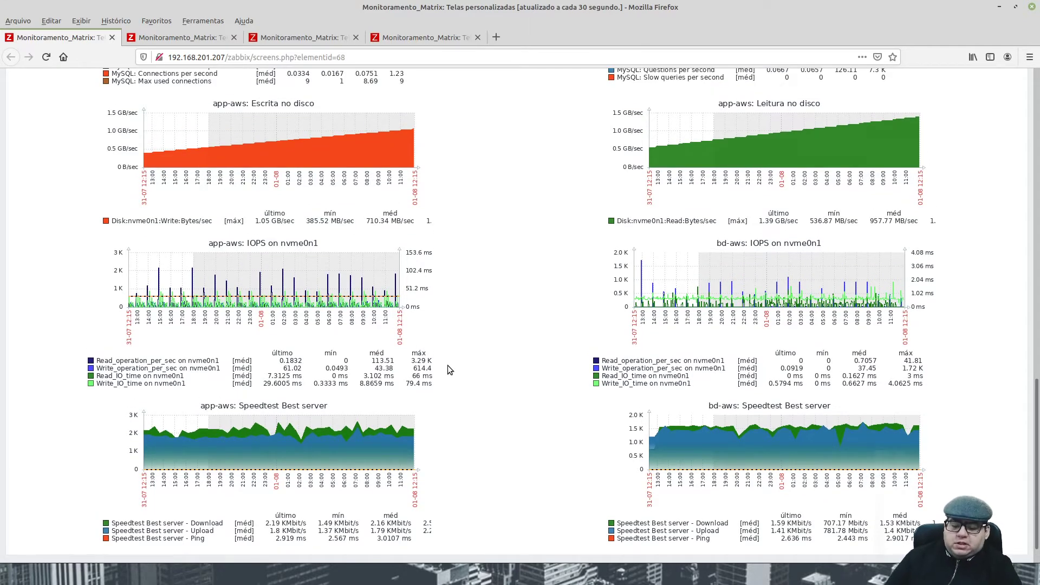
scroll(498, 401, "down", 1)
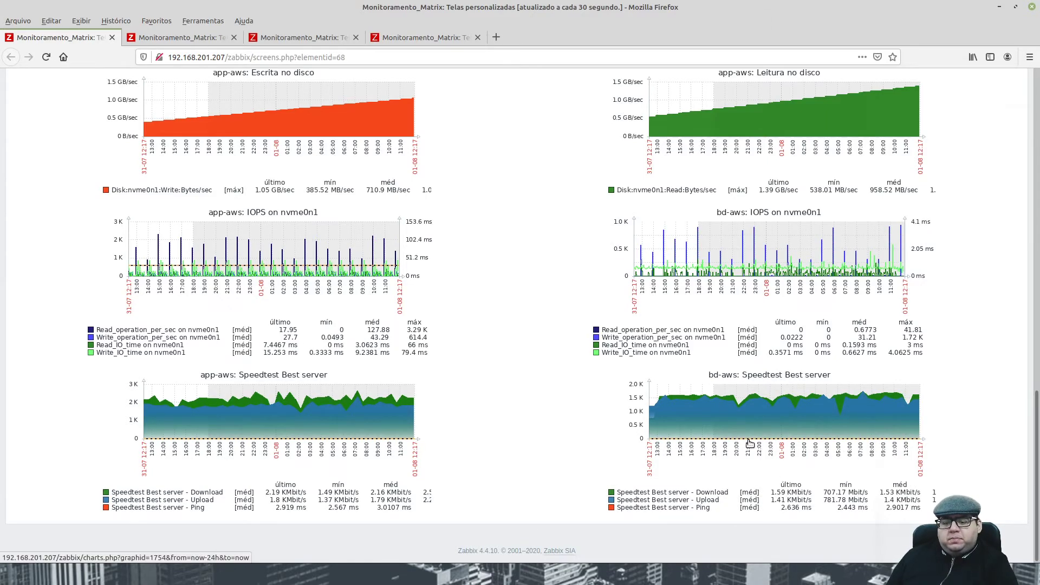
Step: Switch to the Azure screen and examine its graphs from system load and CPU utilization down to disk IOPS
key("ctrl+Tab")
scroll(463, 267, "down", 3)
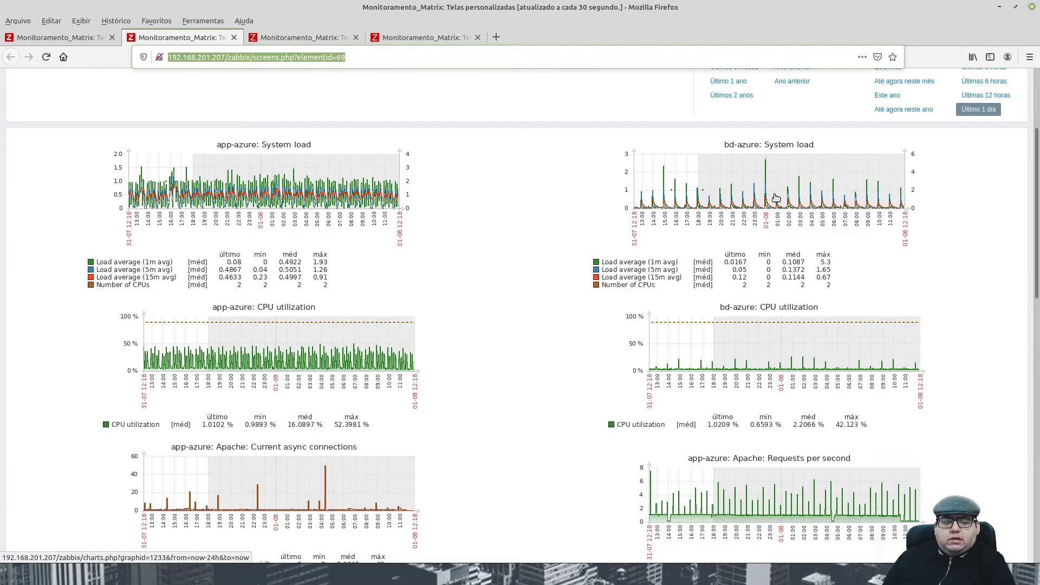
scroll(476, 281, "down", 2)
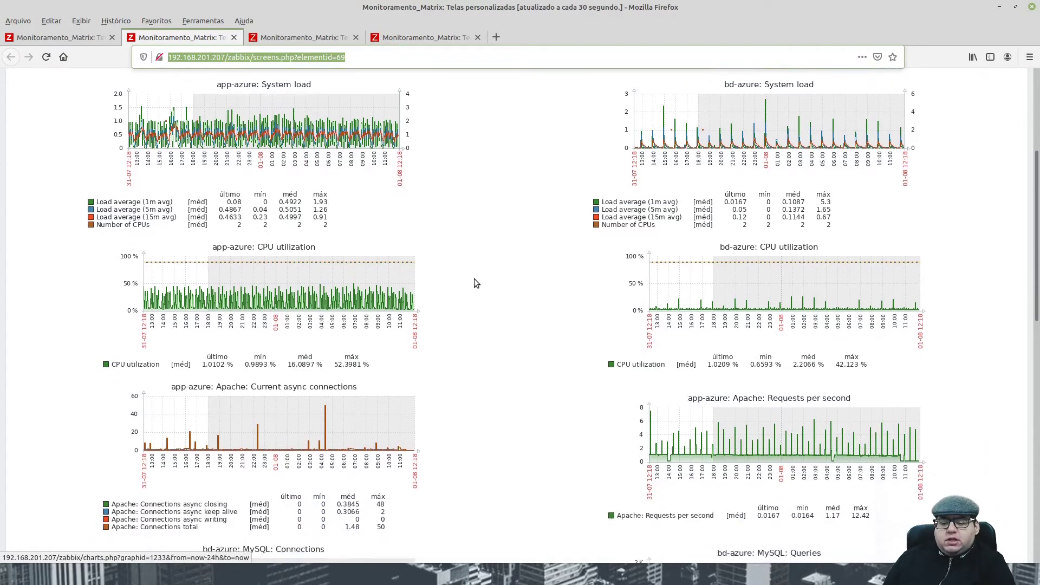
scroll(471, 384, "down", 3)
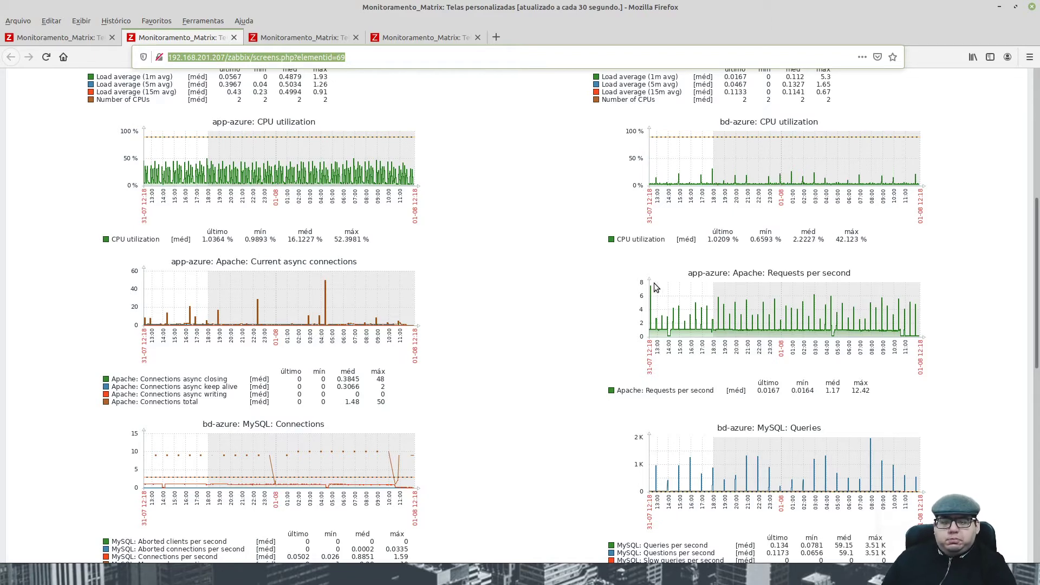
scroll(551, 317, "down", 3)
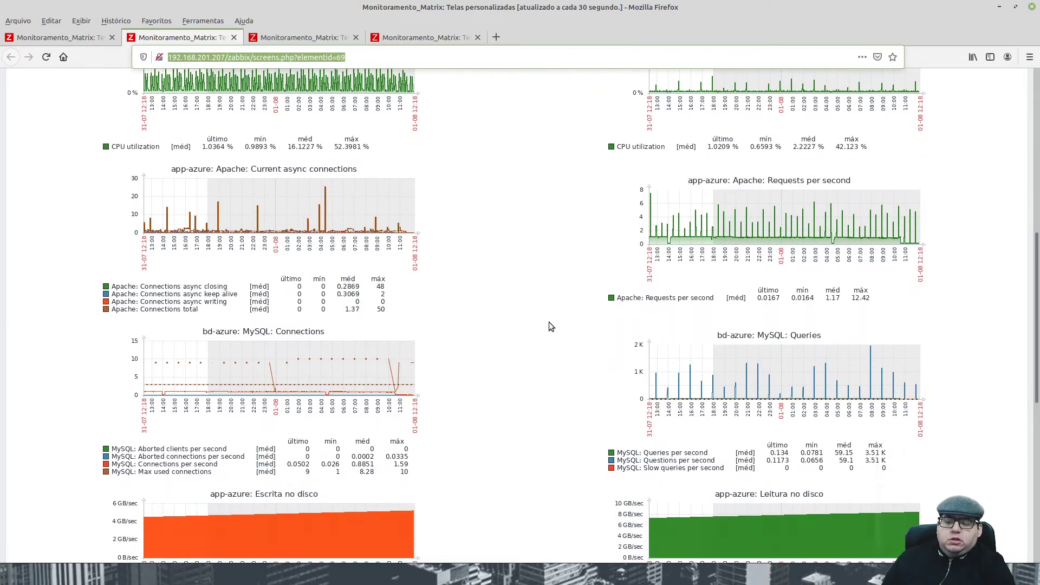
scroll(545, 339, "down", 2)
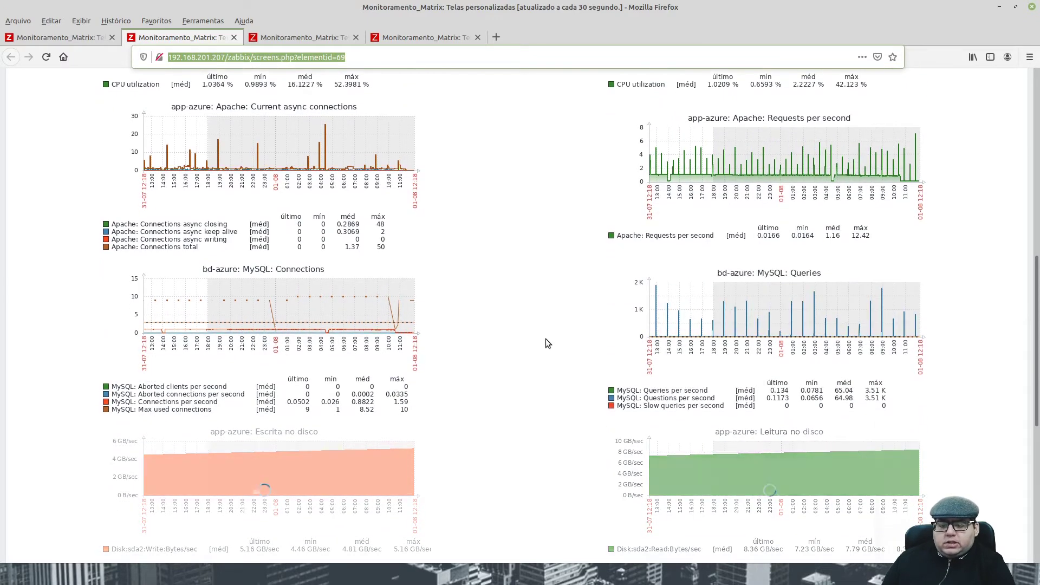
scroll(545, 339, "down", 3)
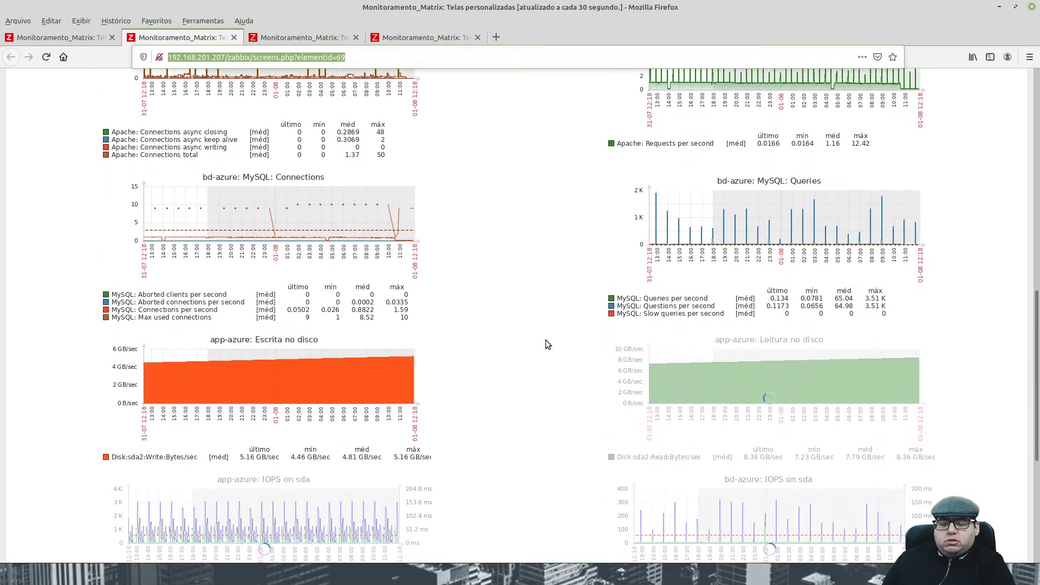
scroll(545, 340, "down", 3)
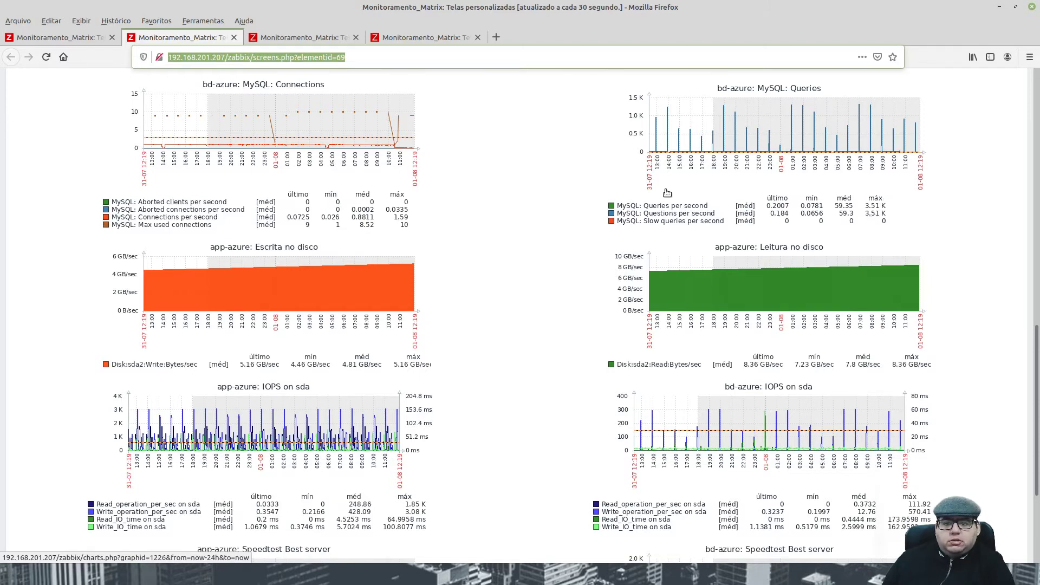
Step: Compare the MySQL connections and queries graphs of bd-aws with those of bd-azure
left_click(60, 37)
scroll(522, 430, "up", 1)
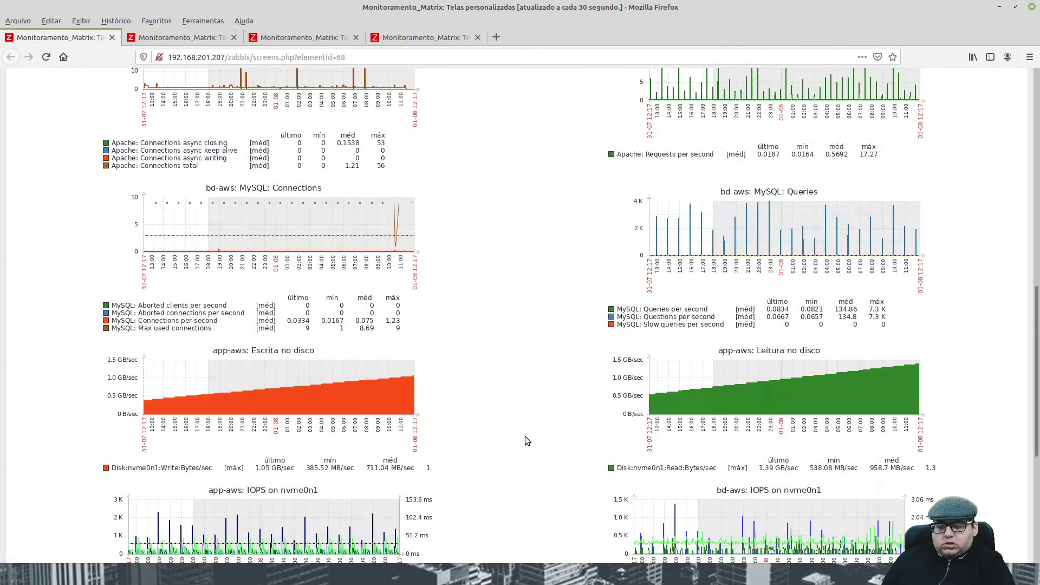
scroll(525, 437, "up", 2)
scroll(525, 437, "down", 4)
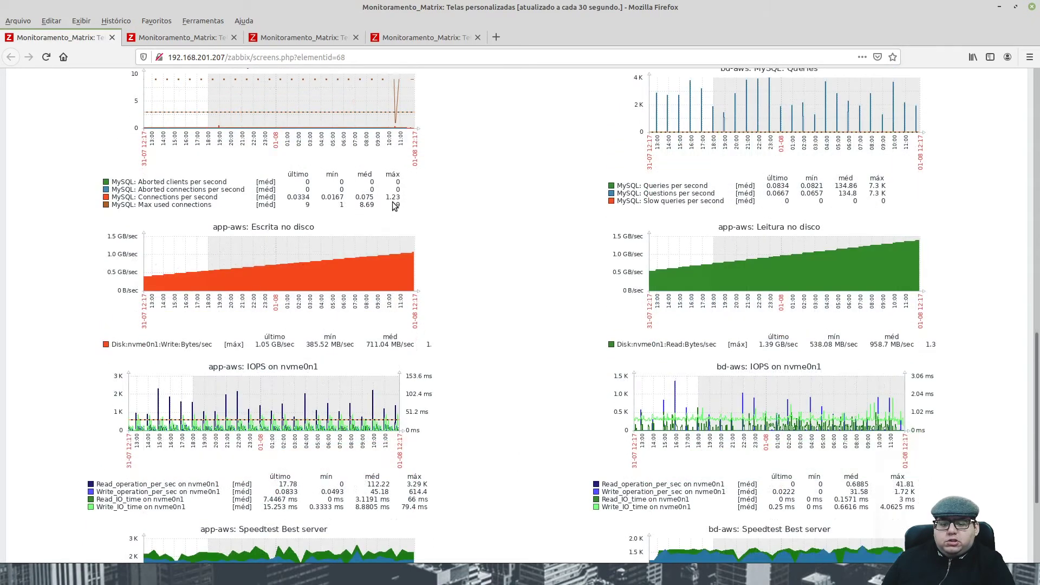
left_click(182, 38)
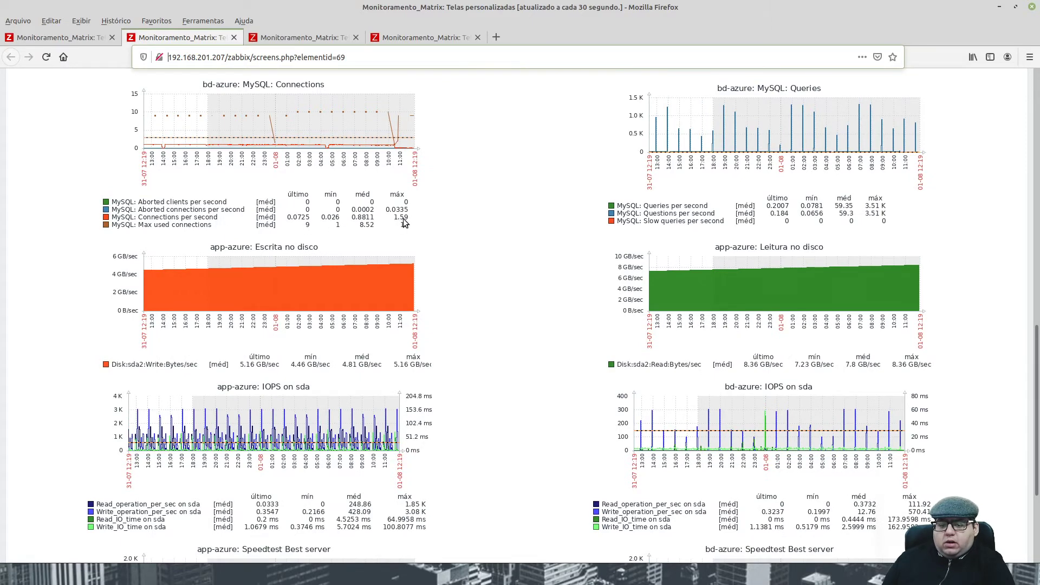
key("ctrl+Page_Up")
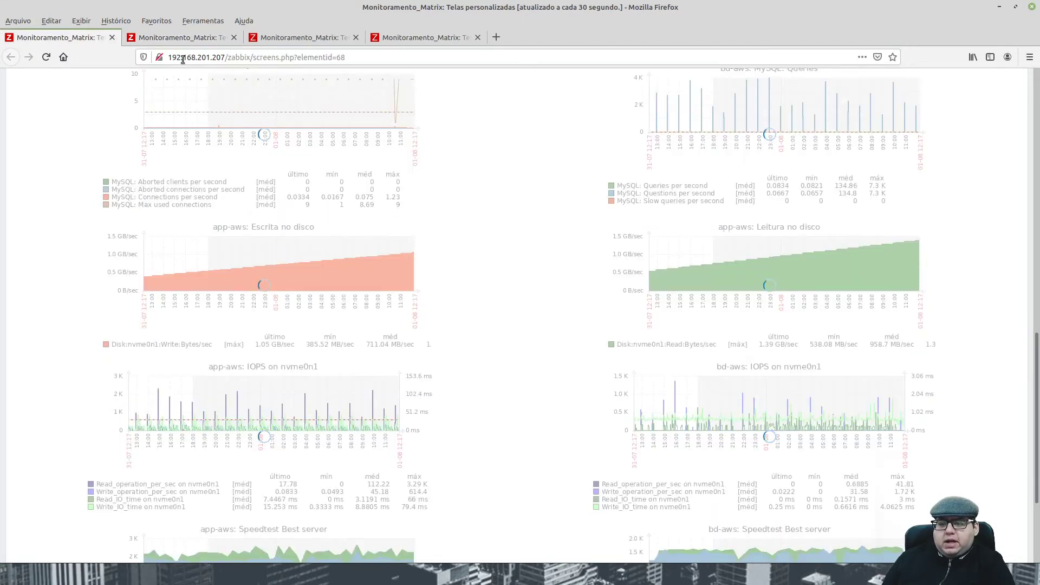
key("ctrl+Page_Down")
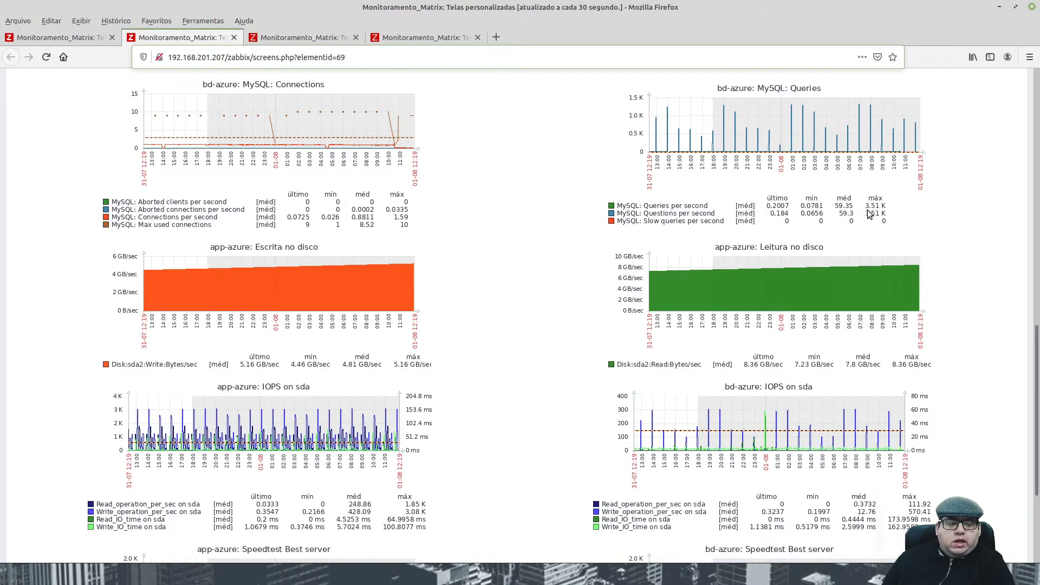
left_click(64, 35)
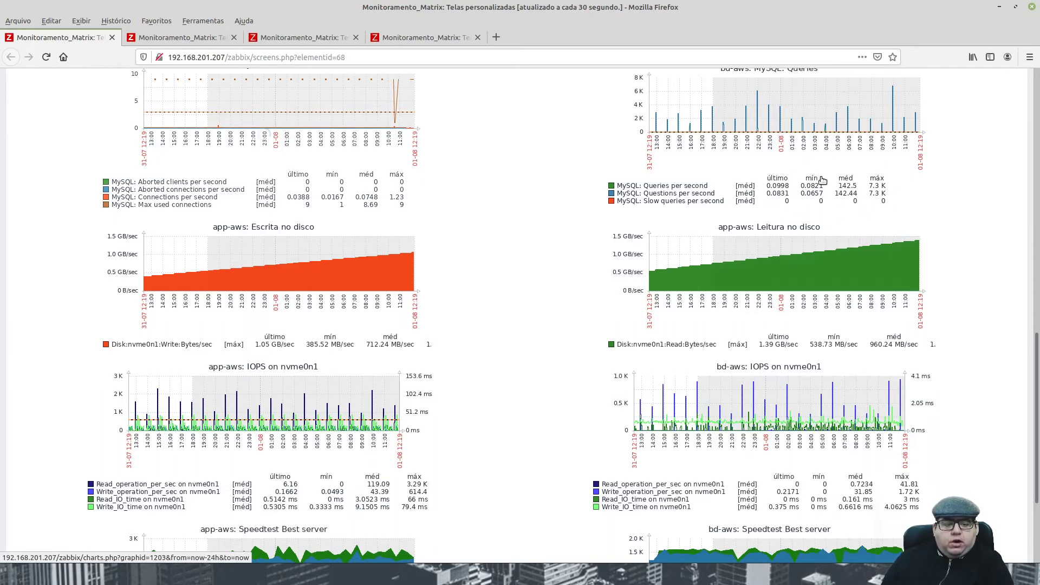
Step: Compare the MySQL queries, disk write, disk read and IOPS graphs on the AWS and Azure screens
left_click(196, 38)
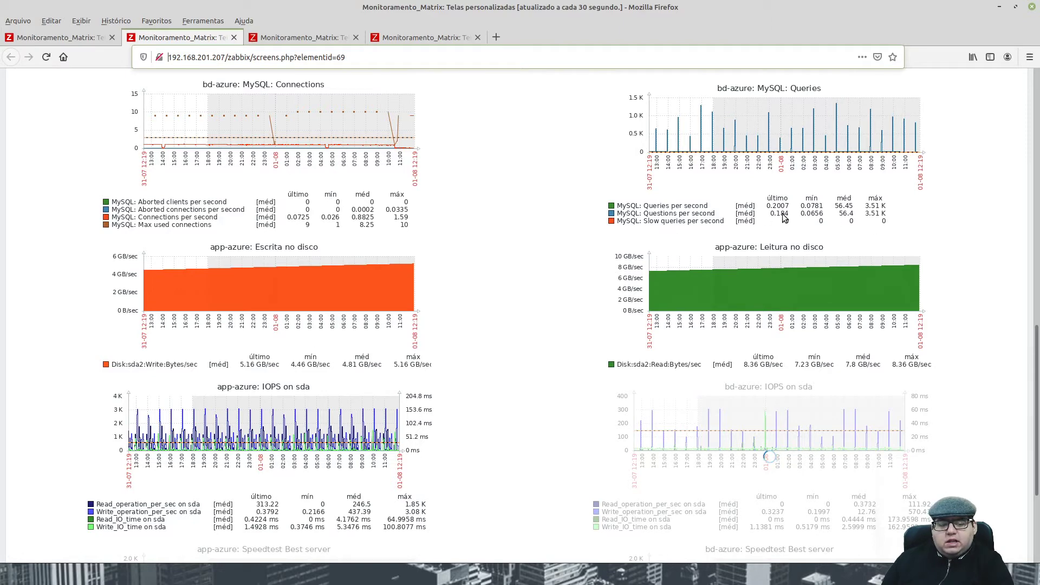
left_click(77, 38)
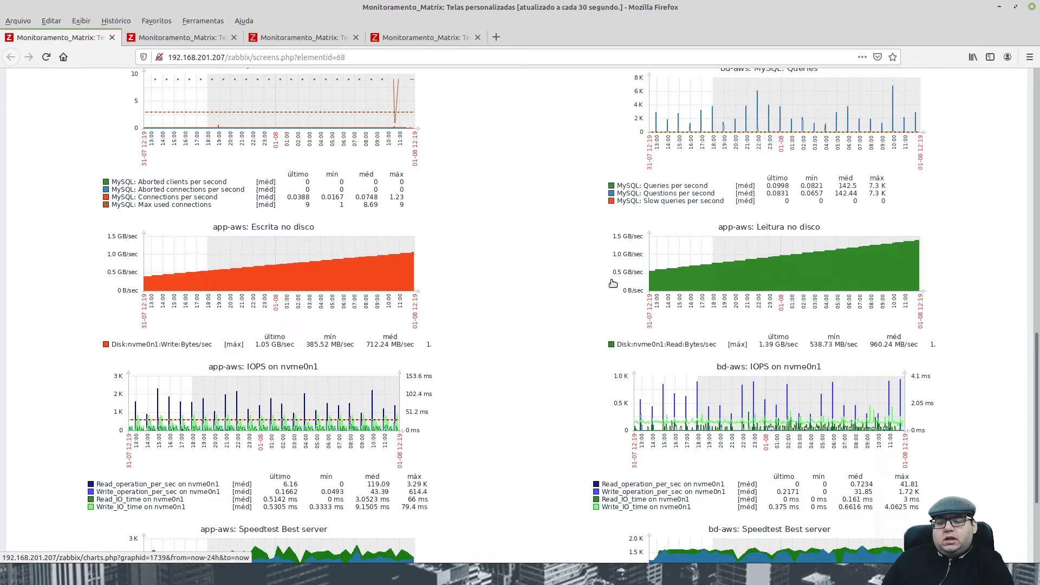
left_click(183, 37)
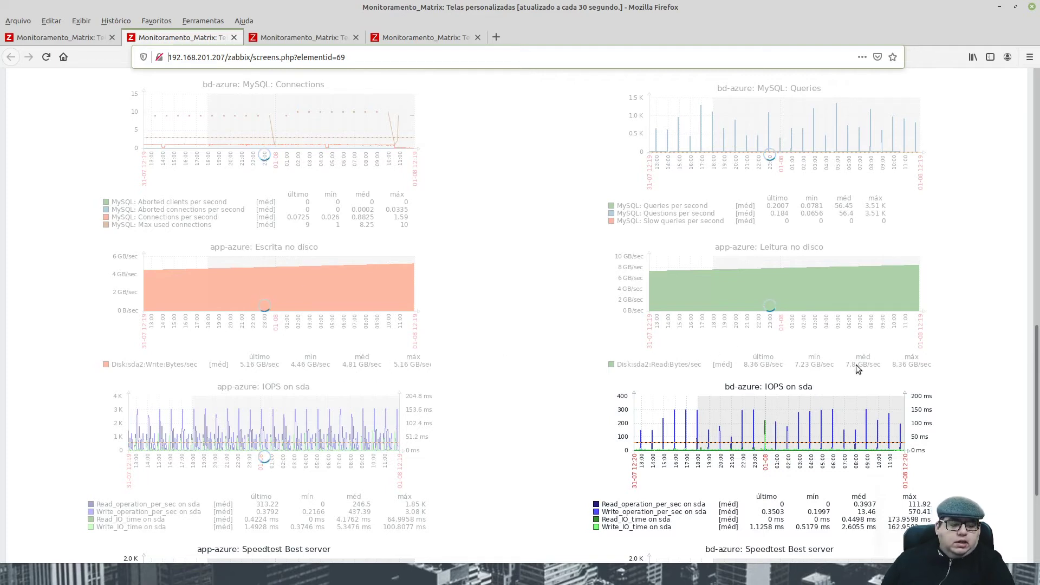
left_click(78, 38)
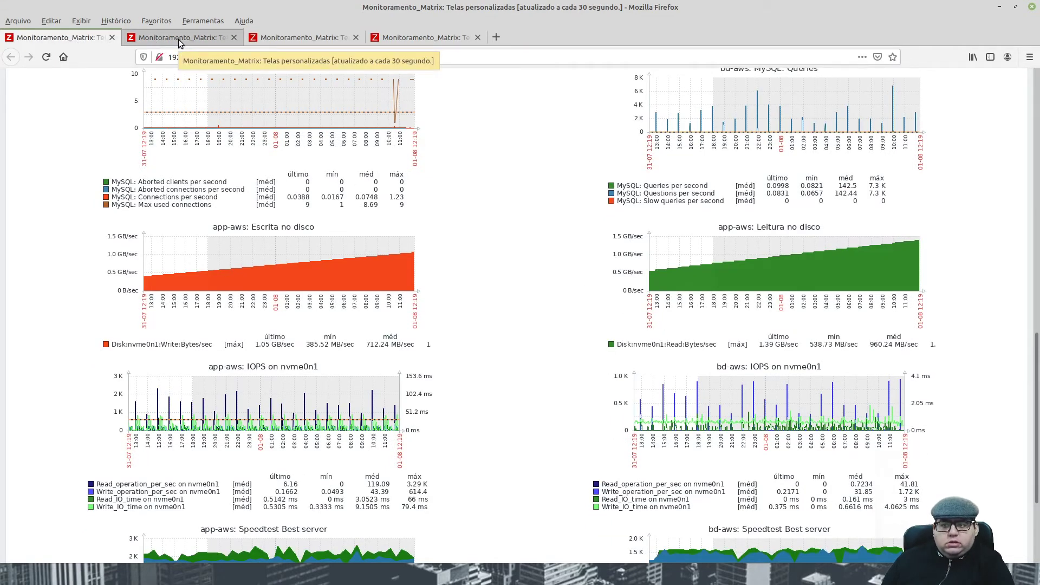
left_click(205, 40)
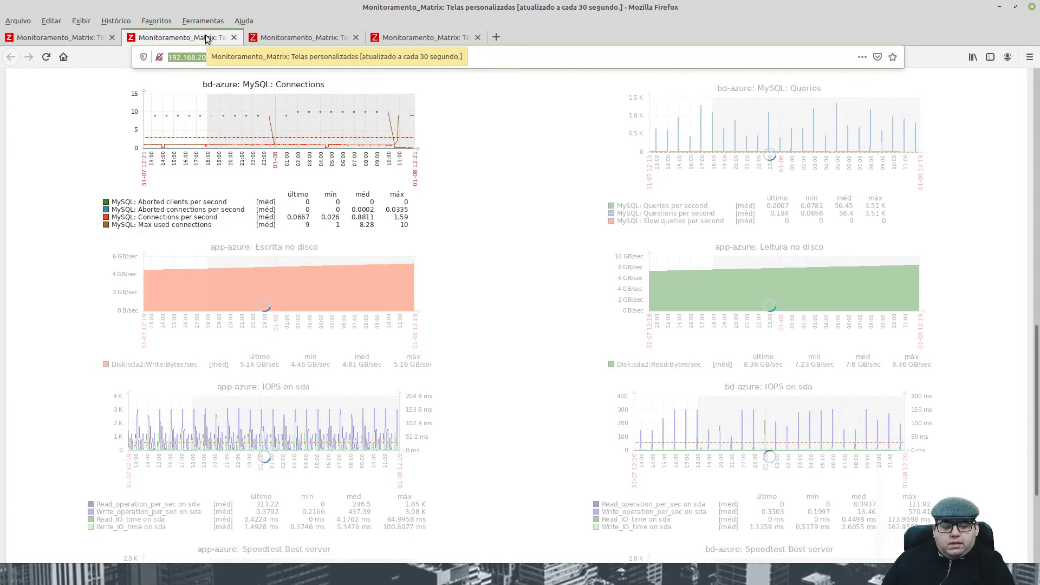
Step: Switch to Tela Dash - Google and examine its MySQL, disk write, disk read and IOPS graphs
left_click(306, 39)
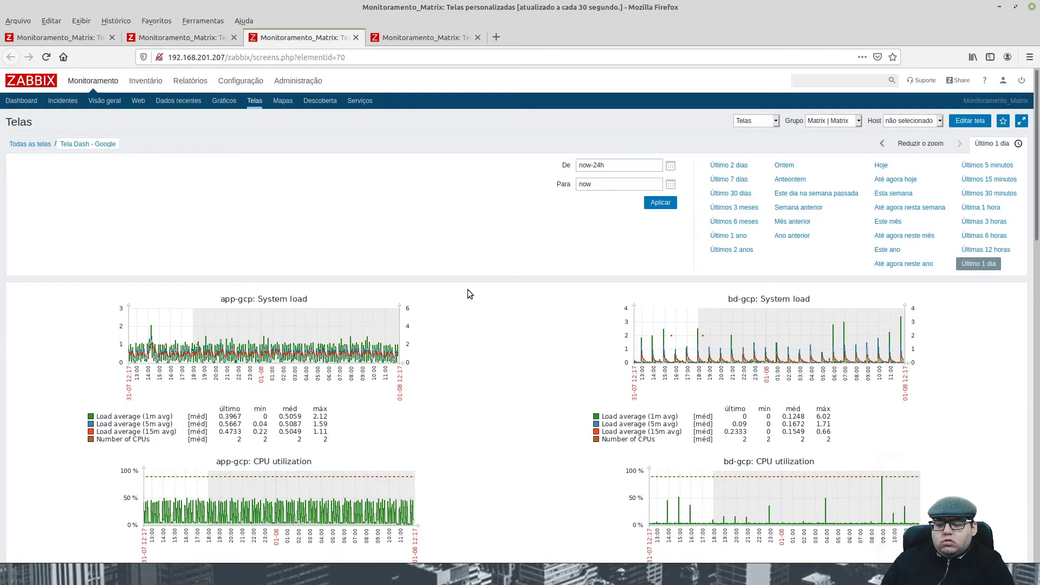
scroll(470, 295, "down", 5)
scroll(470, 293, "down", 5)
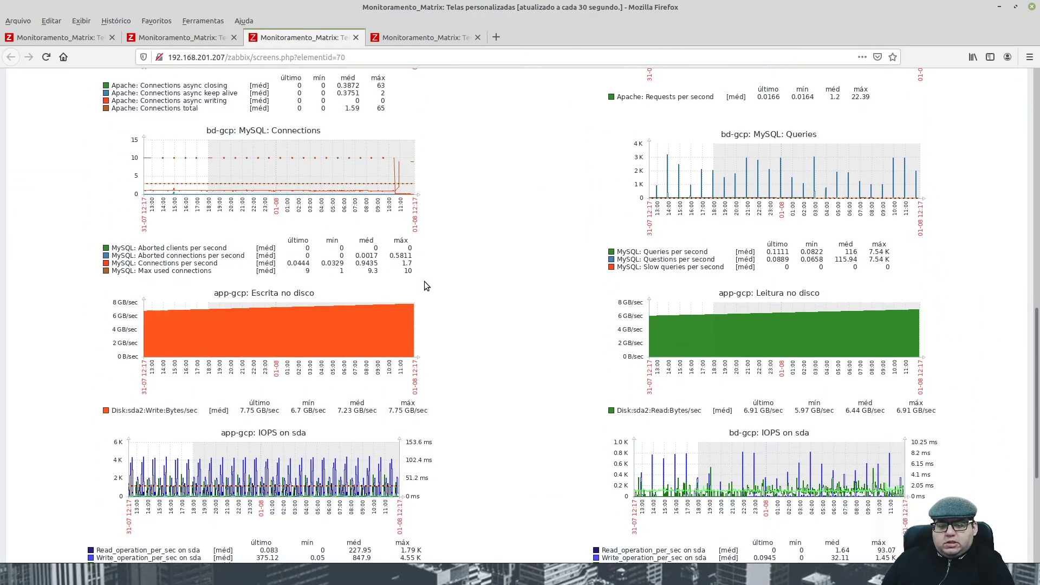
scroll(444, 277, "down", 1)
scroll(463, 267, "up", 2)
scroll(449, 210, "down", 1)
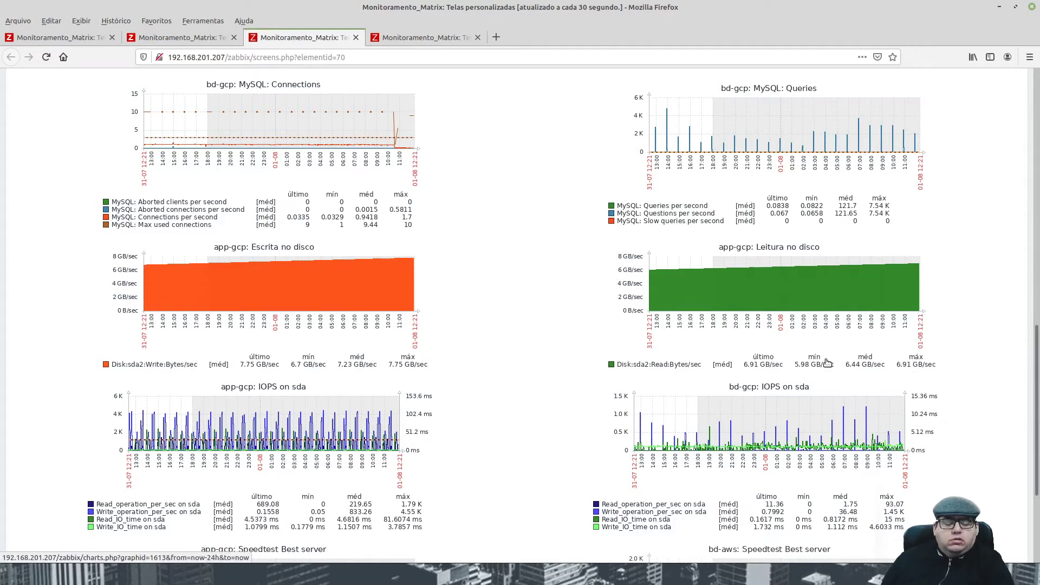
Step: Switch to the Matrix screen and examine its MySQL, disk, IOPS and Speedtest graphs
left_click(377, 38)
scroll(442, 387, "down", 5)
scroll(441, 394, "down", 10)
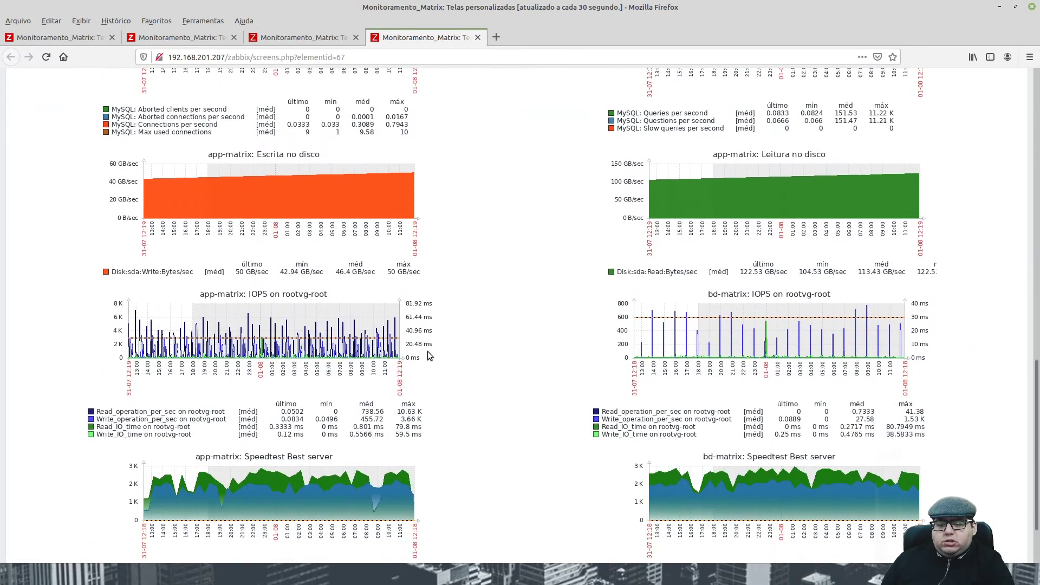
scroll(427, 356, "up", 1)
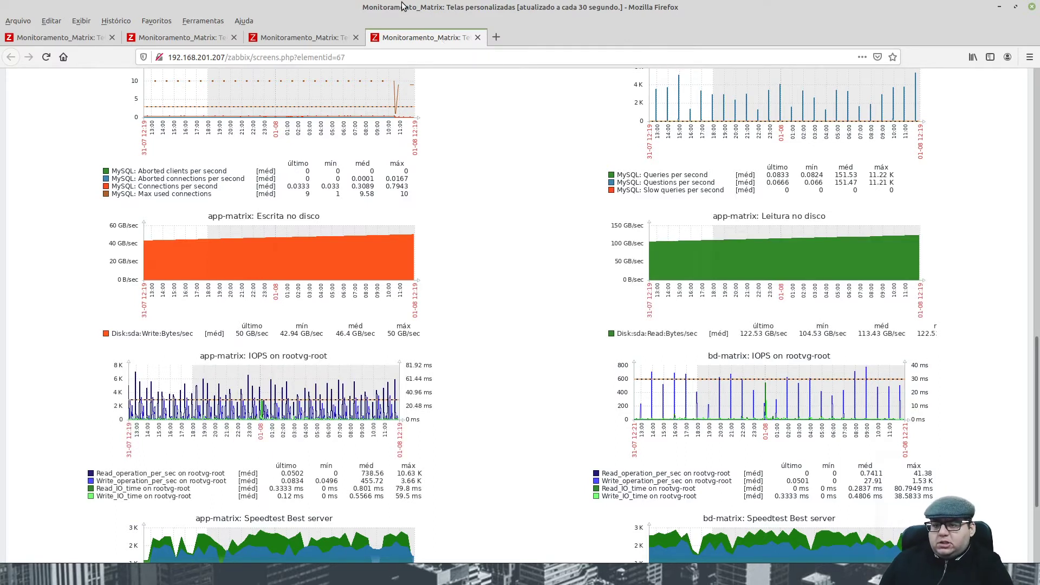
scroll(441, 320, "down", 3)
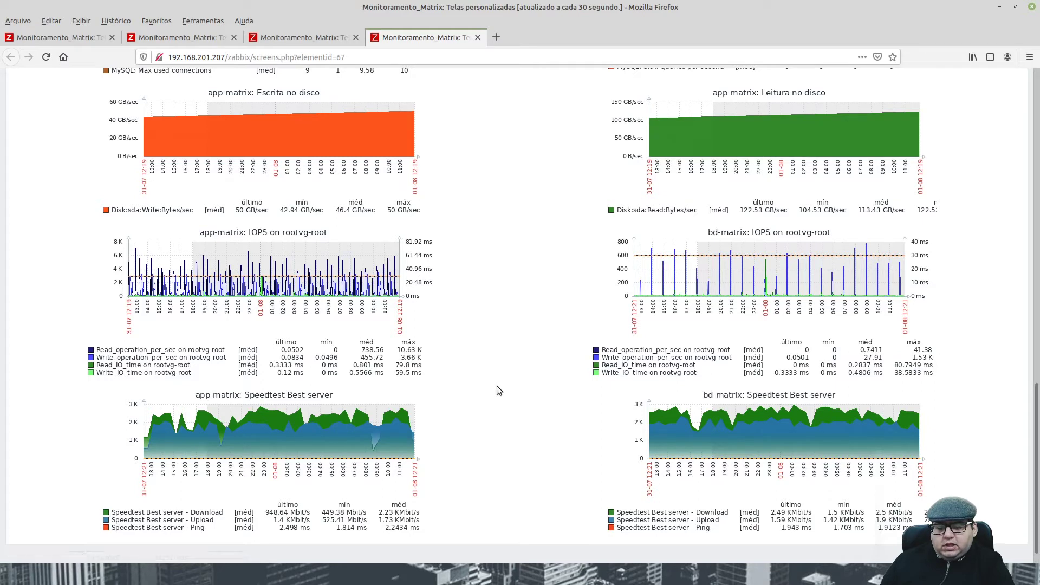
scroll(498, 391, "down", 1)
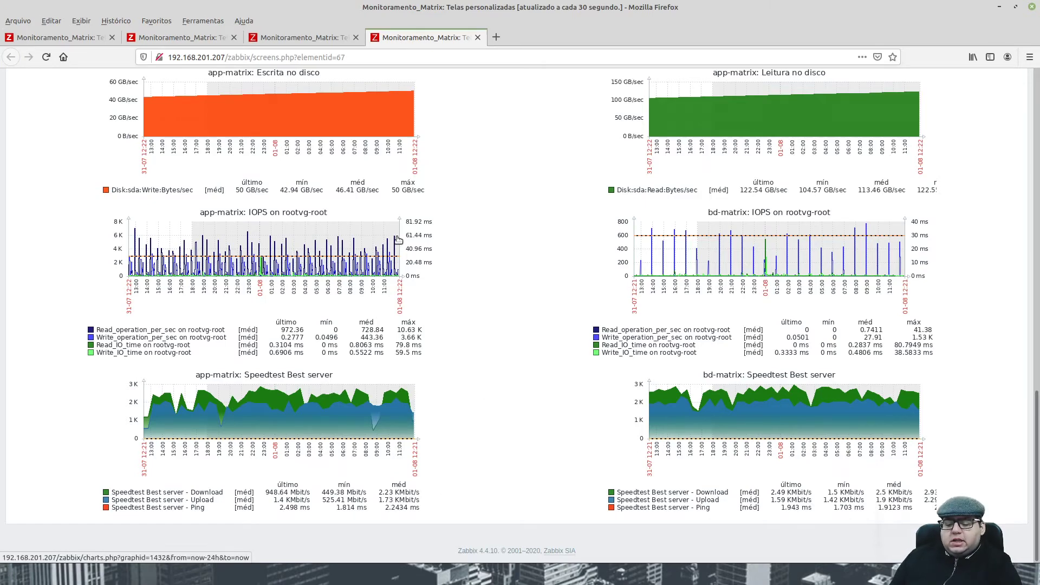
Step: Examine the Speedtest graphs on the Google and Azure screens and return to the start of Tela Dash - AWS
left_click(325, 37)
scroll(536, 453, "down", 3)
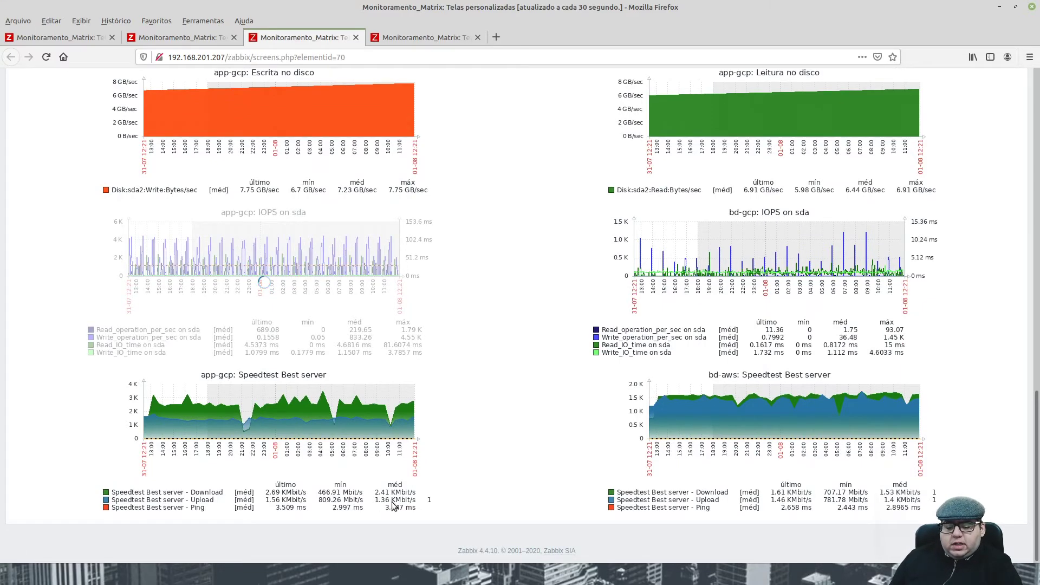
key("ctrl+Page_Up")
scroll(462, 457, "down", 3)
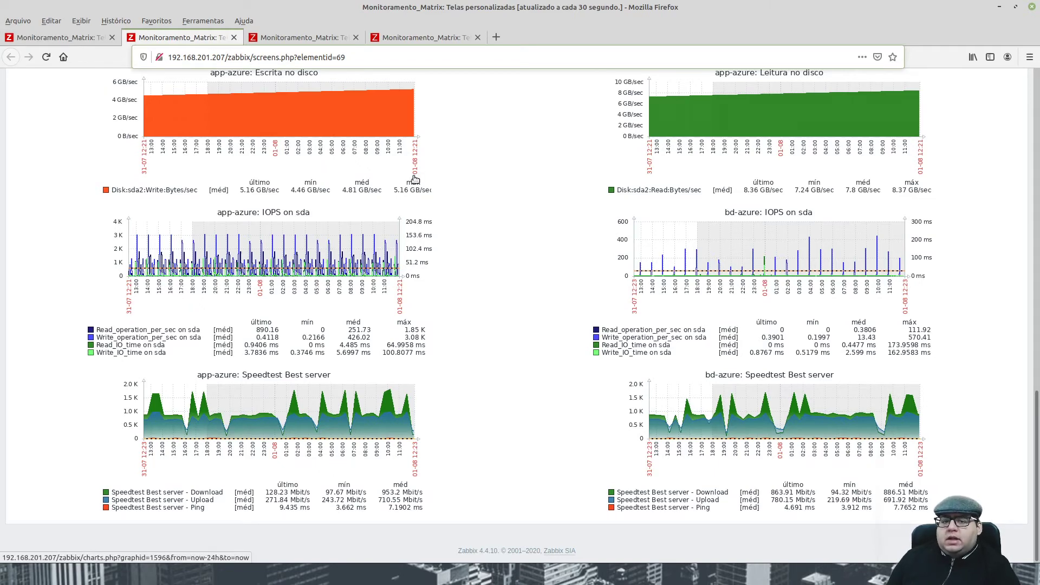
left_click(92, 40)
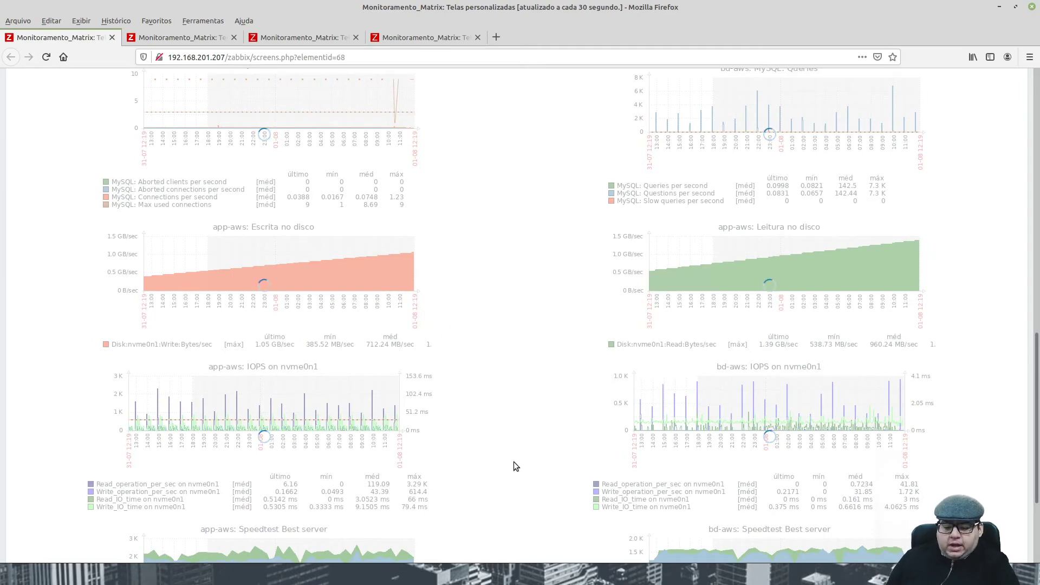
scroll(514, 462, "up", 5)
scroll(516, 444, "up", 5)
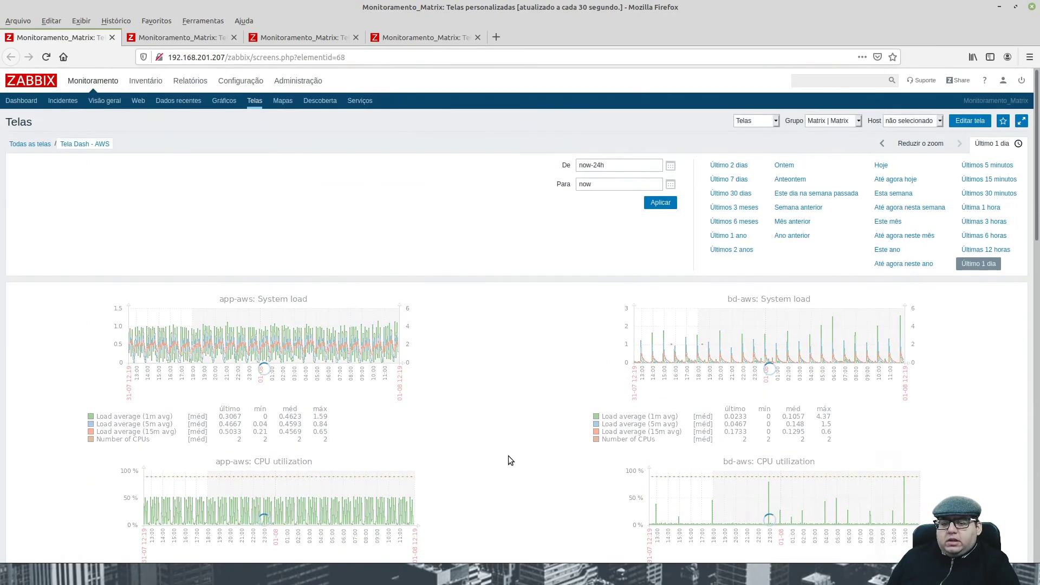
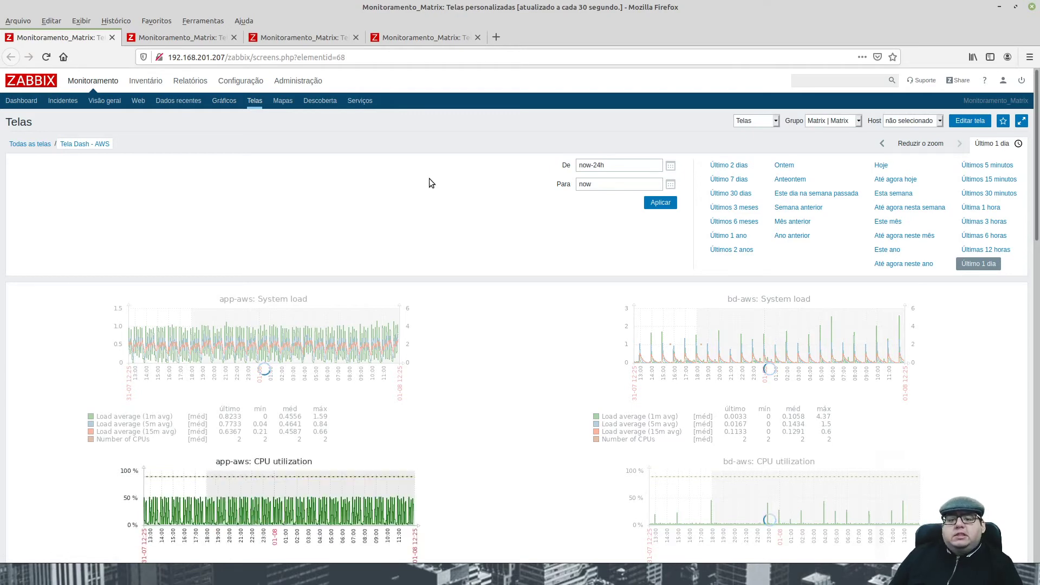
Step: Close the Azure, Google and Matrix screens, keeping only Tela Dash - AWS open
left_click(223, 36)
left_click(234, 37)
left_click(234, 37)
left_click(234, 37)
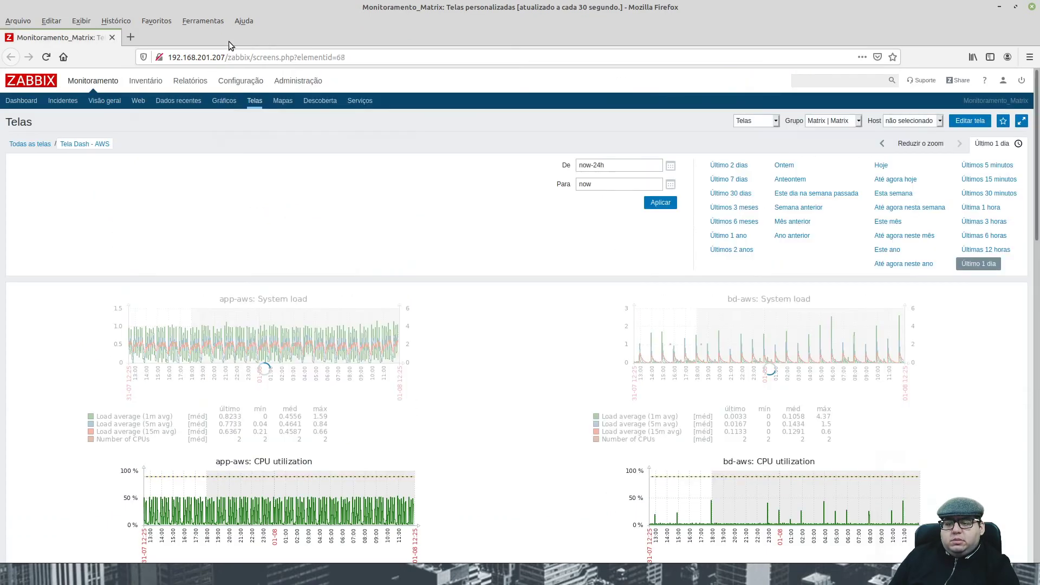
left_click(836, 123)
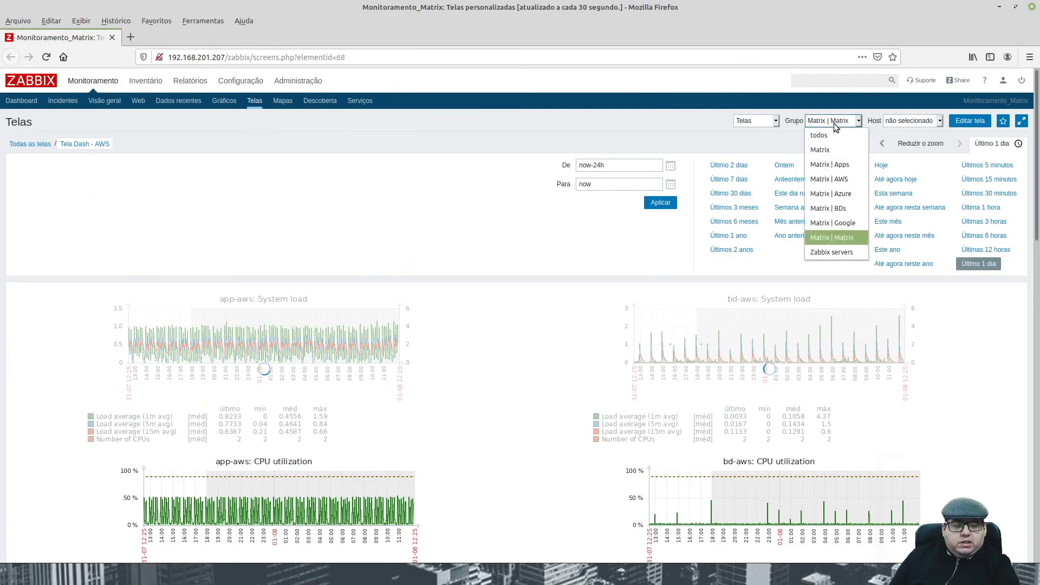
left_click(834, 122)
left_click(763, 122)
left_click(763, 152)
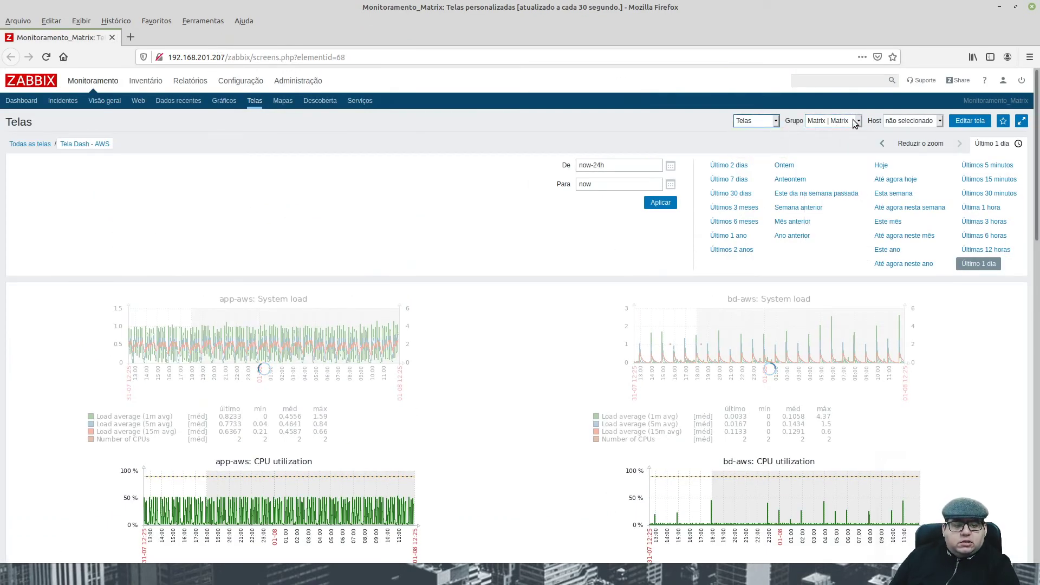
left_click(854, 123)
Step: Open the Gráficos page of Zabbix monitoring
left_click(232, 102)
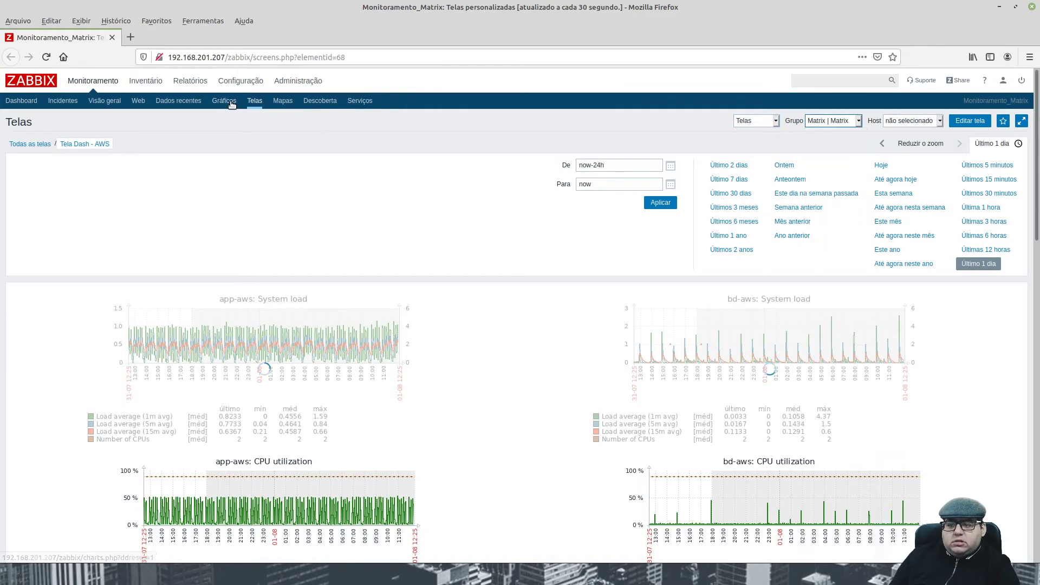
left_click(225, 101)
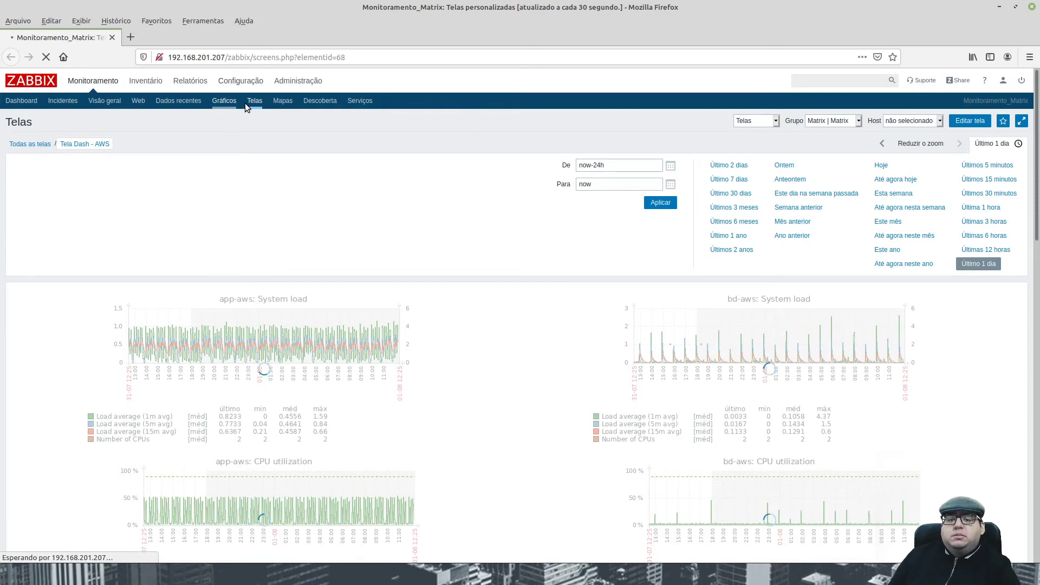
left_click_drag(257, 57, 538, 91)
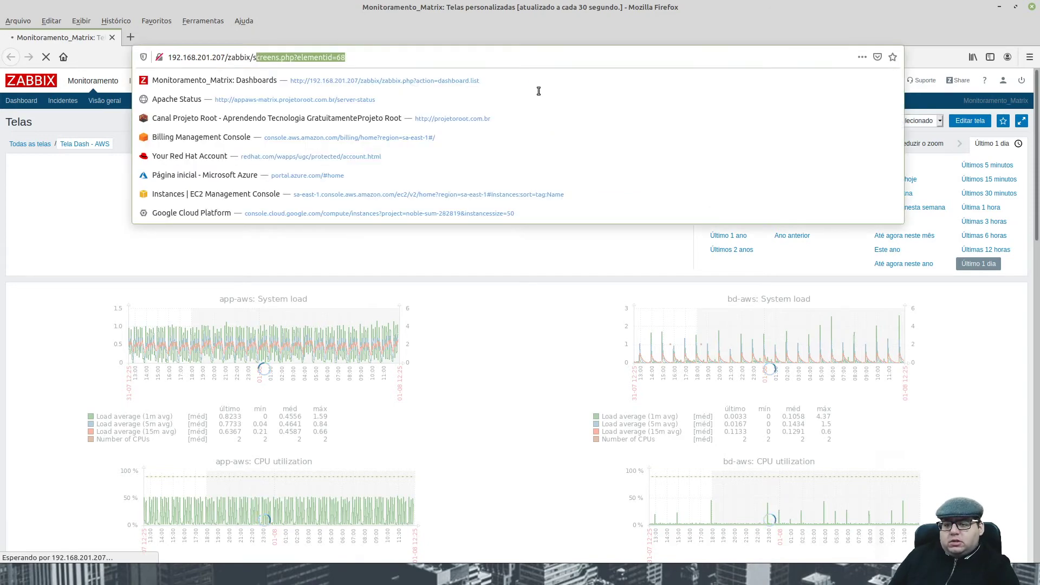
key("BackSpace")
key("BackSpace")
key("Return")
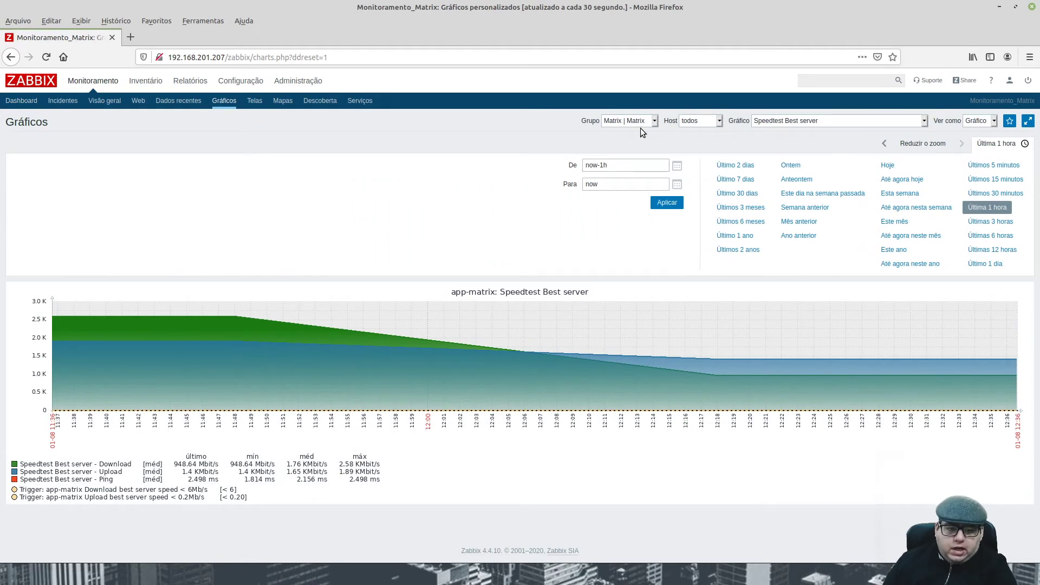
Step: Show the MySQL: Connections graph of host bd-aws in group Matrix | BDs for the last 1 day
left_click(642, 125)
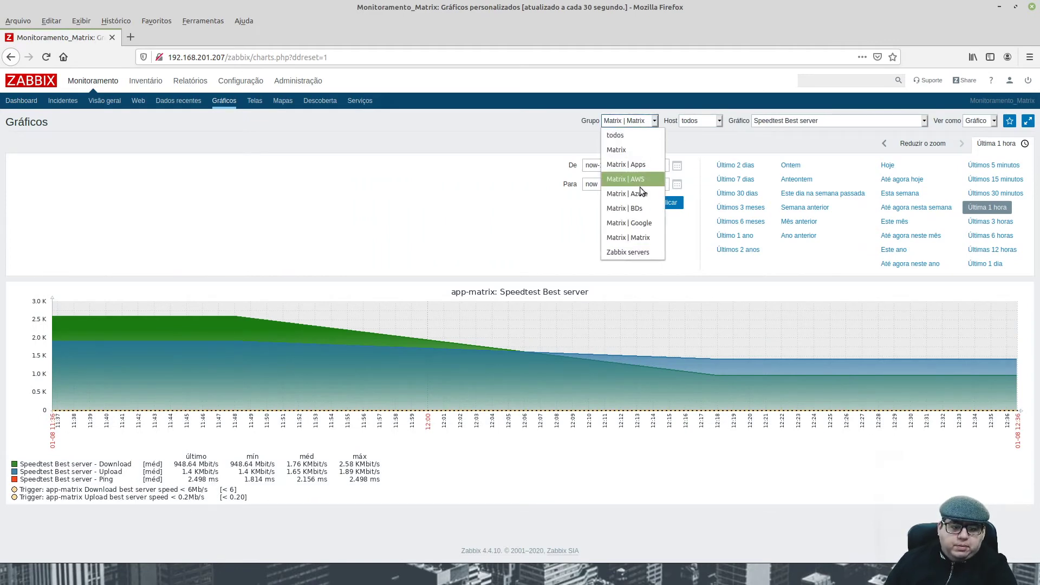
left_click(642, 206)
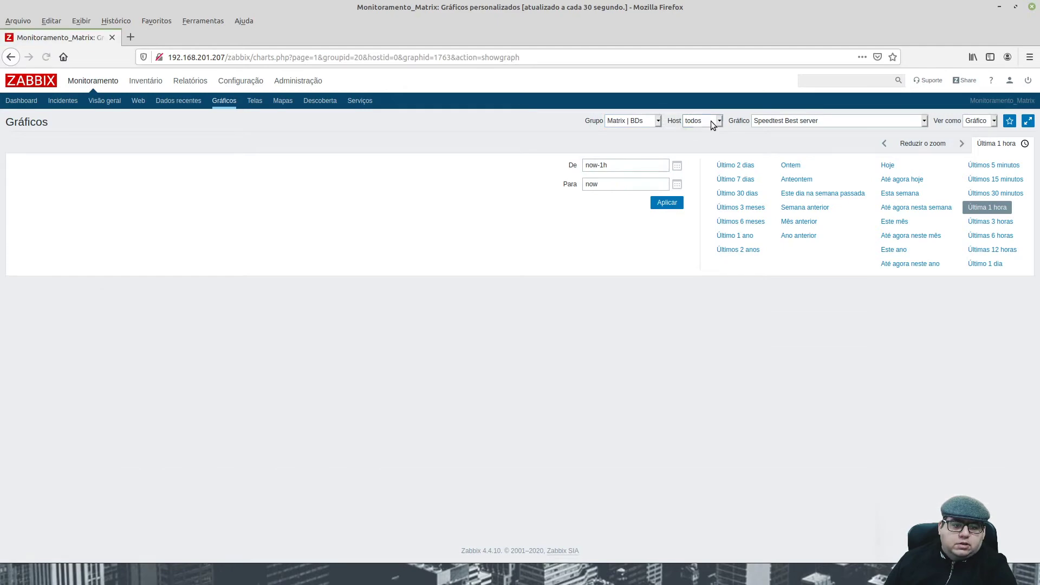
left_click(711, 121)
left_click(715, 153)
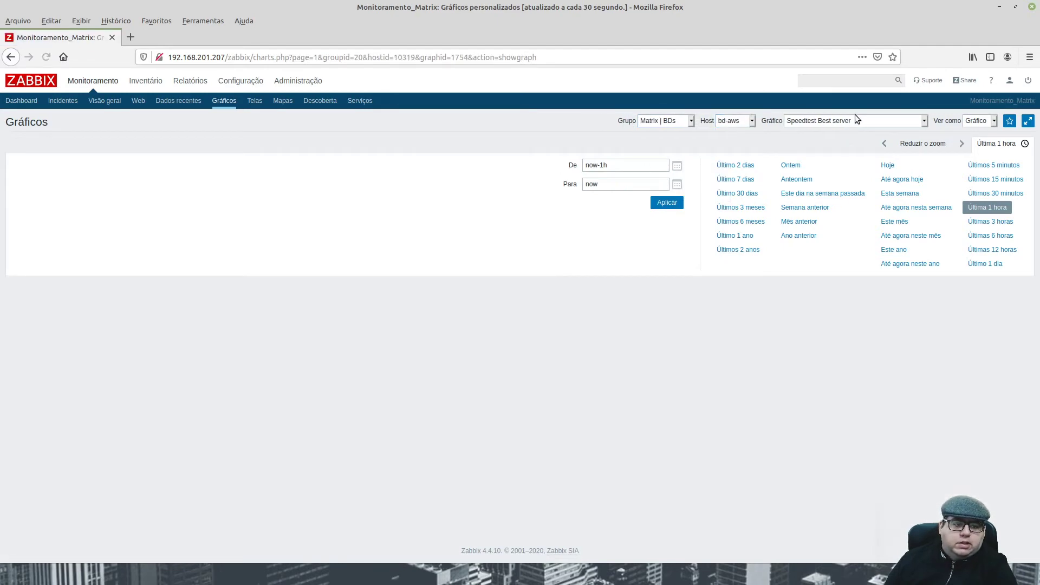
left_click(855, 120)
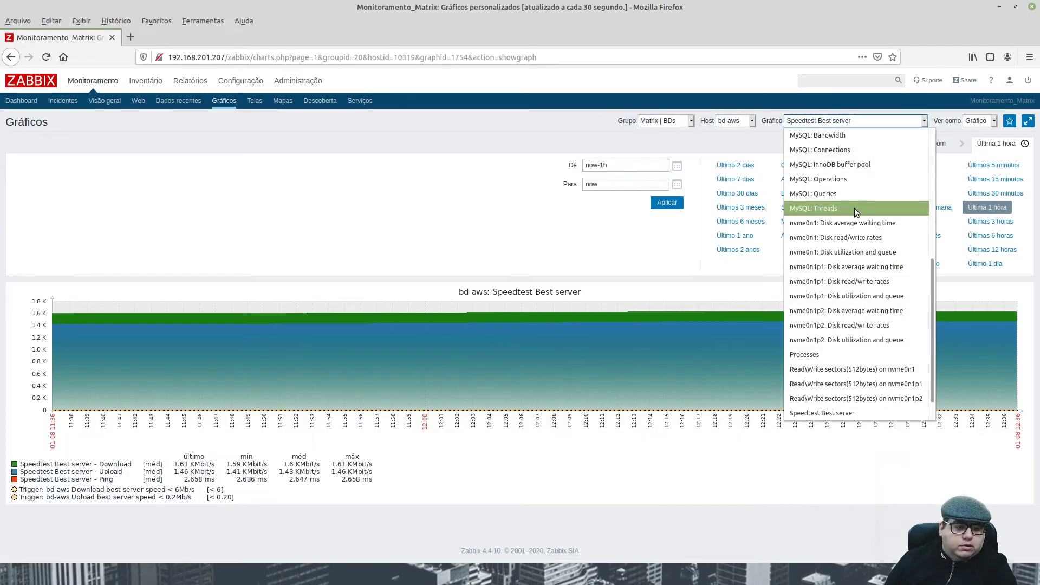
scroll(857, 212, "up", 2)
left_click(851, 238)
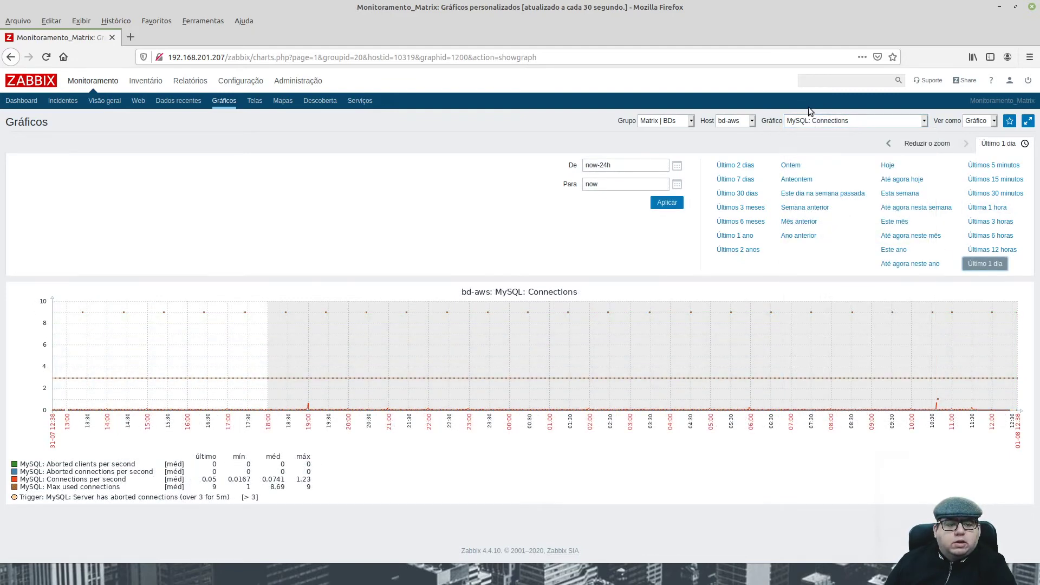
Step: Show the MySQL: Bandwidth graph of bd-aws for the last 1 day
left_click(856, 117)
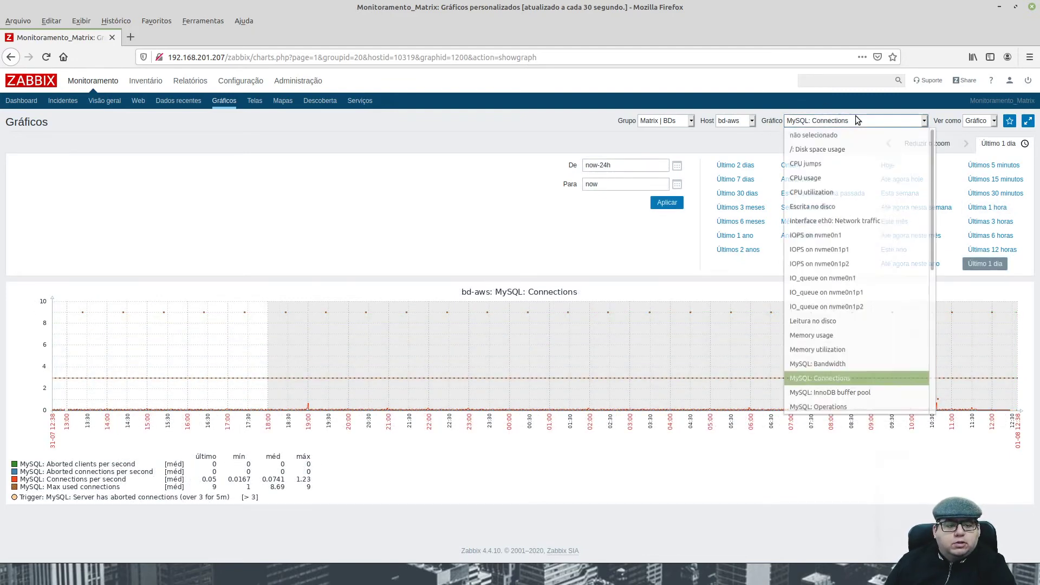
left_click(858, 368)
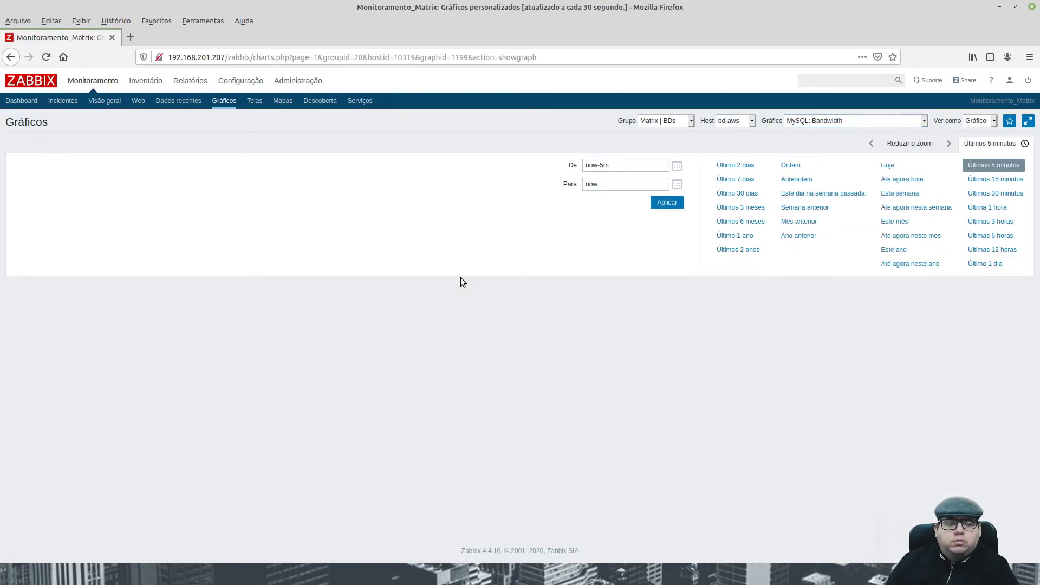
left_click(983, 264)
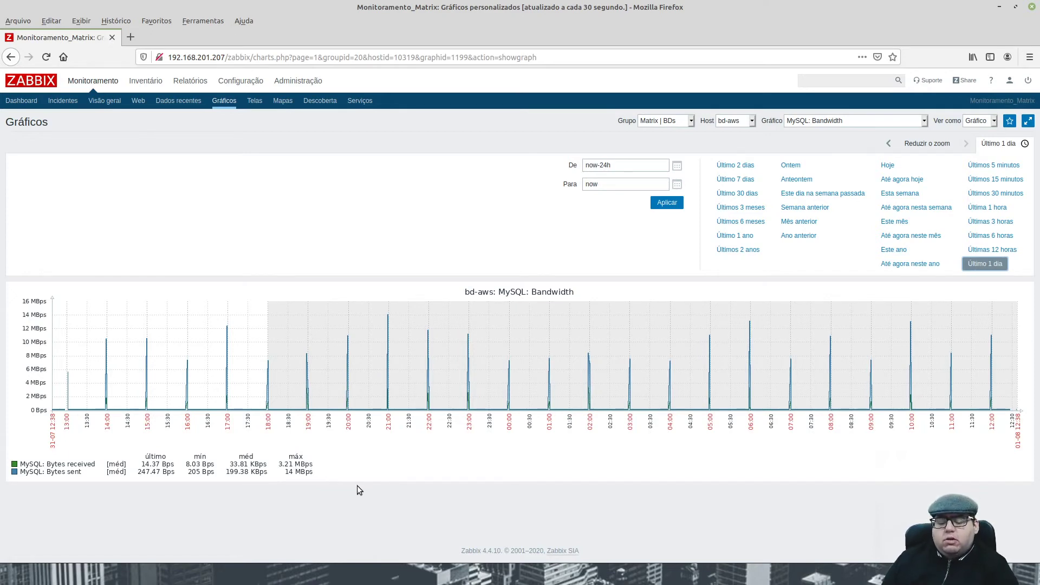
Step: Open a second Gráficos page alongside the first and show the MySQL: Bandwidth graph of bd-azure in it
left_click(832, 120)
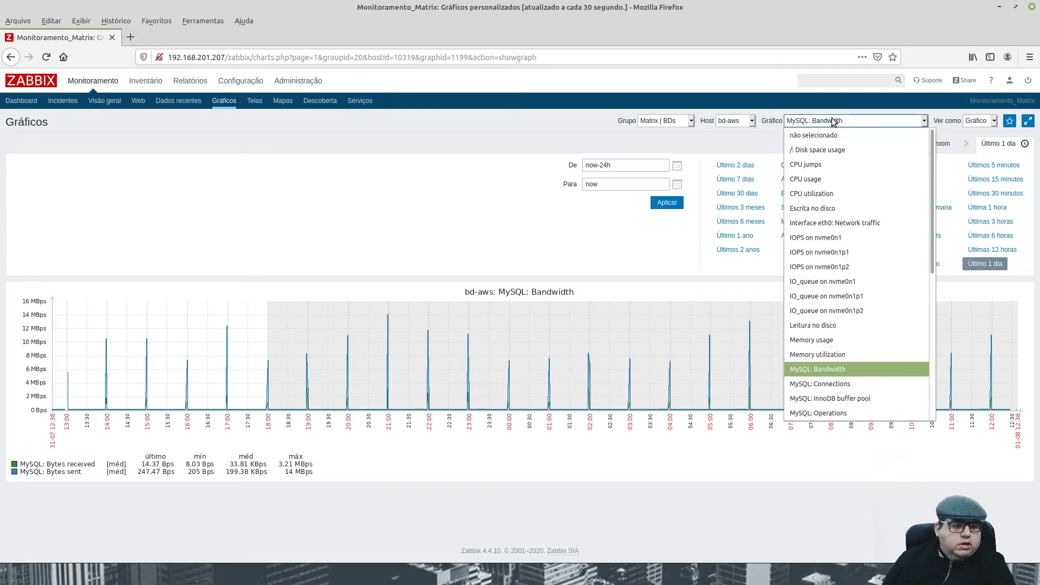
left_click(530, 144)
middle_click(224, 104)
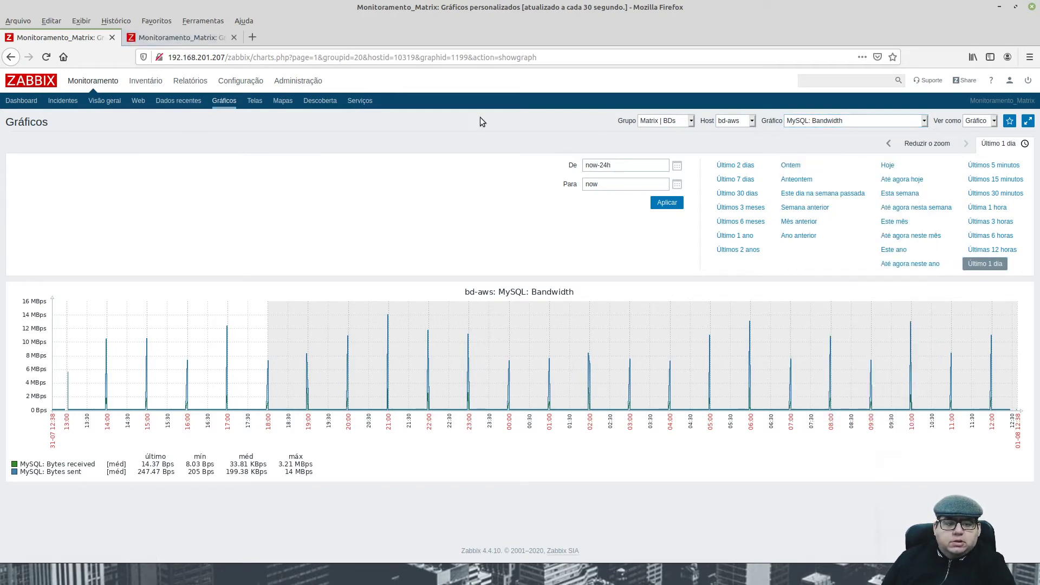
left_click(192, 39)
left_click(748, 122)
left_click(742, 164)
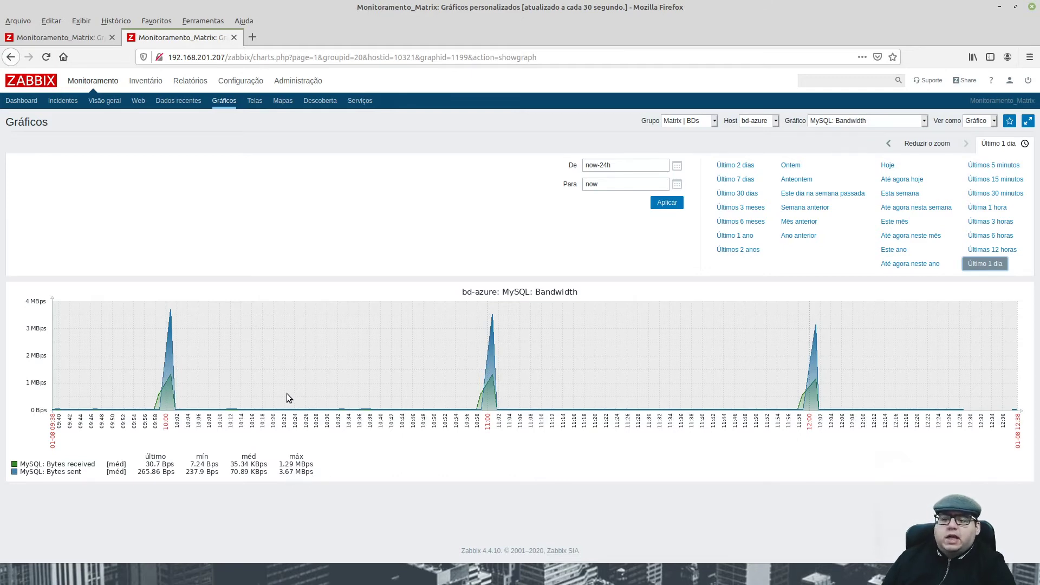
Step: Open two more Gráficos pages and show the MySQL: Bandwidth graphs of bd-gcp and bd-matrix for the last 1 day in them
middle_click(224, 101)
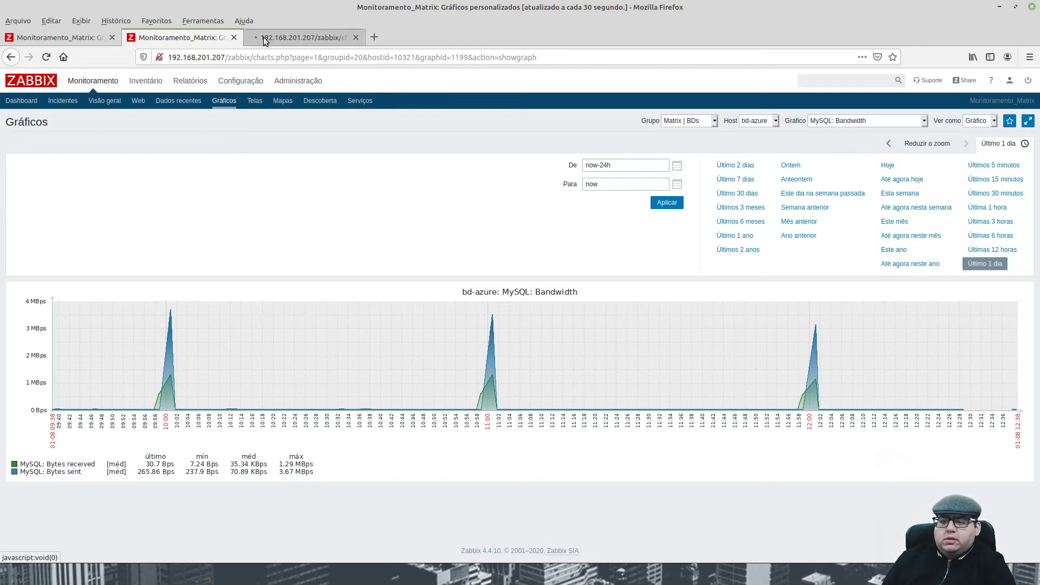
left_click(771, 122)
left_click(772, 191)
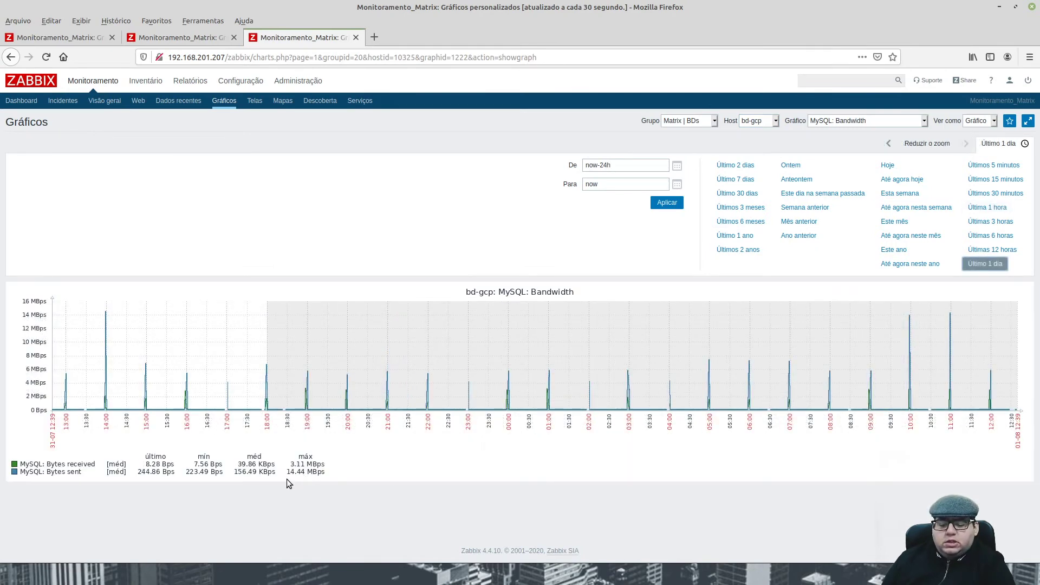
middle_click(224, 101)
left_click(441, 37)
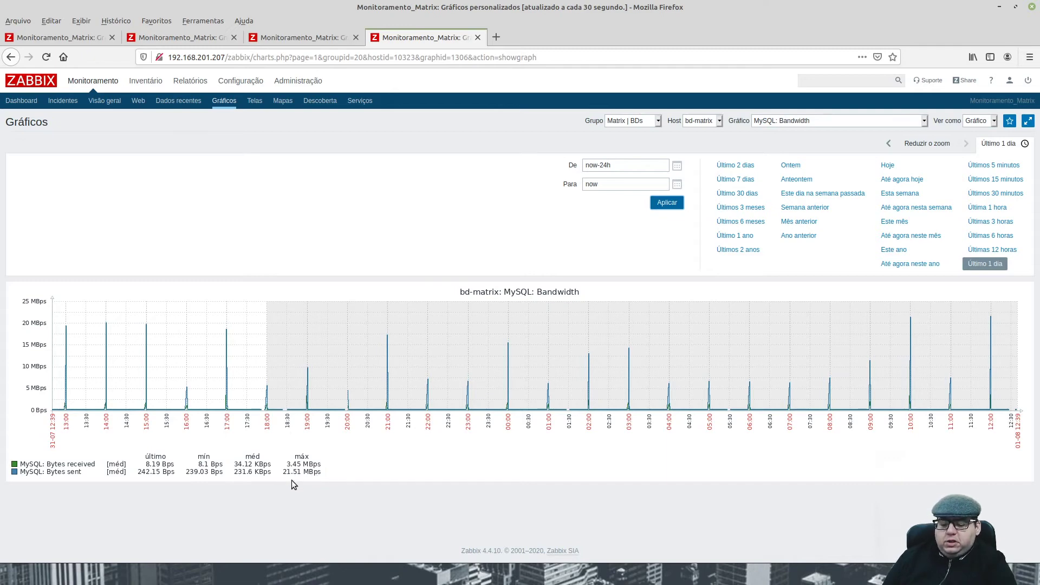
Step: Compare the MySQL: Bandwidth graphs of bd-gcp, bd-azure and bd-aws across the open pages
left_click(303, 38)
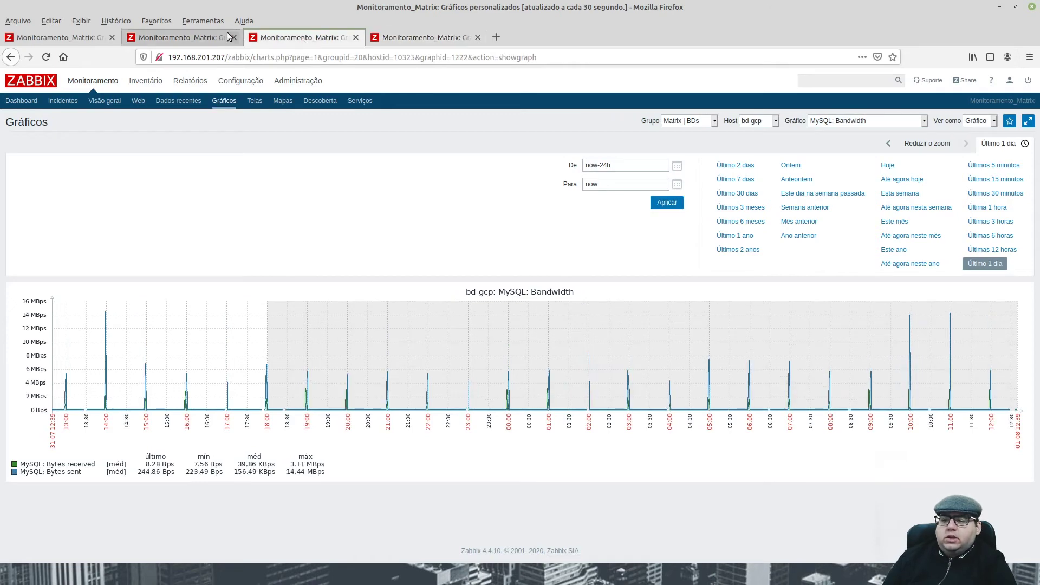
left_click(200, 39)
left_click(83, 39)
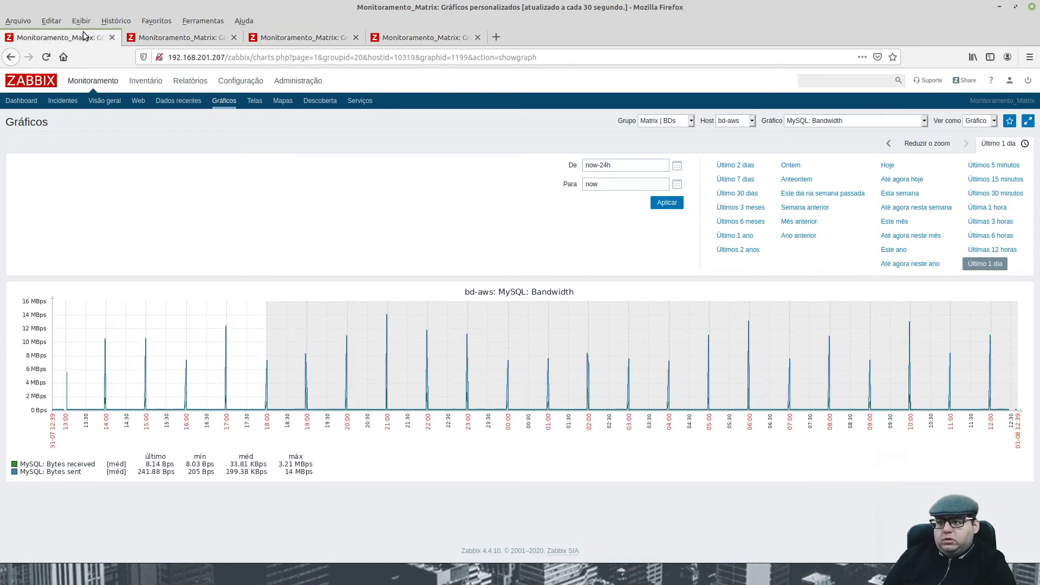
left_click(185, 37)
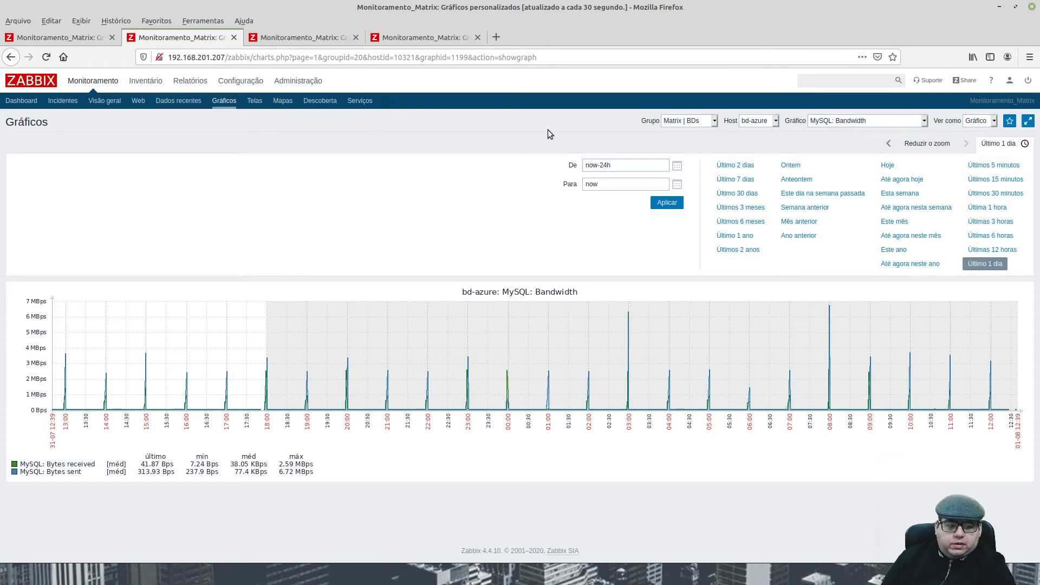
Step: Show the MySQL: Queries graph of bd-azure for the last 1 day
left_click(845, 120)
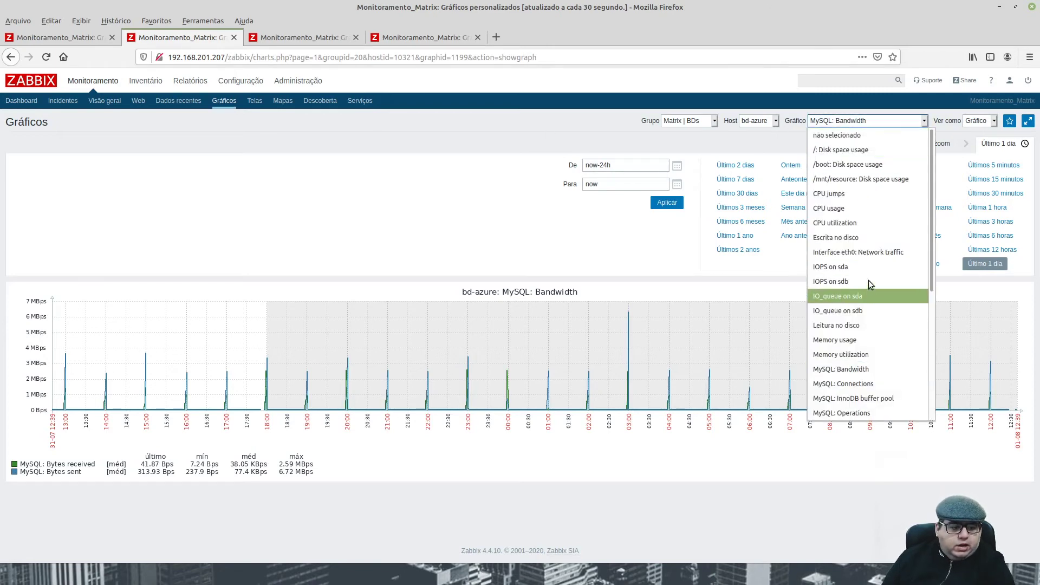
scroll(870, 352, "down", 2)
scroll(870, 351, "down", 1)
left_click(847, 296)
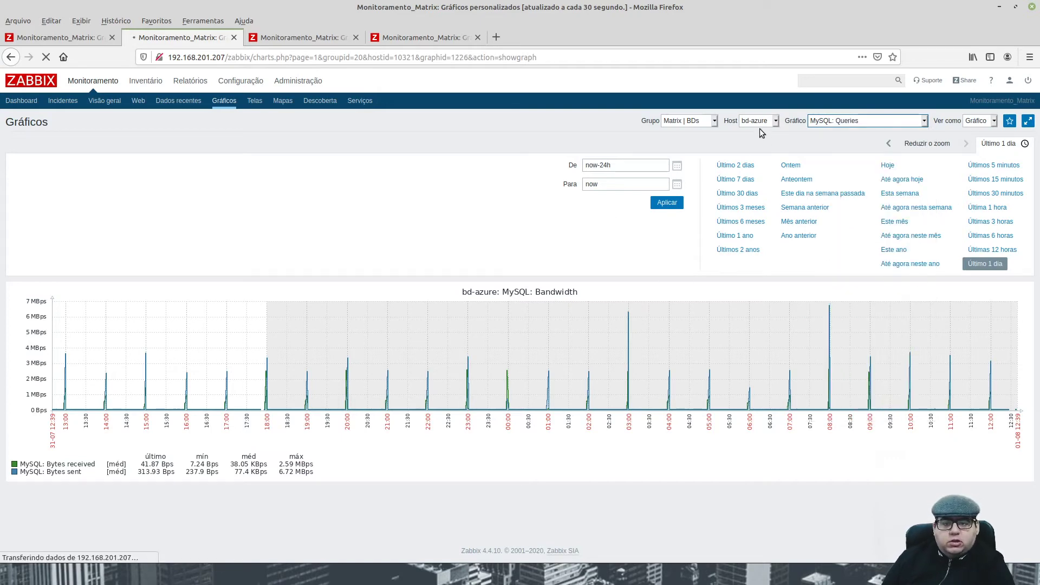
left_click(990, 264)
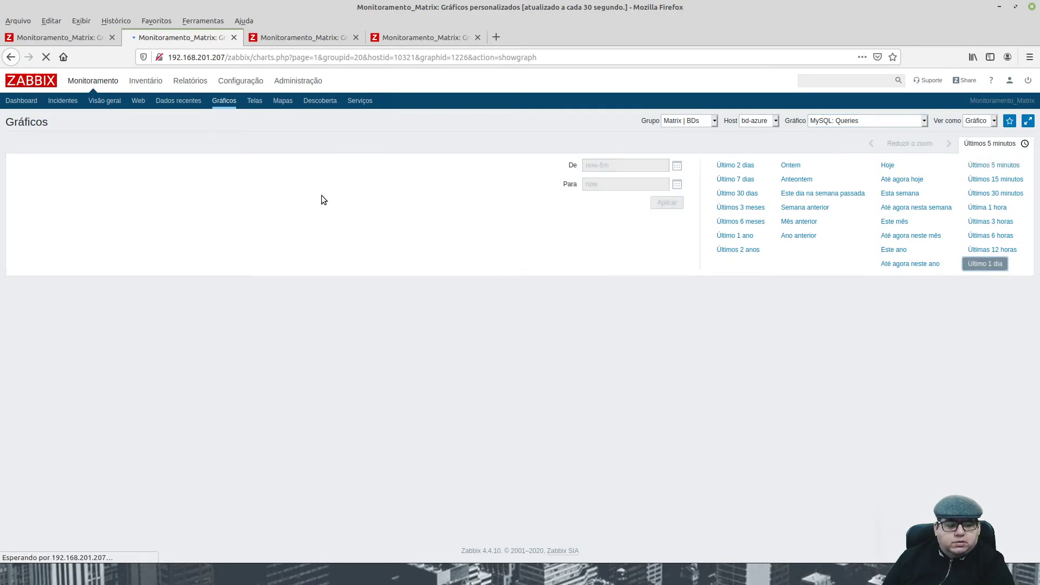
Step: Change the bd-gcp page to the MySQL: Queries graph
left_click(284, 38)
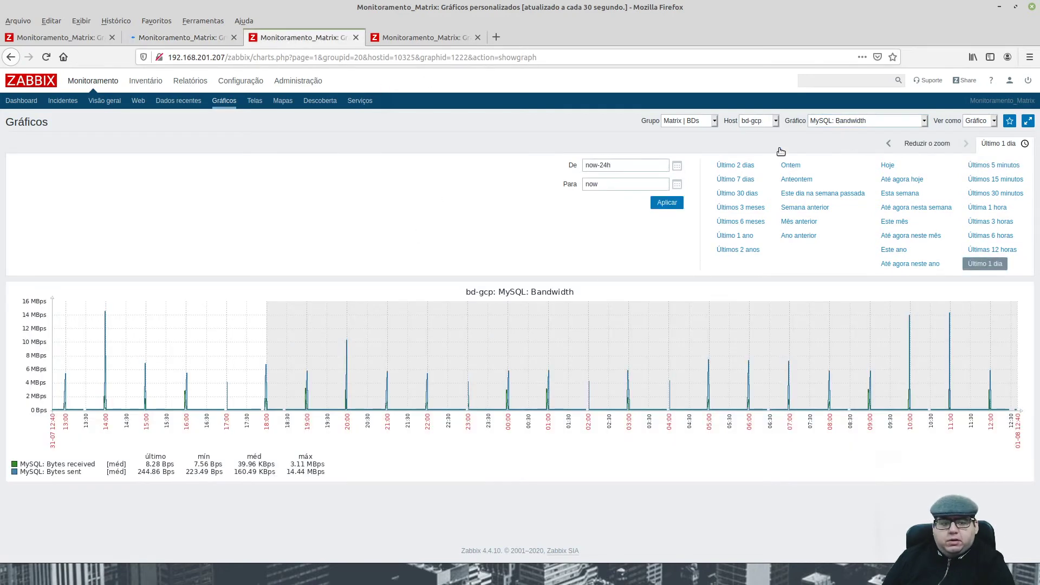
left_click(848, 120)
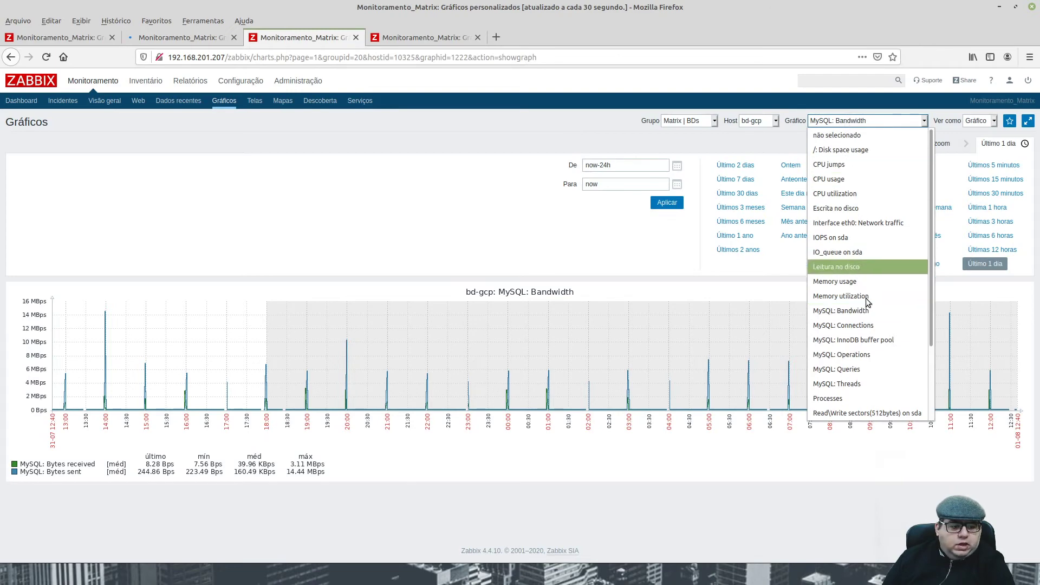
left_click(863, 370)
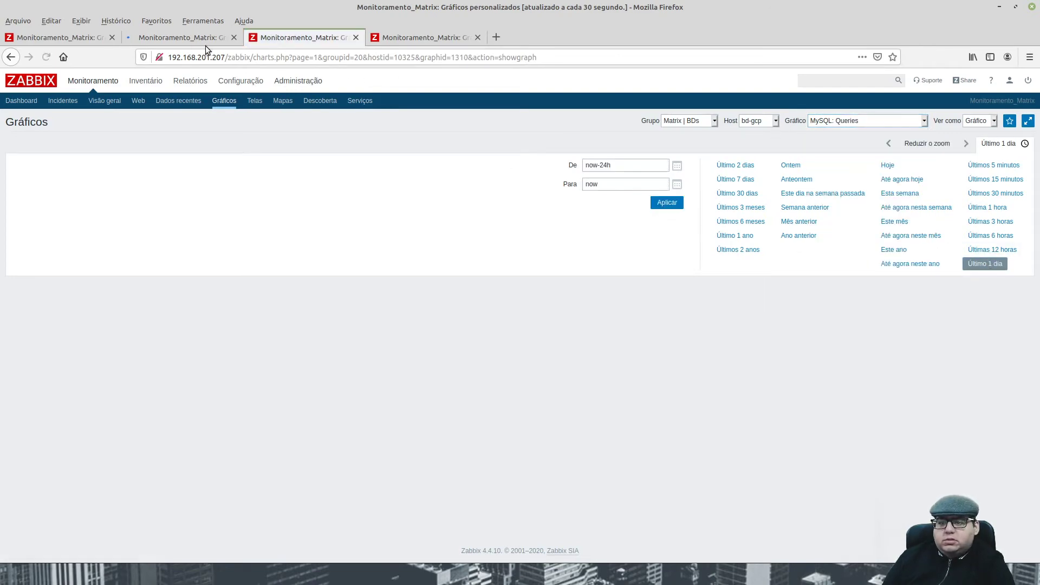
Step: Change the bd-aws page to the MySQL: Queries graph
left_click(60, 37)
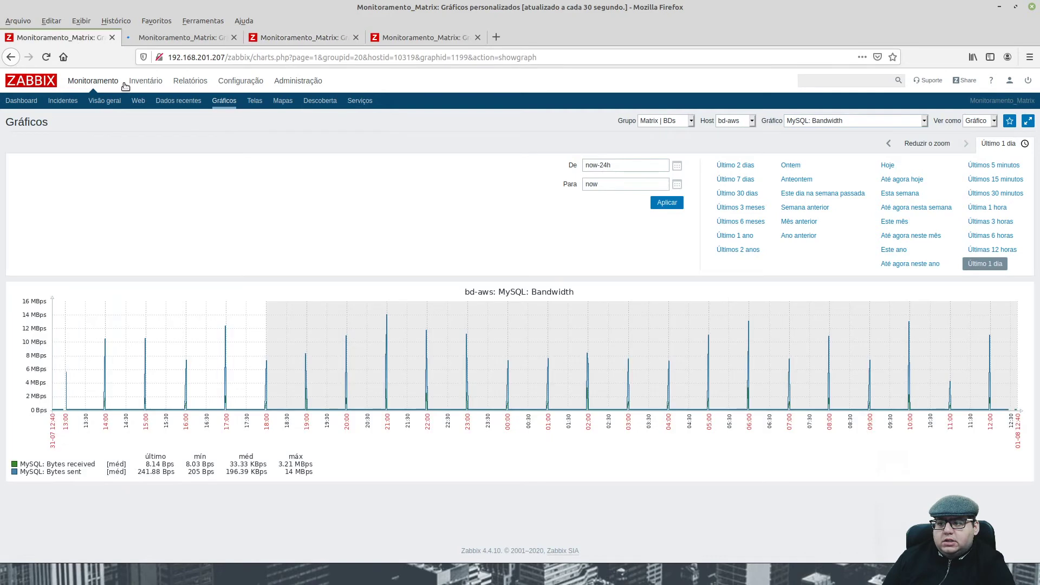
left_click(845, 120)
scroll(876, 371, "down", 2)
left_click(863, 337)
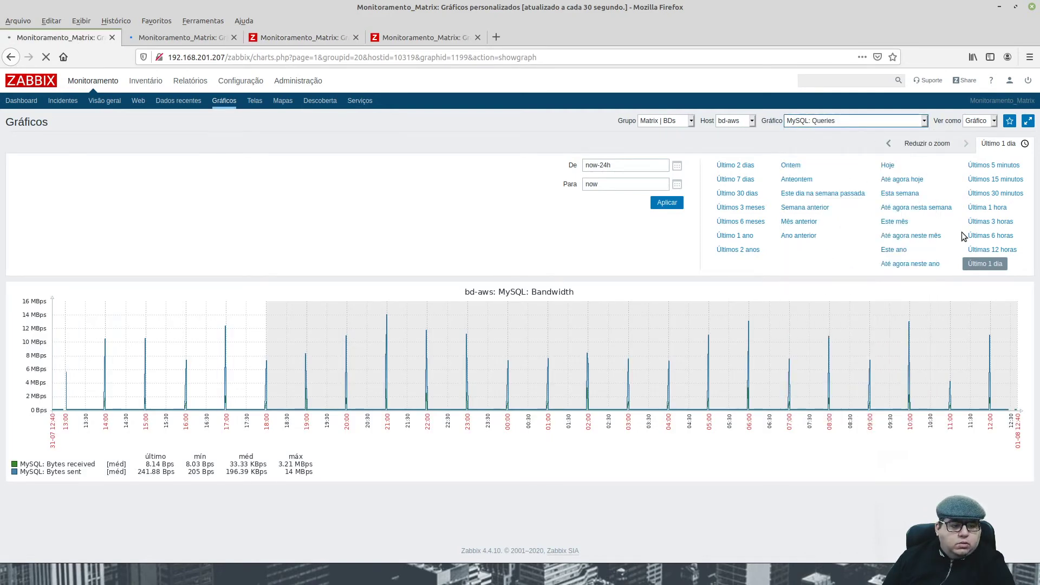
Step: Change the bd-matrix page to the MySQL: Queries graph
left_click(450, 35)
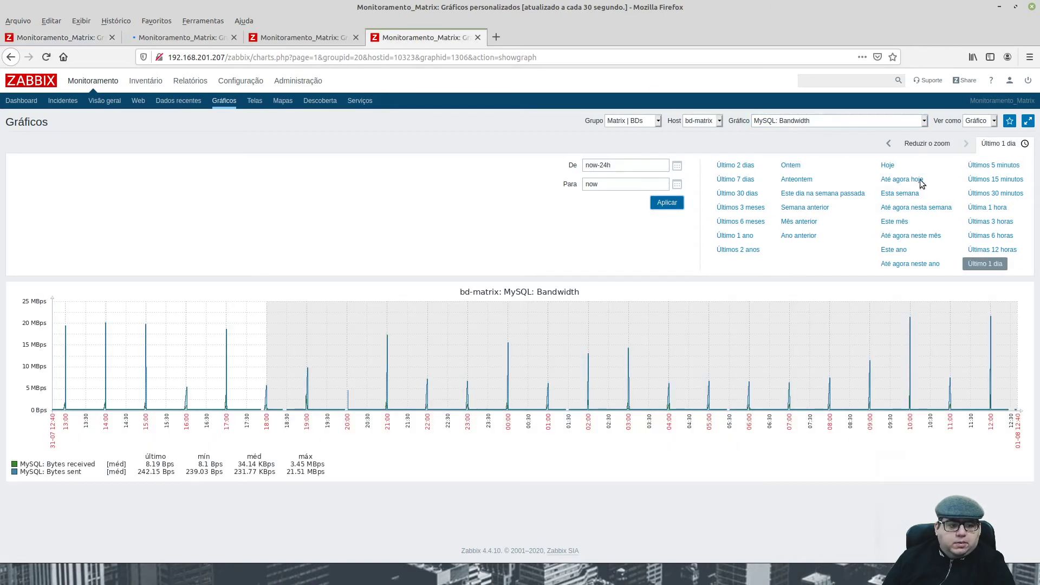
left_click(854, 122)
left_click(842, 121)
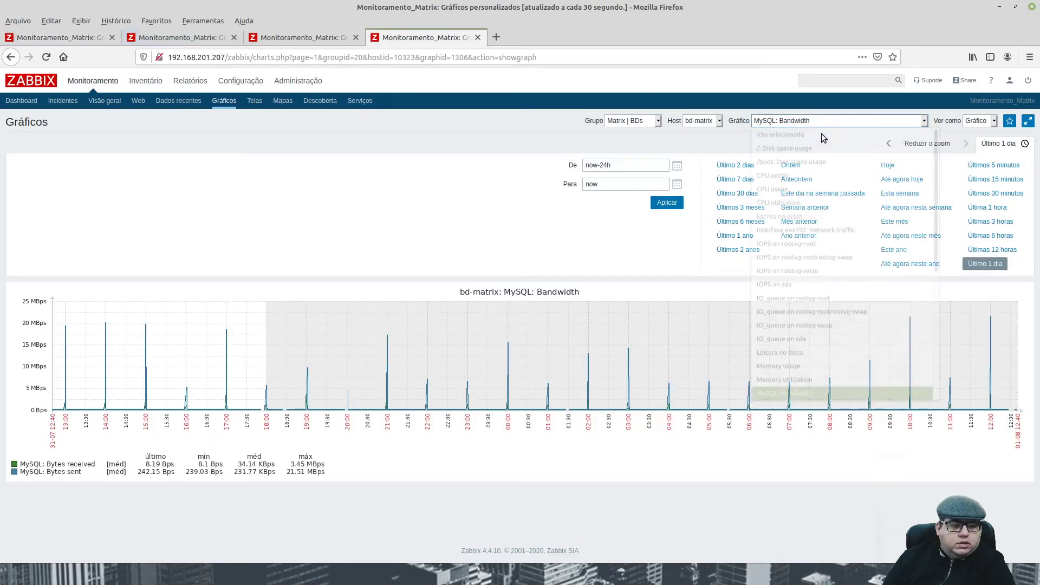
left_click(837, 336)
Step: Compare the MySQL: Queries graphs of bd-aws, bd-azure, bd-gcp and bd-matrix, setting bd-aws and bd-matrix to the last 1 day
left_click(56, 37)
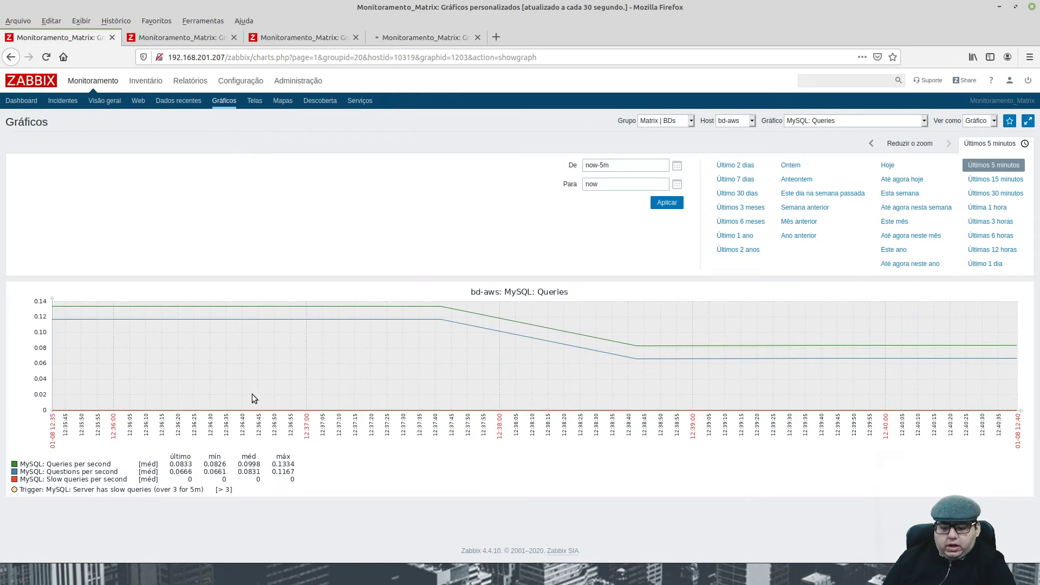
left_click(985, 264)
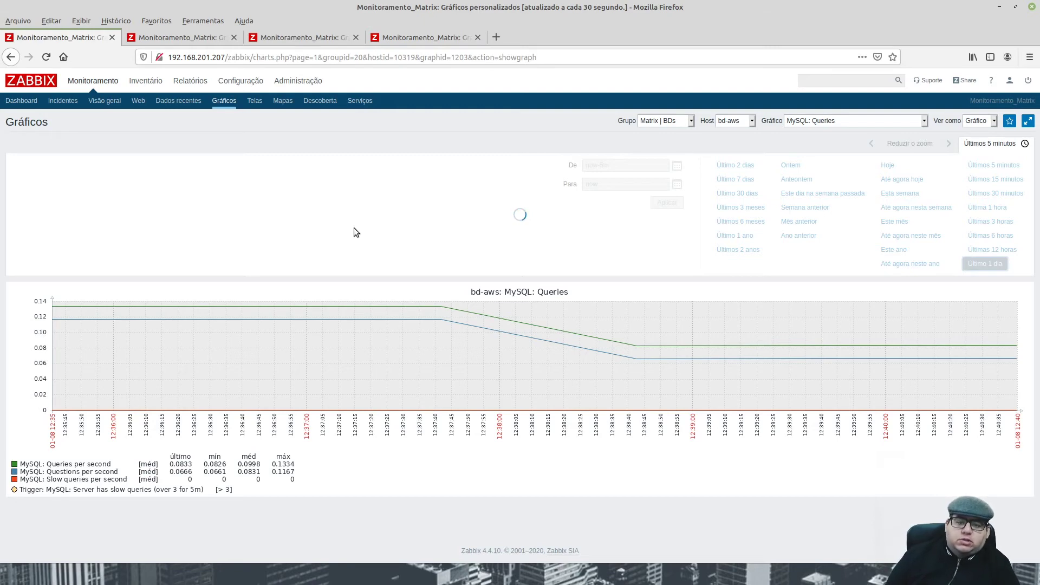
key("ctrl+Tab")
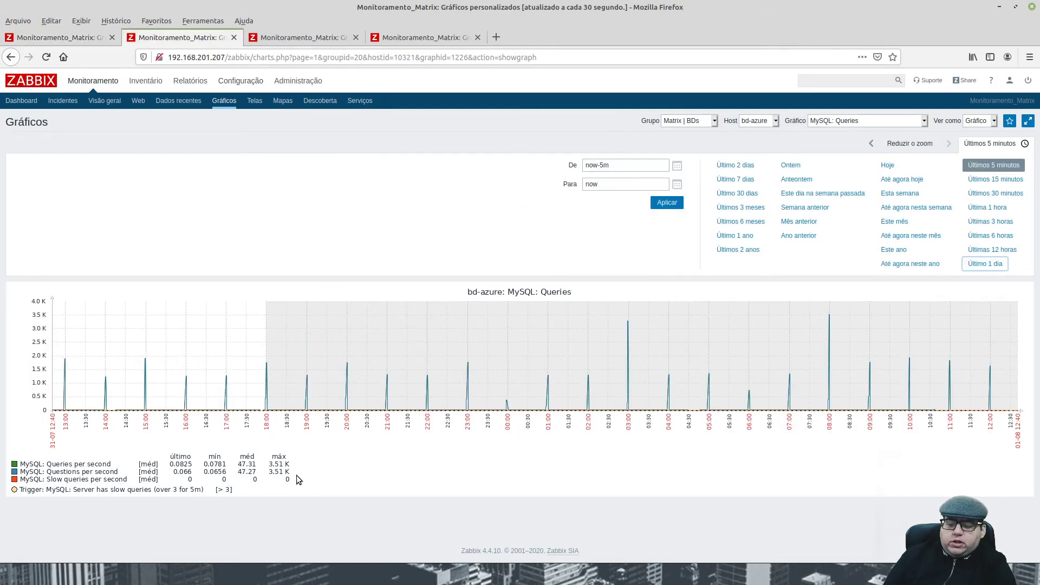
key("ctrl+Tab")
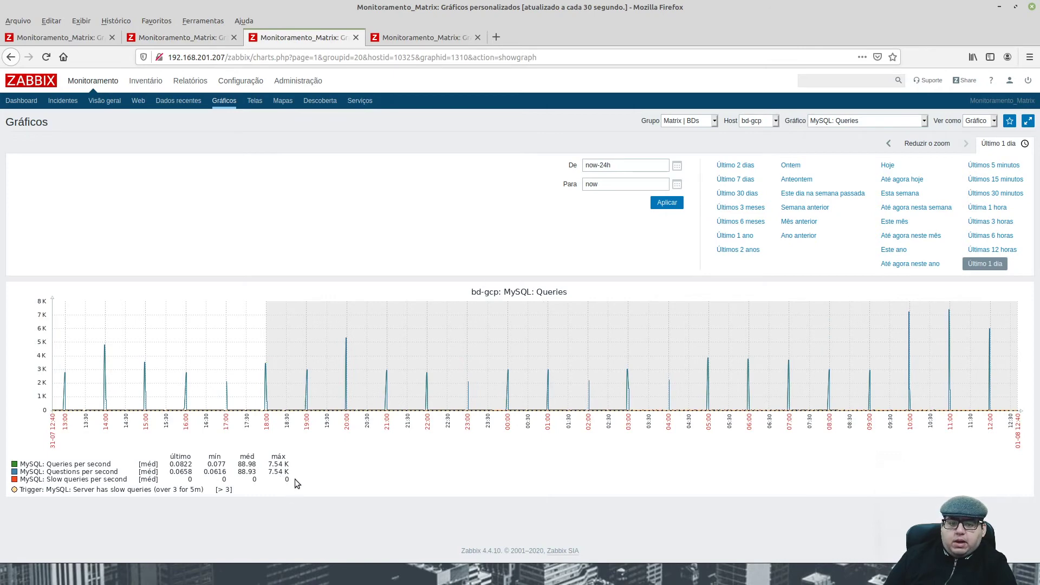
left_click(433, 46)
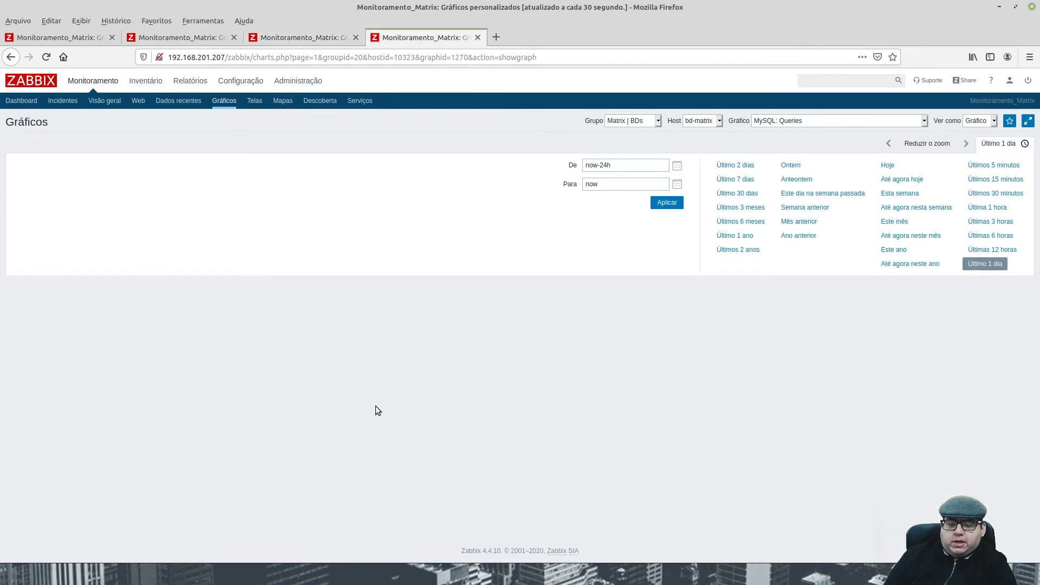
left_click(996, 268)
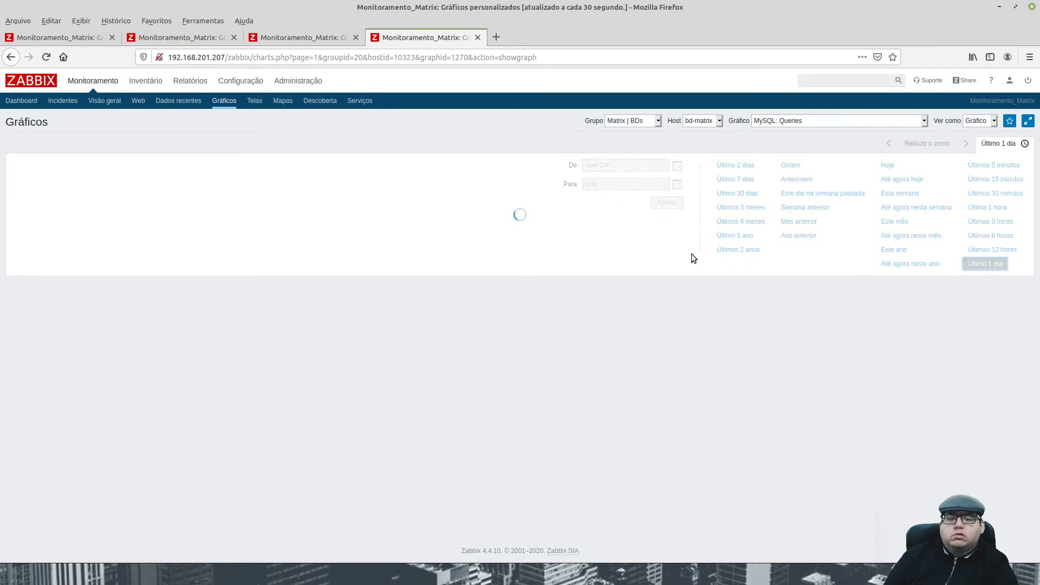
left_click(60, 38)
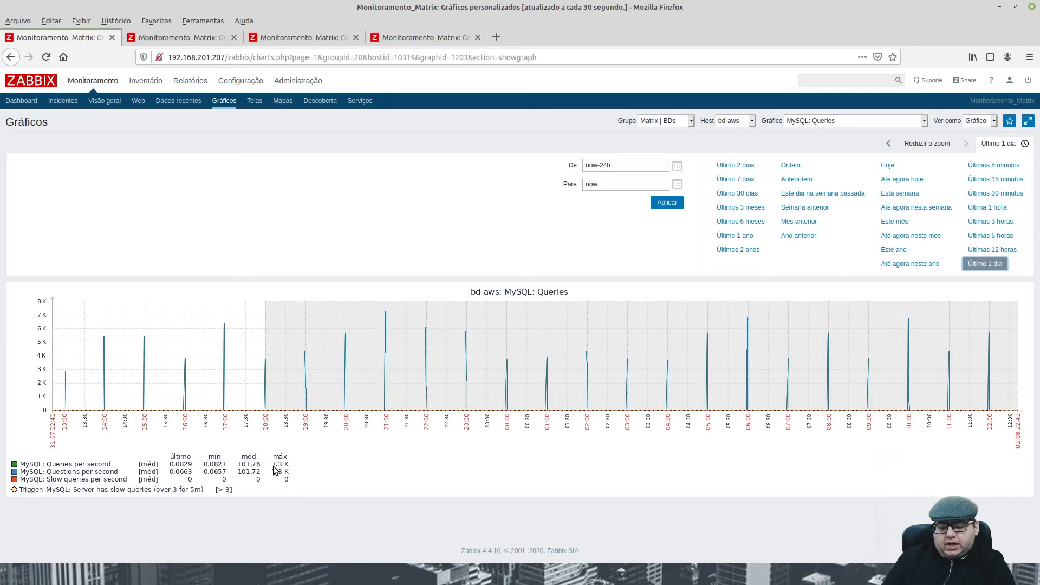
left_click(429, 40)
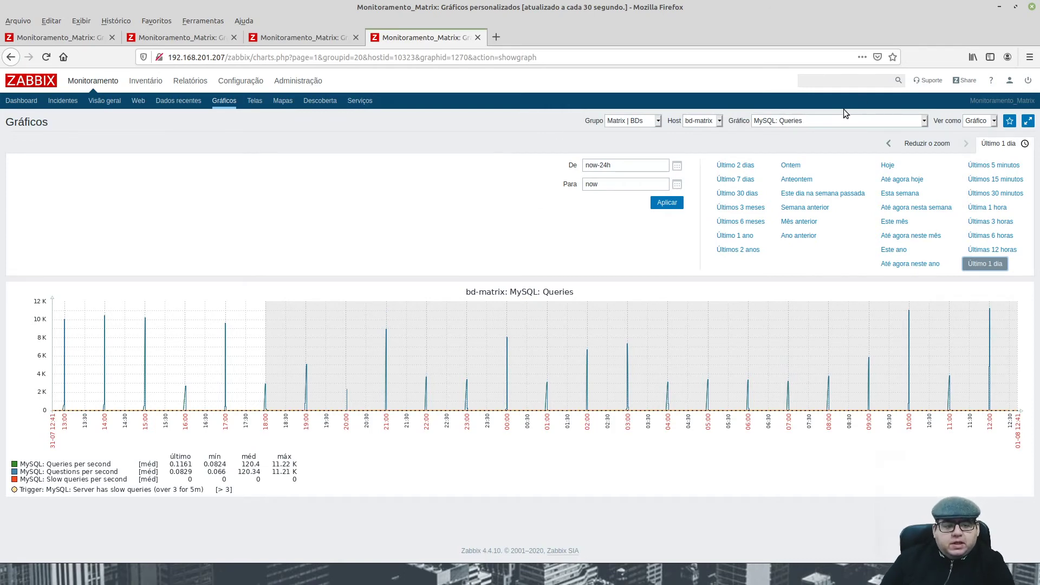
Step: Show the Read\Write sectors(512bytes) on rootvg-root graph of bd-matrix for the last 1 day
left_click(825, 120)
scroll(830, 257, "down", 4)
scroll(816, 222, "up", 4)
scroll(818, 212, "up", 2)
scroll(814, 252, "down", 3)
scroll(814, 255, "down", 4)
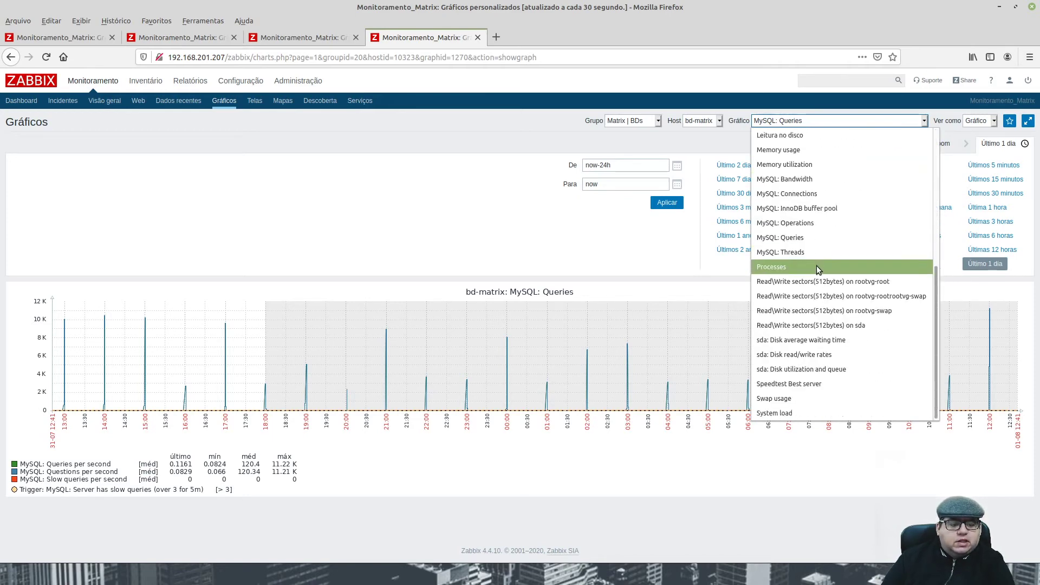
left_click(823, 279)
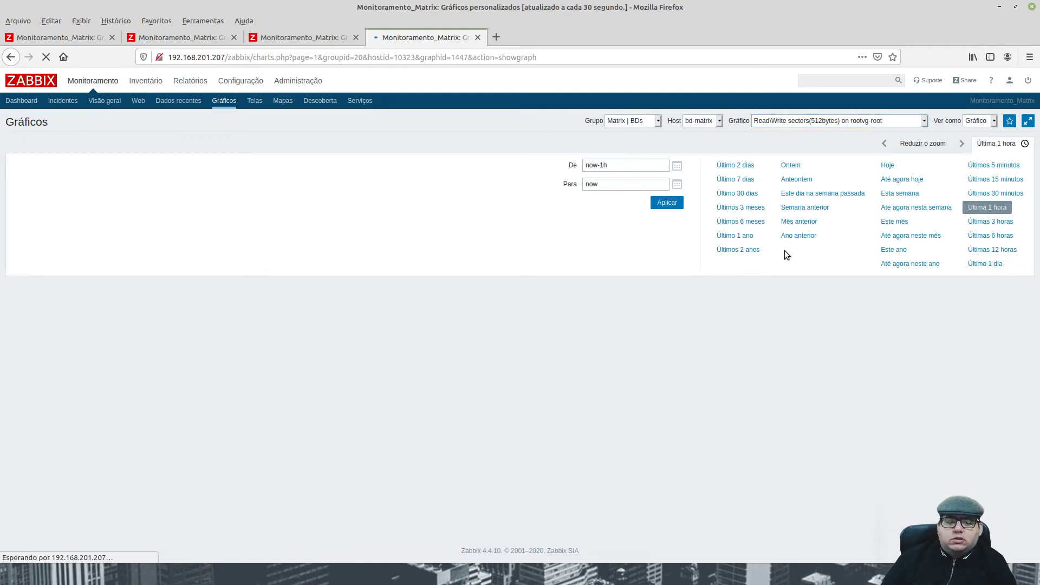
left_click(981, 264)
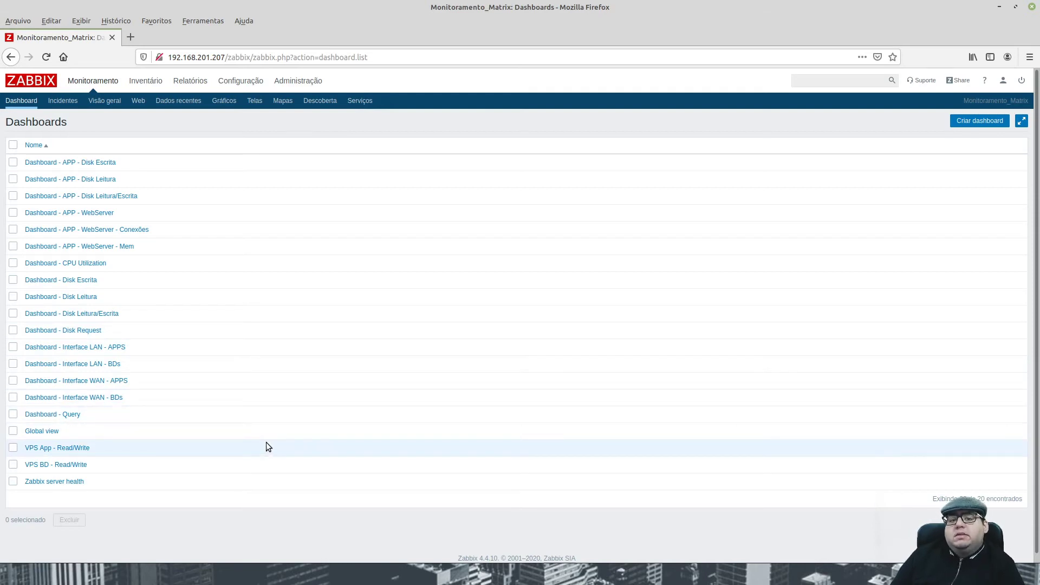
Step: Open Dashboard - Interface WAN - APPS and Dashboard - Interface WAN - BDs in separate pages and view the APPS one
middle_click(95, 384)
middle_click(113, 397)
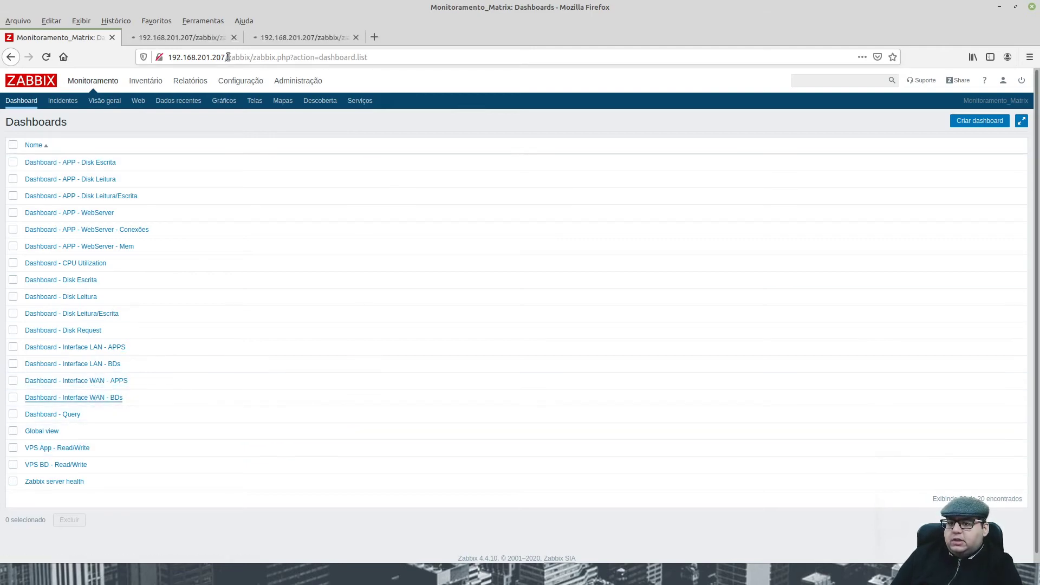
left_click(179, 37)
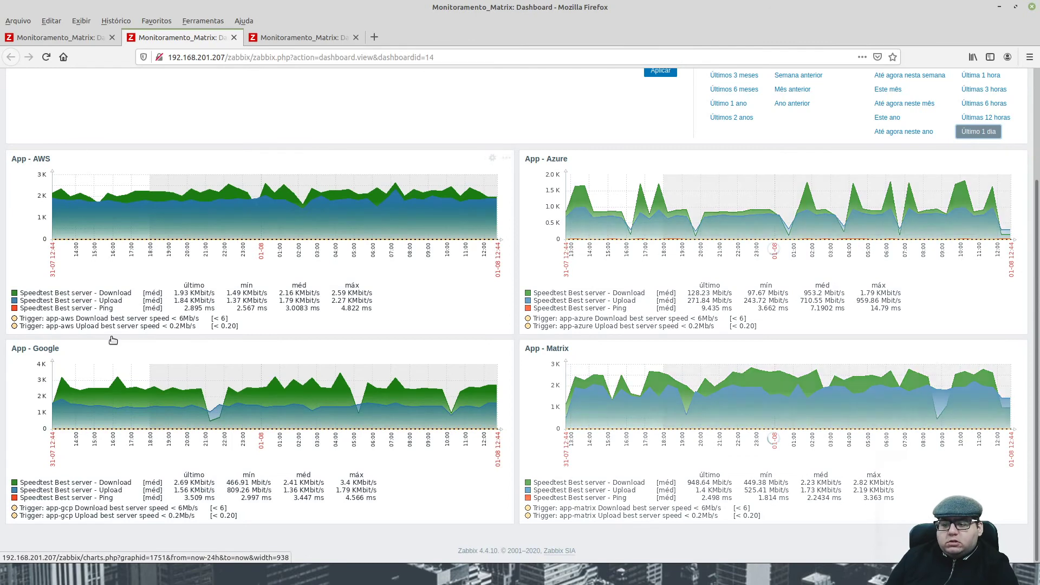